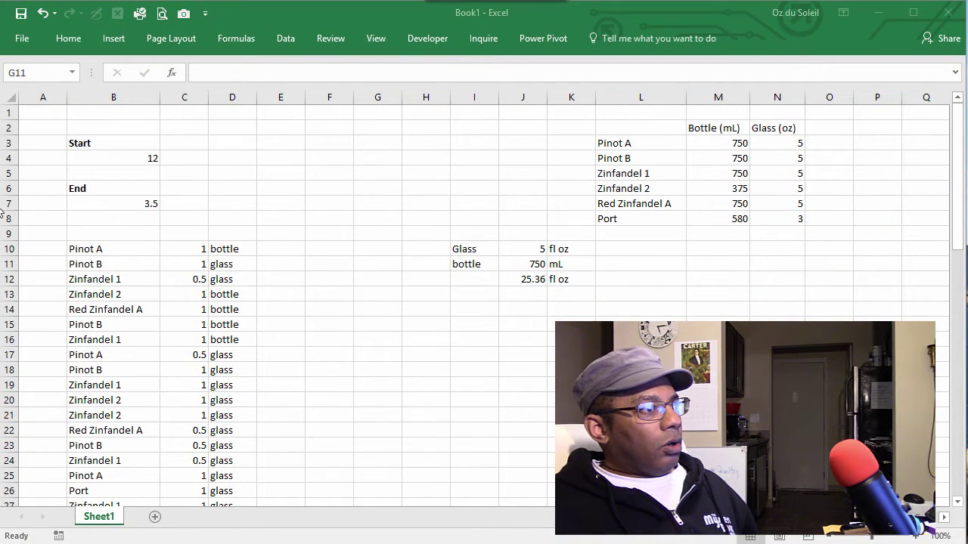
# - Select the transaction rows down to the end of the data, then clear the selection
pyautogui.moveTo(121, 253); pyautogui.dragTo(225, 277)
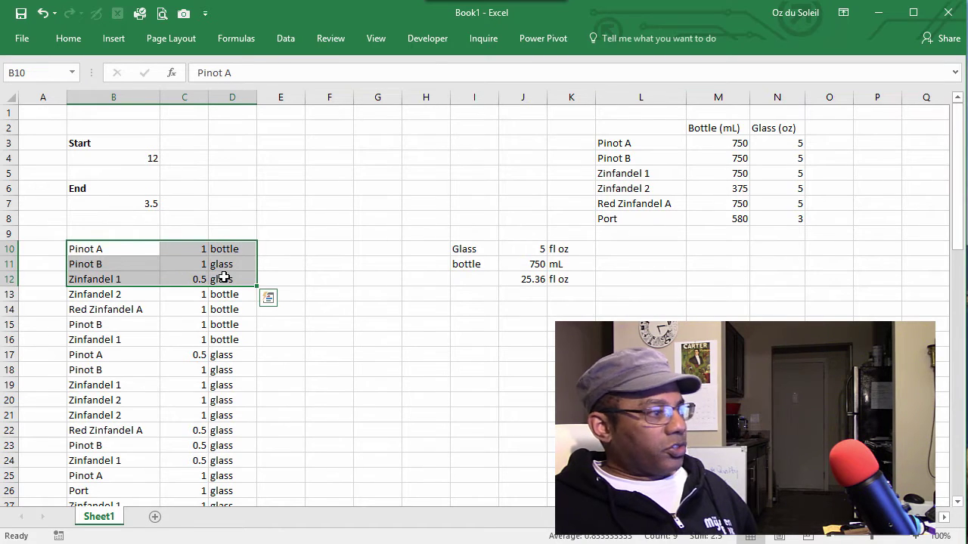
pyautogui.hotkey('ctrl', 'shift', 'Down')
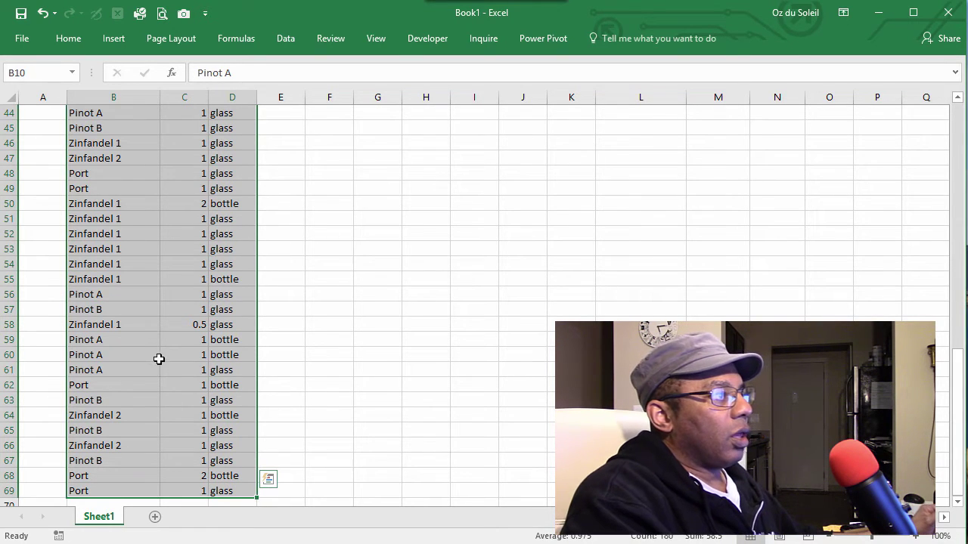
pyautogui.click(133, 205)
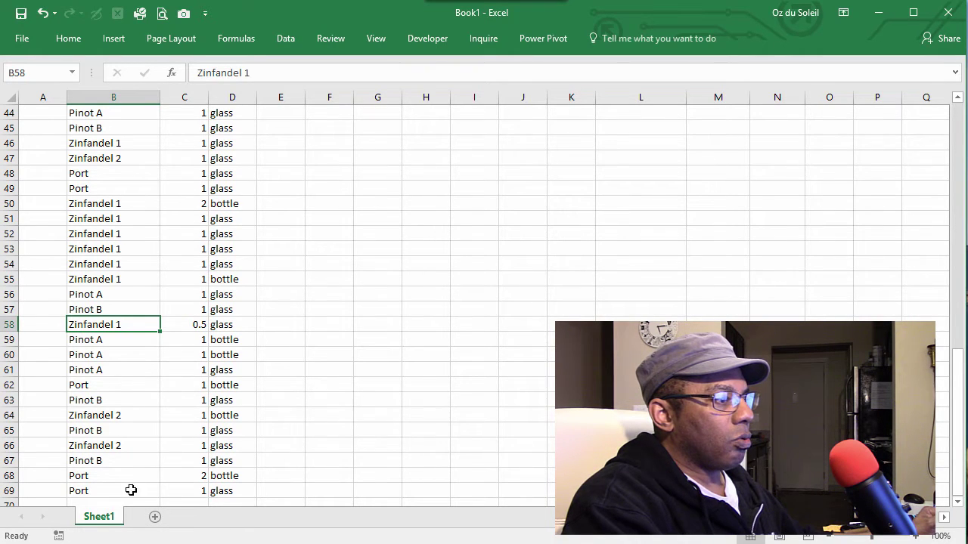
pyautogui.scroll(6, 200, 467)
pyautogui.scroll(7, 201, 458)
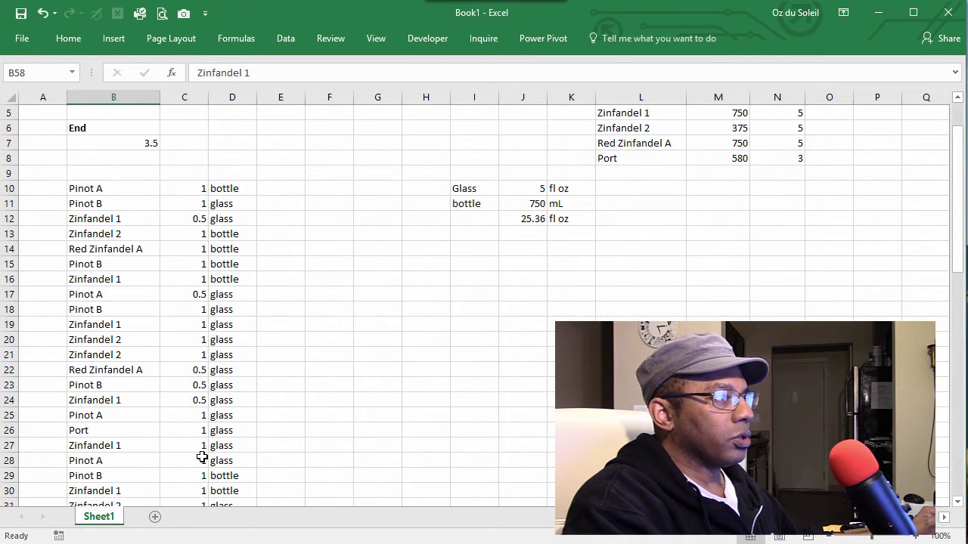
pyautogui.scroll(2, 201, 456)
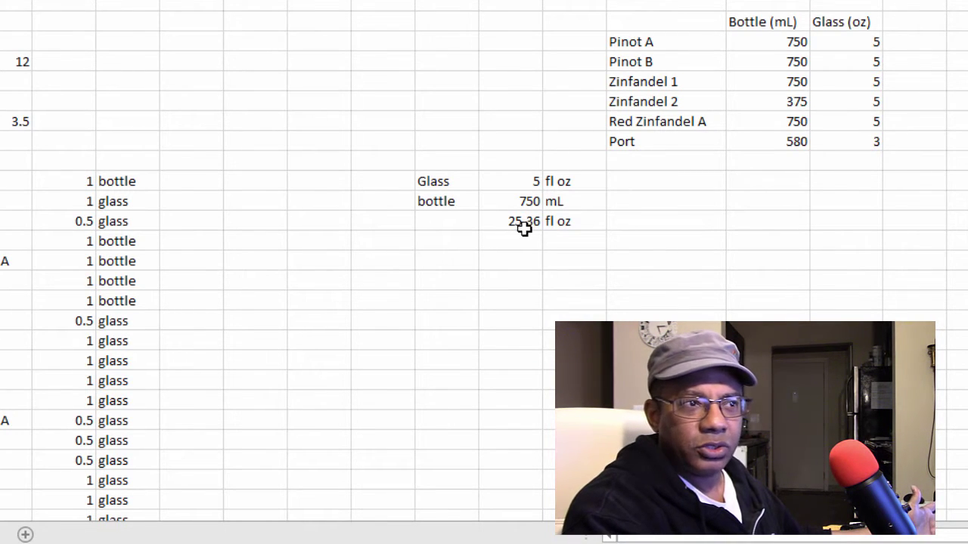
# - Select the lookup table's wine names, Bottle (mL) values and Glass (oz) values in turn
pyautogui.click(573, 89)
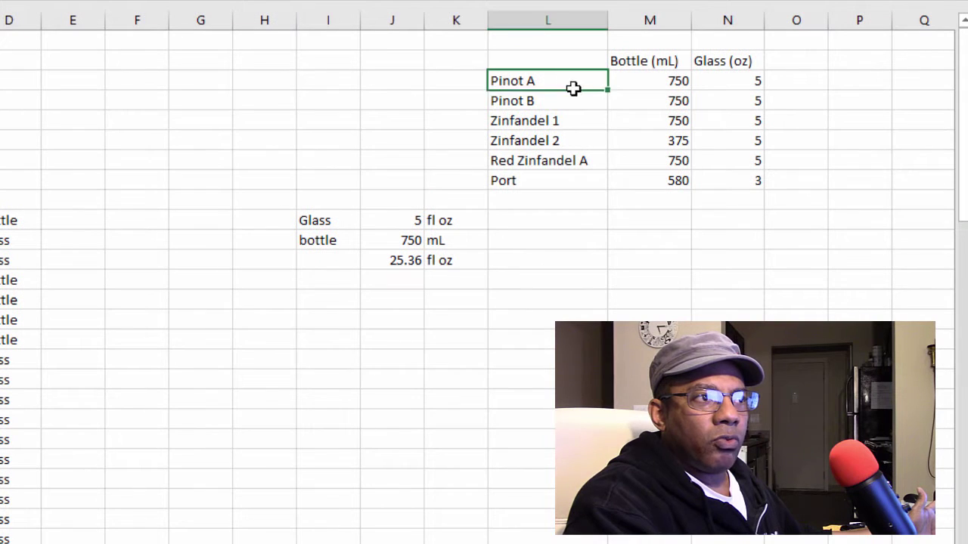
pyautogui.moveTo(573, 89); pyautogui.dragTo(559, 177)
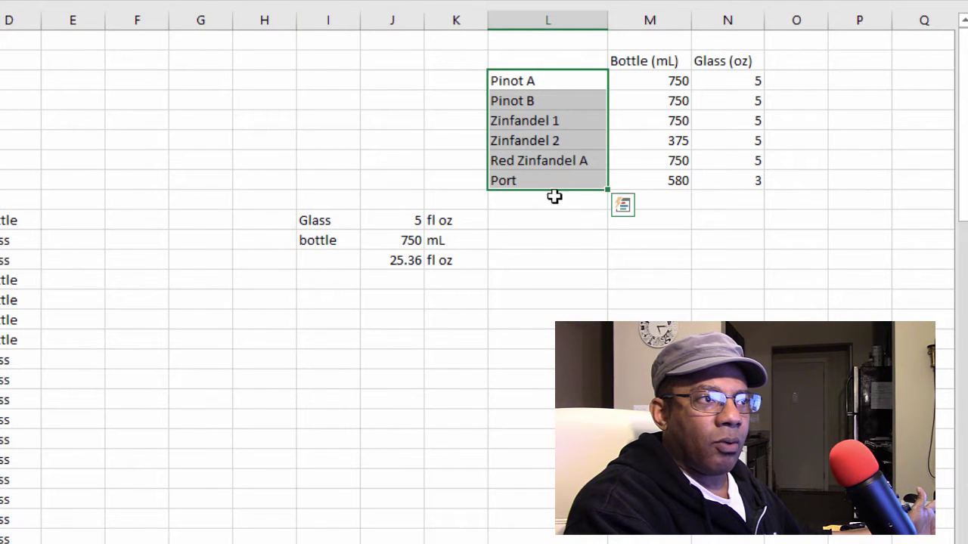
pyautogui.click(563, 90)
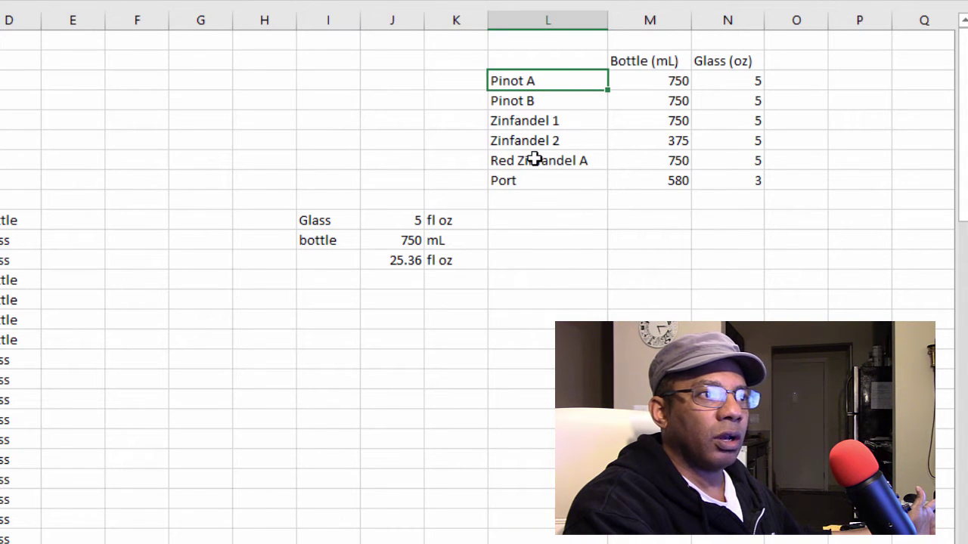
pyautogui.moveTo(649, 79); pyautogui.dragTo(656, 178)
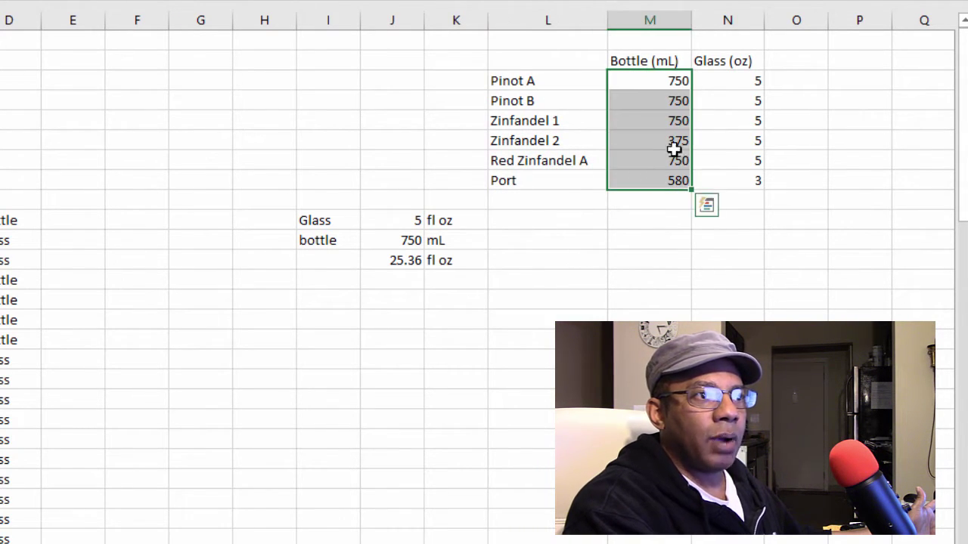
pyautogui.moveTo(709, 86); pyautogui.dragTo(722, 181)
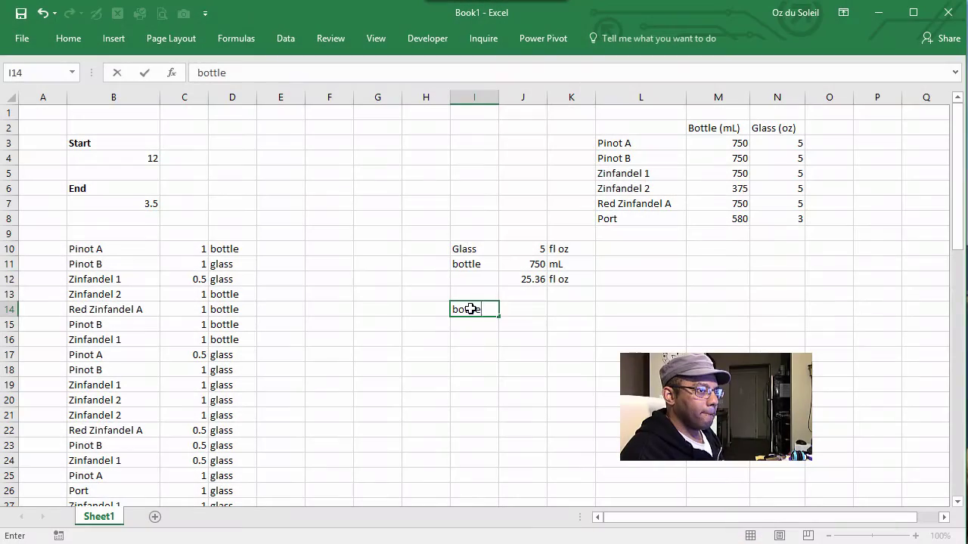
pyautogui.click(474, 309)
pyautogui.write('bottle')
# - Insert a new column before Glass (oz) and a top row, and head the column 'Bottle (oz)'
pyautogui.press('Tab')
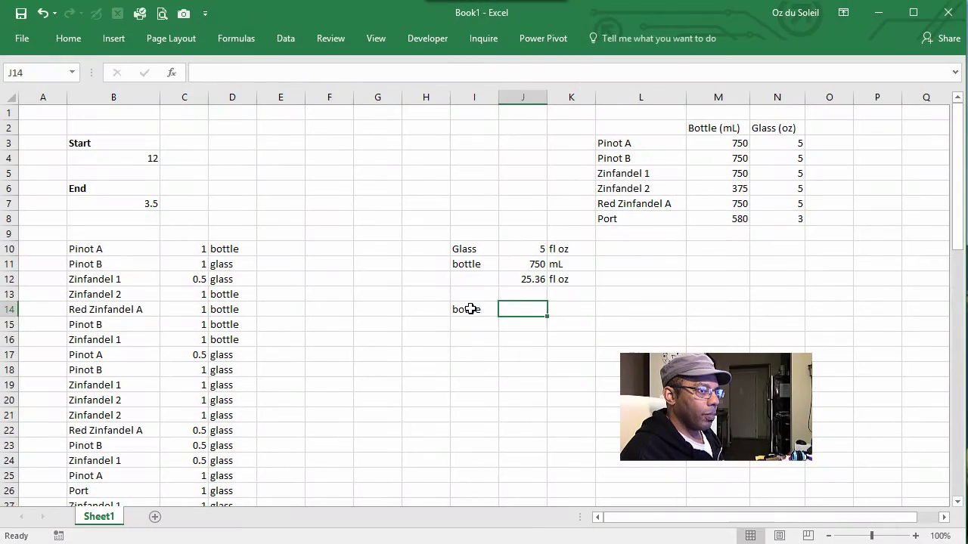
pyautogui.rightClick(778, 98)
pyautogui.click(794, 205)
pyautogui.rightClick(11, 114)
pyautogui.click(46, 217)
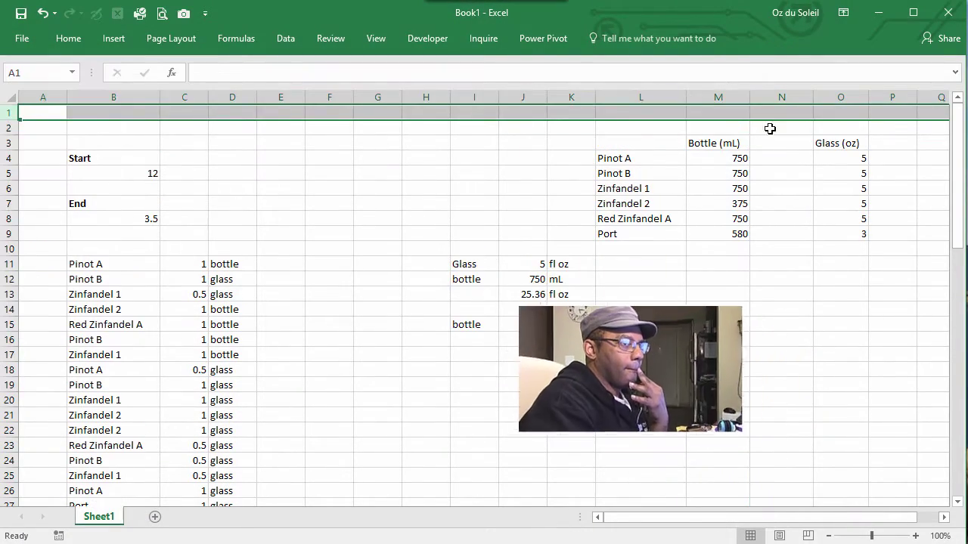
pyautogui.click(772, 142)
pyautogui.write('Bottle (oz)')
pyautogui.hotkey('ctrl', 'Return')
# - Enter =J12/J13 in J14 to get millilitres per ounce (750 / 25.36)
pyautogui.click(534, 294)
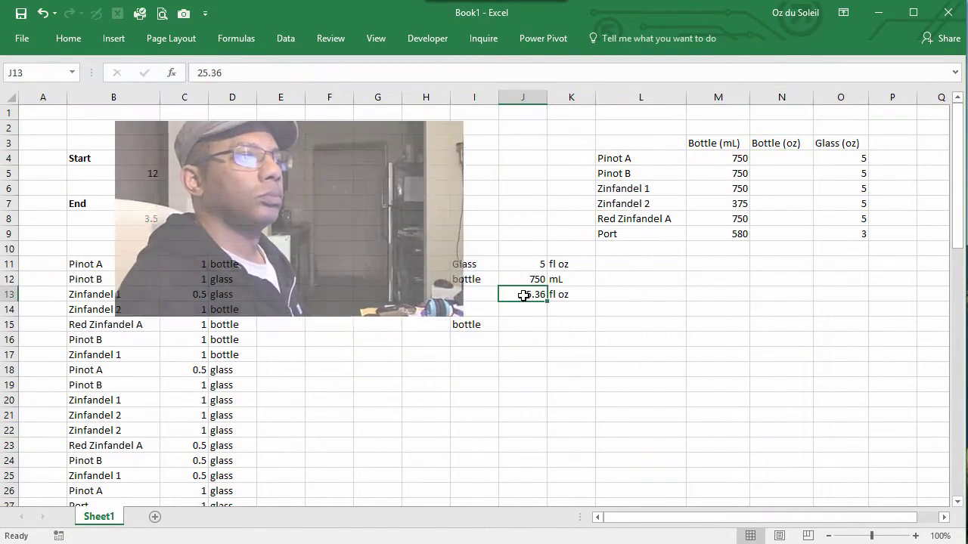
pyautogui.press('Down')
pyautogui.write('=')
pyautogui.click(511, 279)
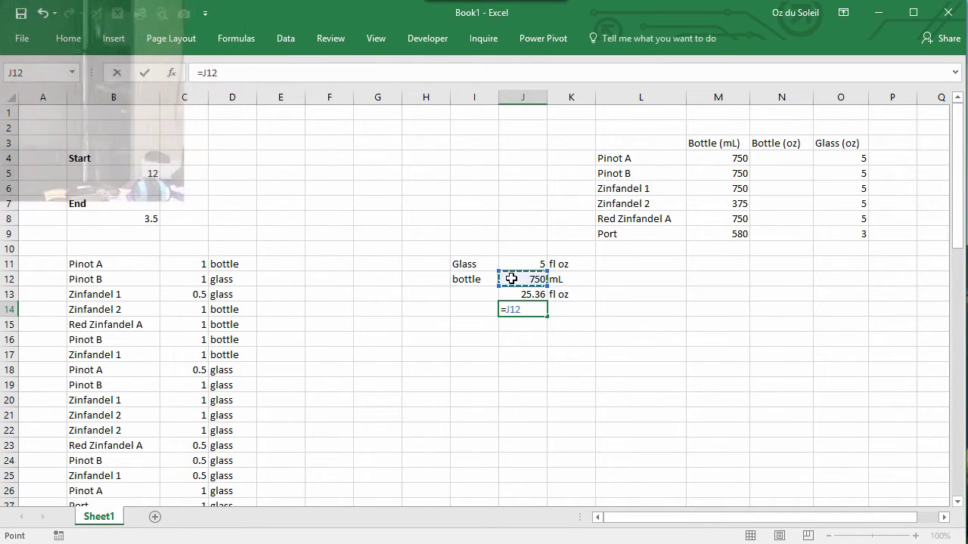
pyautogui.write('/')
pyautogui.click(520, 295)
pyautogui.press('Return')
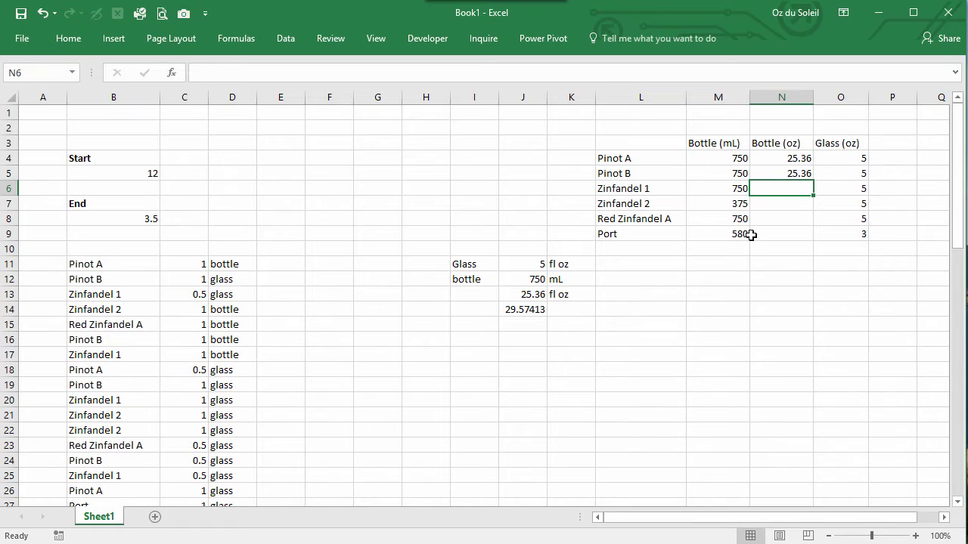
# - Paste 25.36 into the 750 mL wines' Bottle (oz) cells and enter a 375/750 ratio
pyautogui.write('25.36')
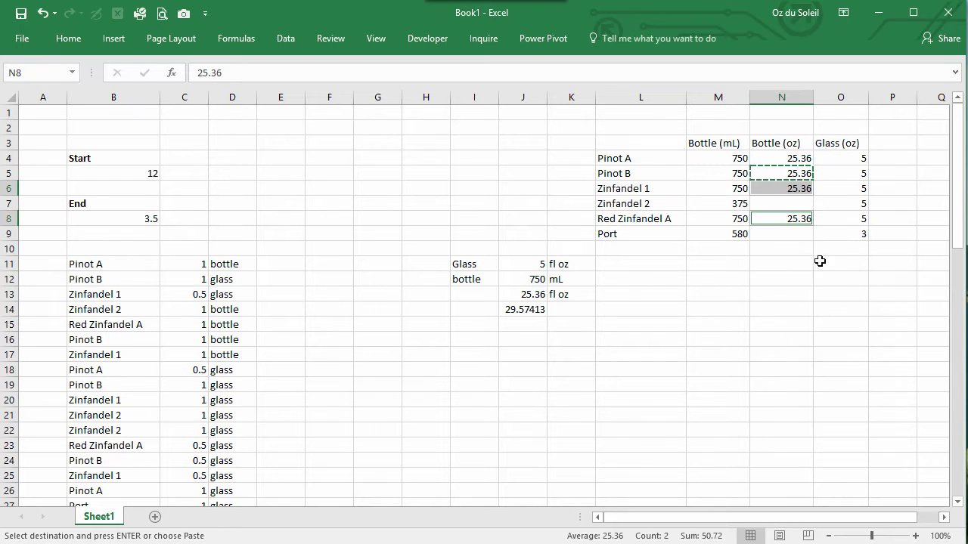
pyautogui.click(617, 294)
pyautogui.write('375/750')
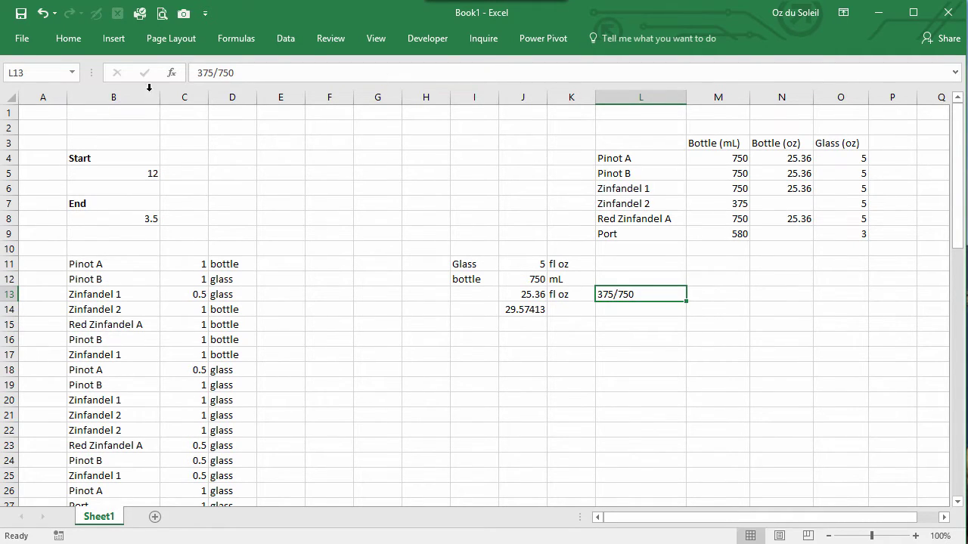
pyautogui.press('Return')
pyautogui.click(764, 205)
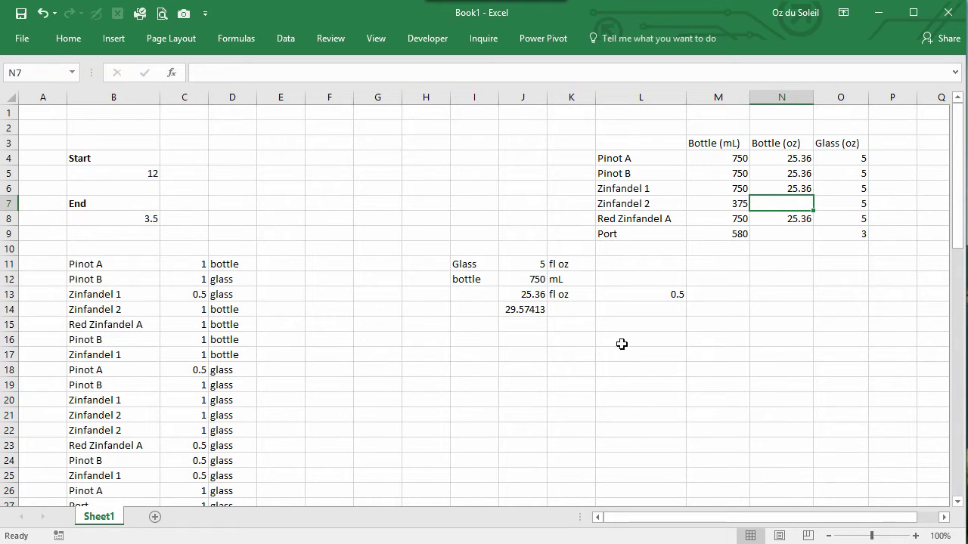
# - Build a scratch calculation scaling 25.36 oz by bottle size for 750, 350 and 580 mL
pyautogui.click(514, 338)
pyautogui.write('750 350 ')
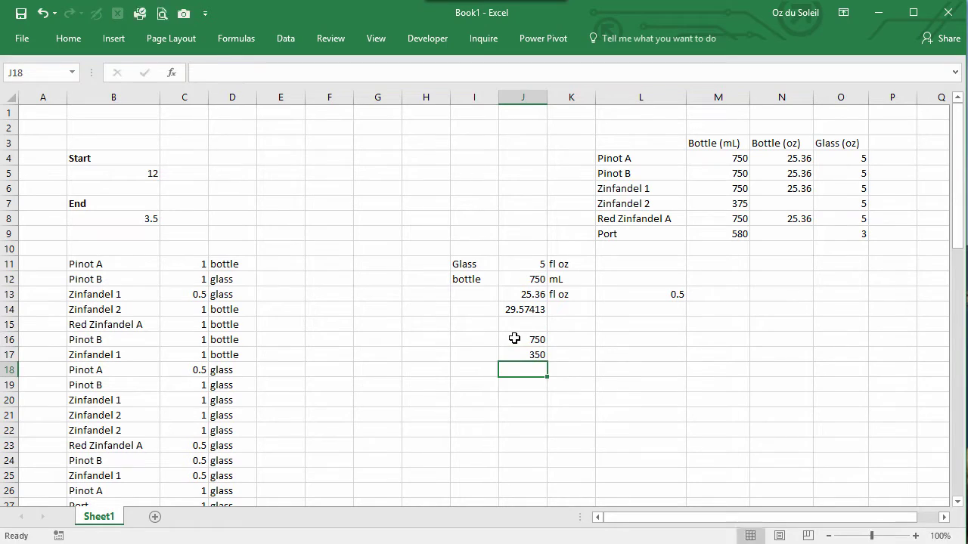
pyautogui.write('580')
pyautogui.click(564, 342)
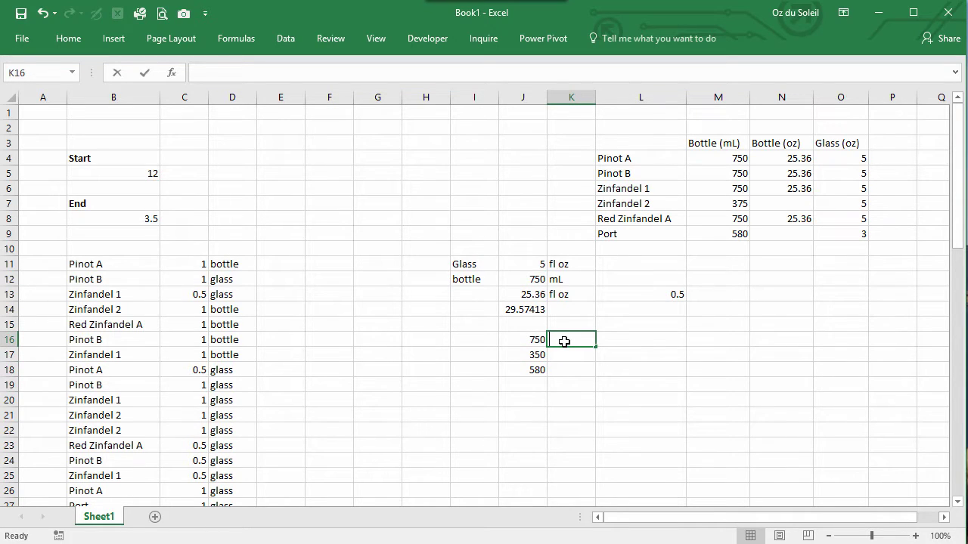
pyautogui.write('25.36')
pyautogui.press('Return')
pyautogui.write('=')
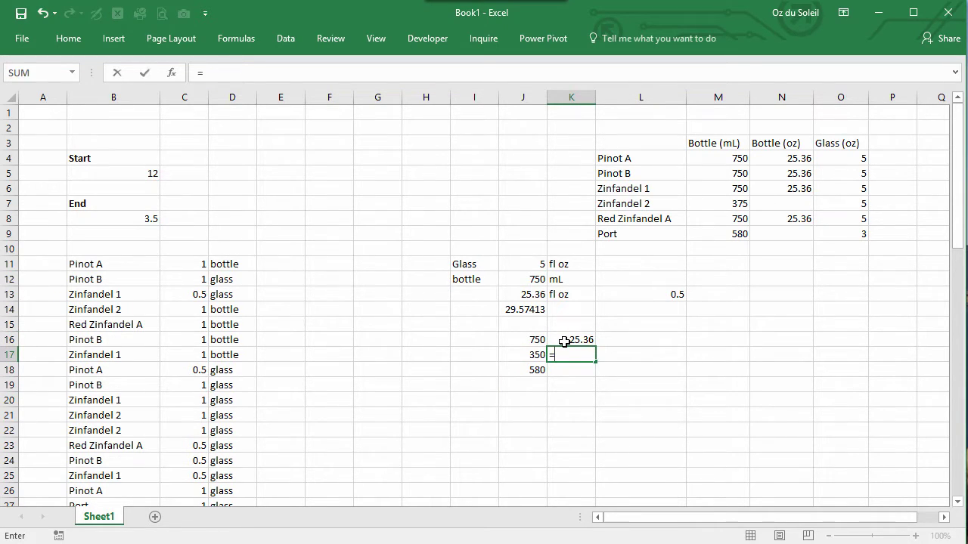
pyautogui.click(533, 353)
pyautogui.write('/')
pyautogui.click(536, 338)
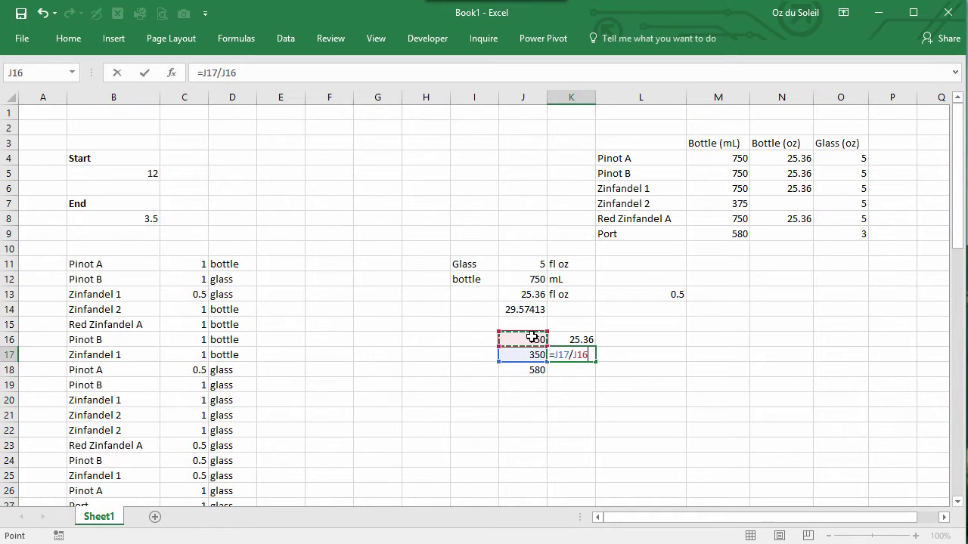
pyautogui.write('*')
pyautogui.click(562, 339)
pyautogui.hotkey('ctrl', 'Return')
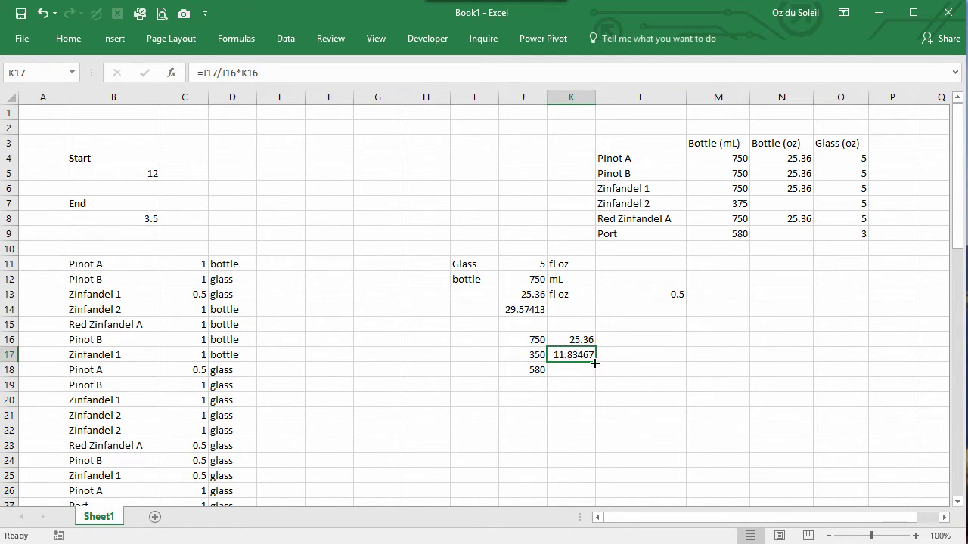
# - Copy the conversion formula down and correct it to =J18/J16*K16
pyautogui.moveTo(595, 363); pyautogui.dragTo(595, 378)
pyautogui.press('F2')
pyautogui.moveTo(503, 352); pyautogui.dragTo(503, 340)
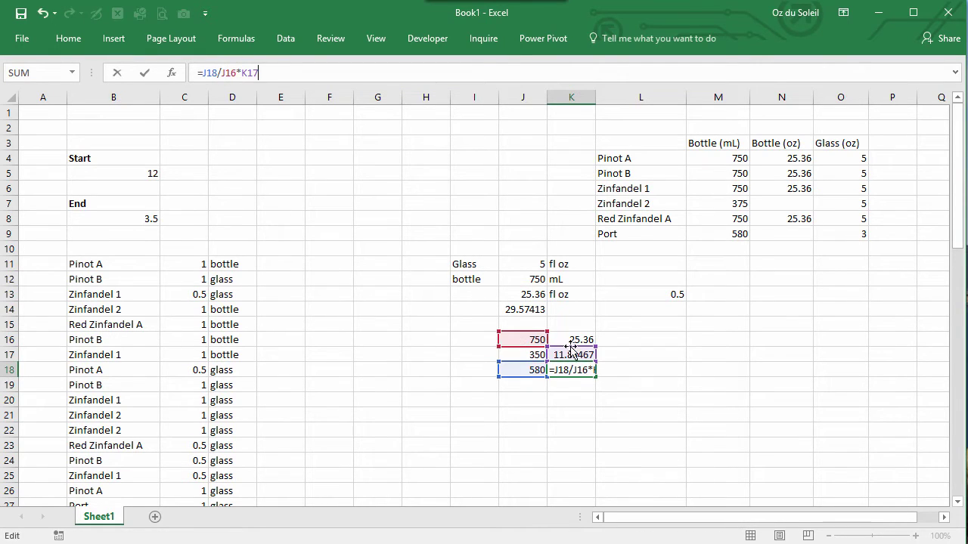
pyautogui.moveTo(572, 350); pyautogui.dragTo(572, 334)
pyautogui.press('Return')
# - Enter 11.83 for Zinfandel 2 and 19.61 for Port in the Bottle (oz) column
pyautogui.click(810, 206)
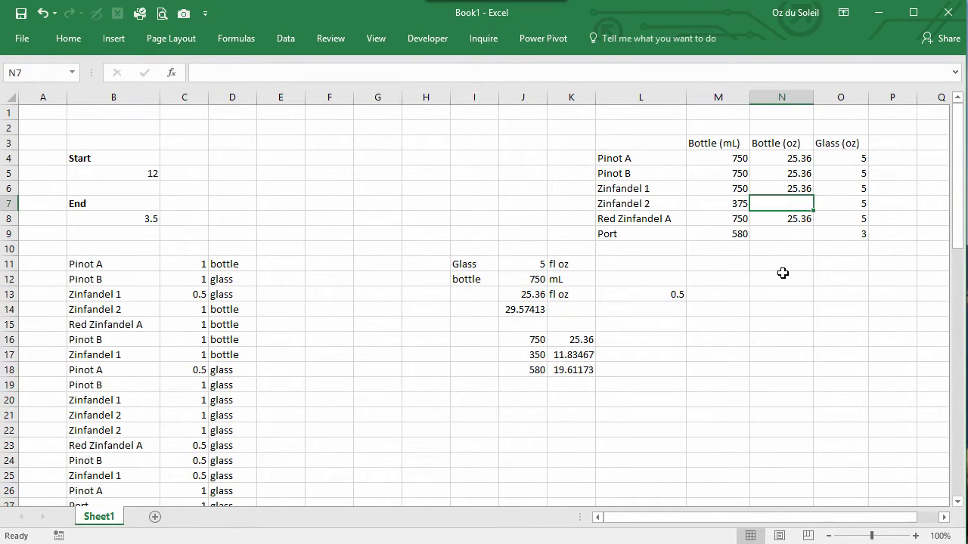
pyautogui.write('11.83')
pyautogui.press('Return')
pyautogui.press('Return')
pyautogui.write('19.')
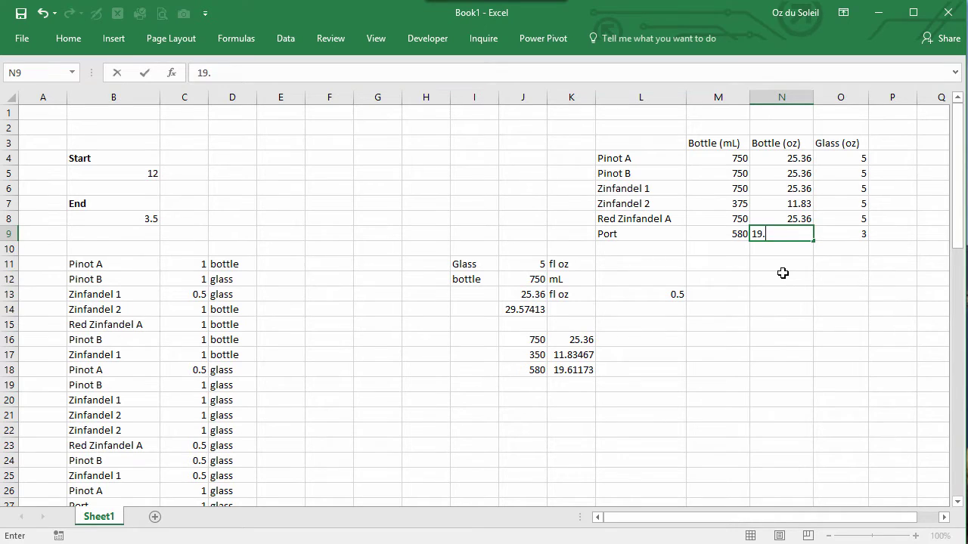
pyautogui.write('61')
pyautogui.press('Return')
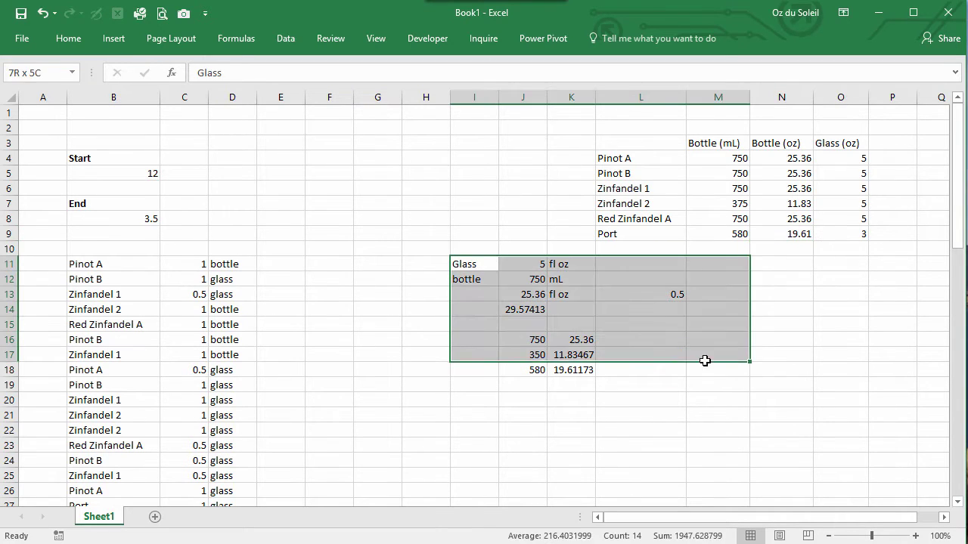
# - Move the scratch calculations to L13:O20 and enter 'Unit' as the D10 header
pyautogui.moveTo(462, 262)
pyautogui.mouseDown()
pyautogui.moveTo(684, 370)
pyautogui.moveTo(832, 382)
pyautogui.mouseUp()
pyautogui.click(281, 265)
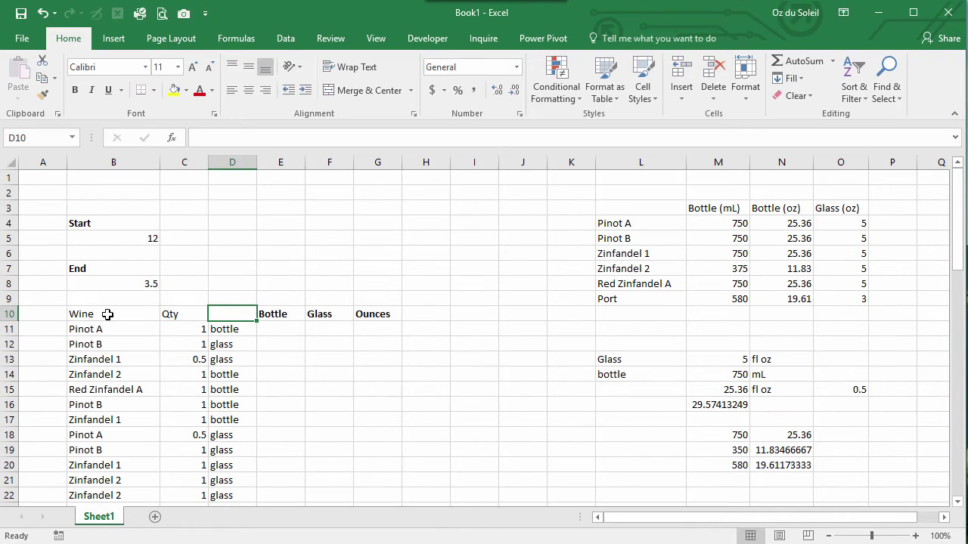
pyautogui.write('Unit')
# - Format the transaction range B10:G70 as an Excel table
pyautogui.click(142, 314)
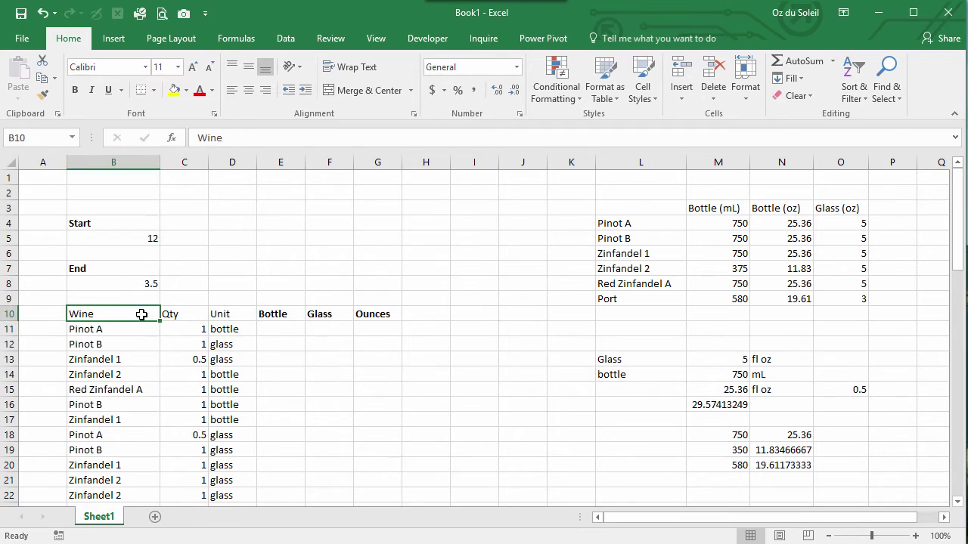
pyautogui.click(605, 87)
pyautogui.click(680, 189)
pyautogui.click(744, 294)
pyautogui.scroll(-12, 536, 335)
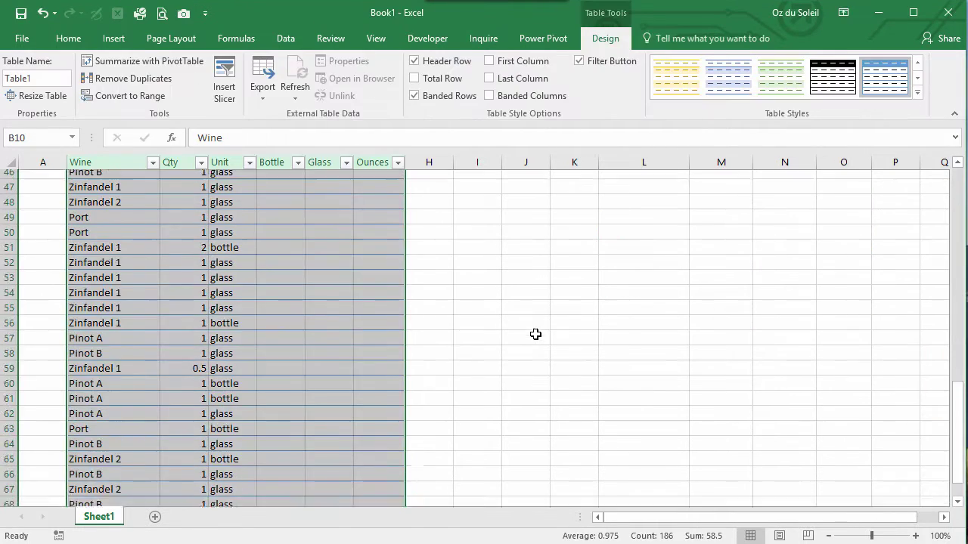
pyautogui.scroll(15, 536, 335)
# - Turn off the sheet gridlines
pyautogui.click(525, 374)
pyautogui.scroll(-6, 152, 44)
pyautogui.click(176, 96)
pyautogui.scroll(-2, 295, 393)
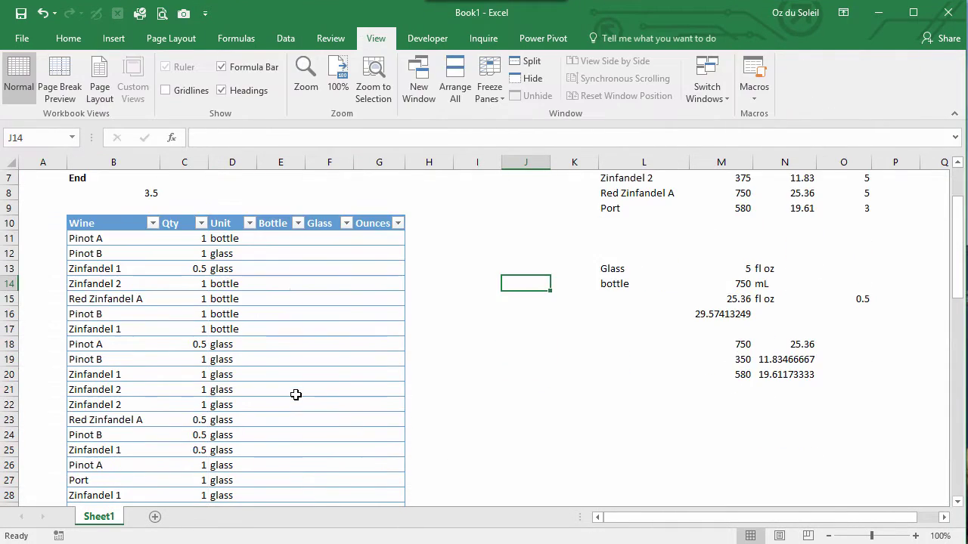
pyautogui.click(275, 235)
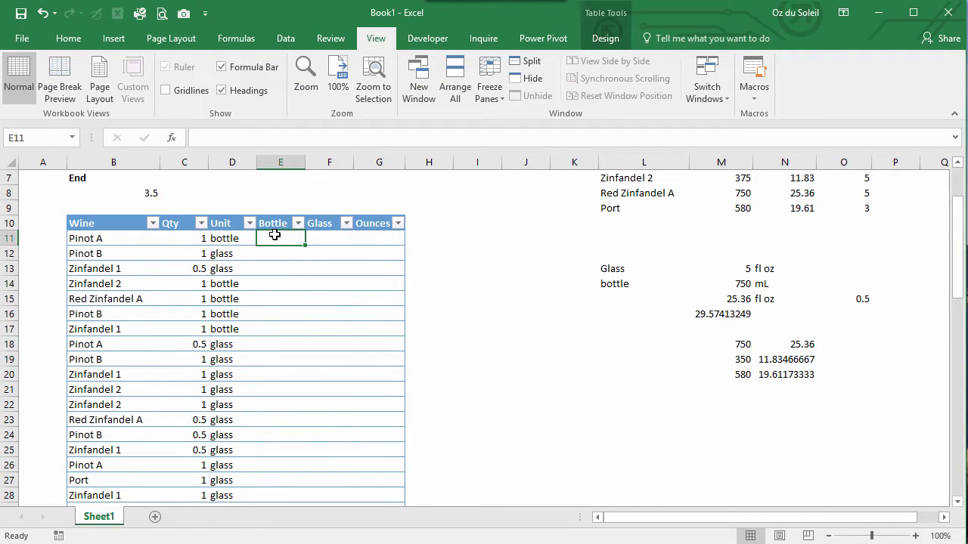
pyautogui.scroll(2, 275, 235)
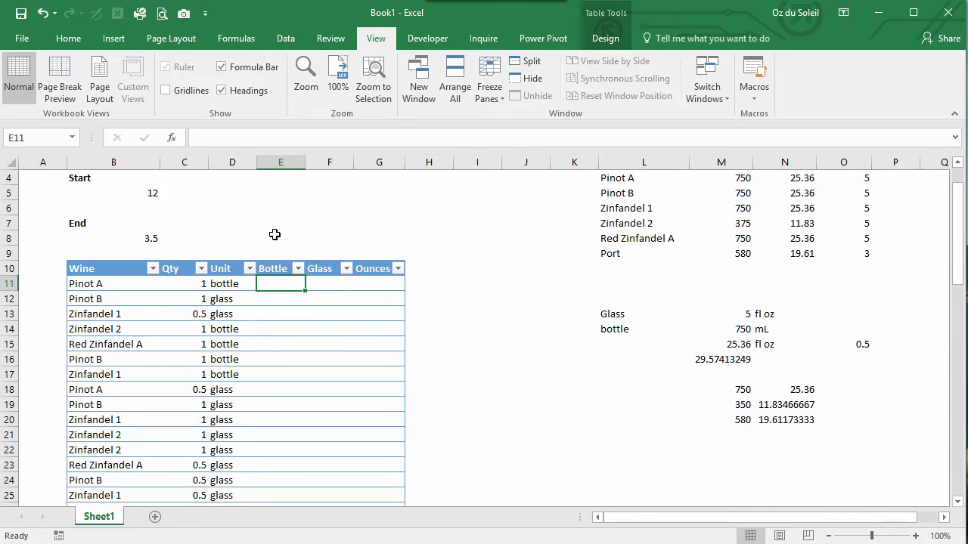
# - In E11 enter an IF formula that VLOOKUPs the wine's bottle ounces from L4:N9 when Unit is Bottle
pyautogui.write('=if(')
pyautogui.click(221, 329)
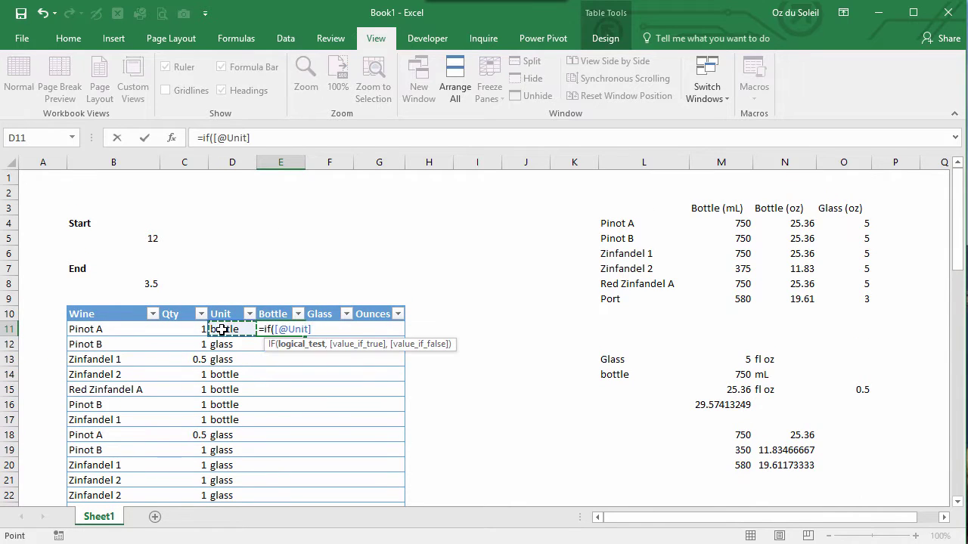
pyautogui.write('=')
pyautogui.click(277, 314)
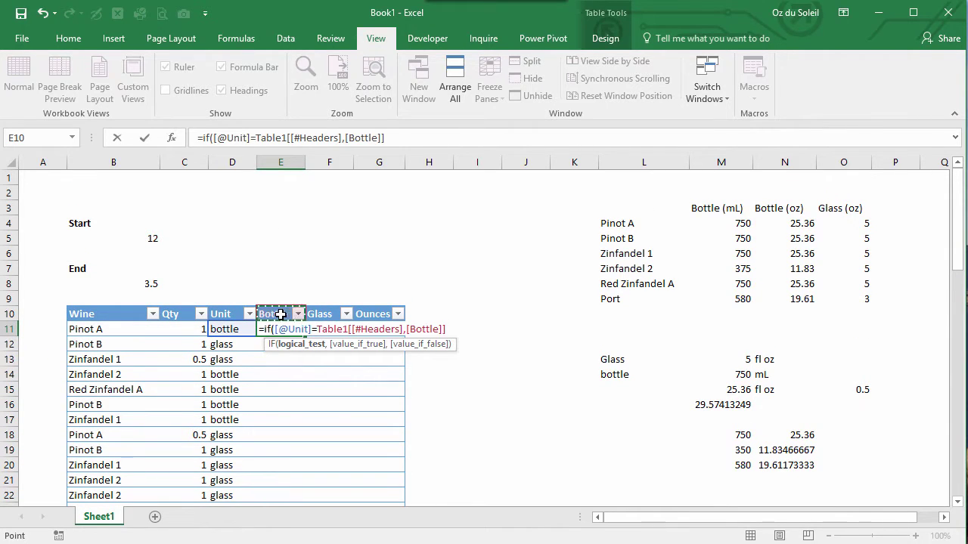
pyautogui.write(',')
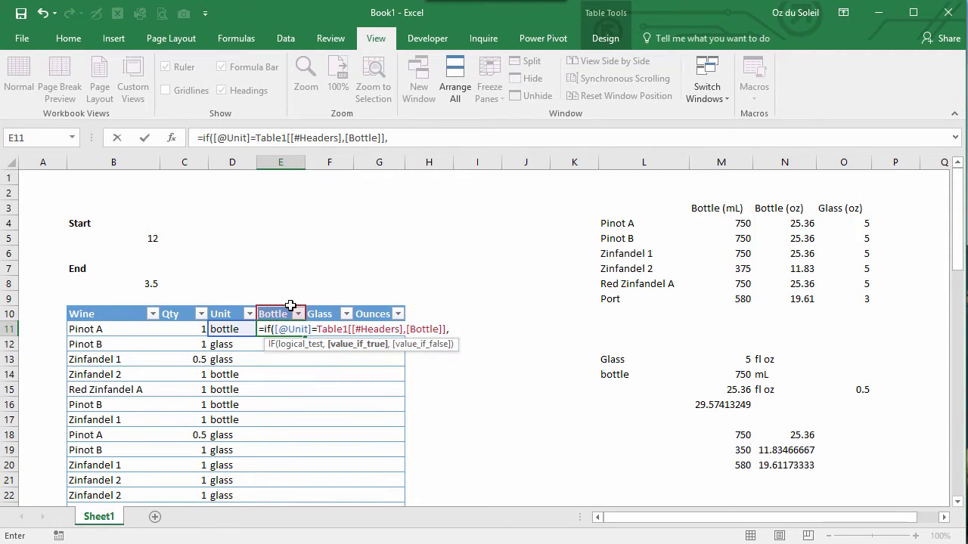
pyautogui.write('vlo')
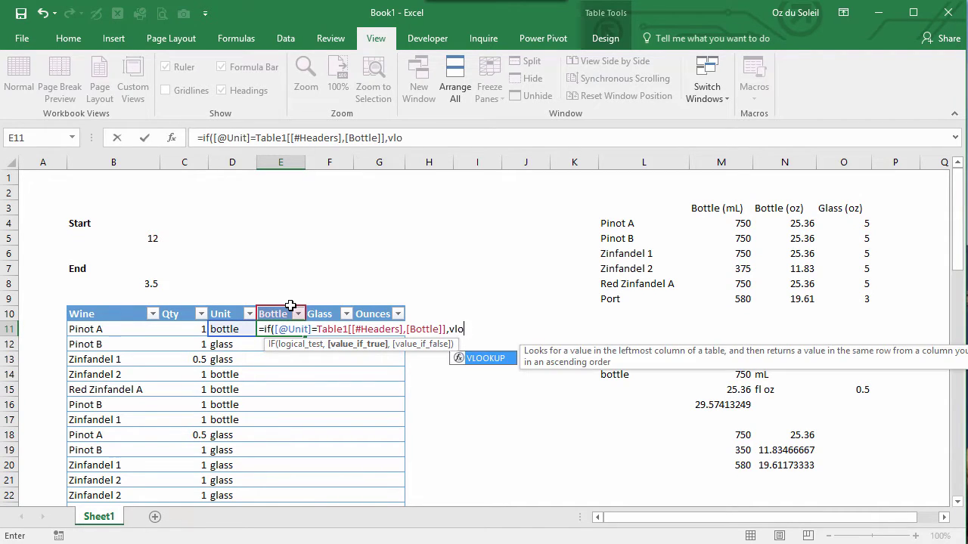
pyautogui.write('okup(')
pyautogui.click(122, 326)
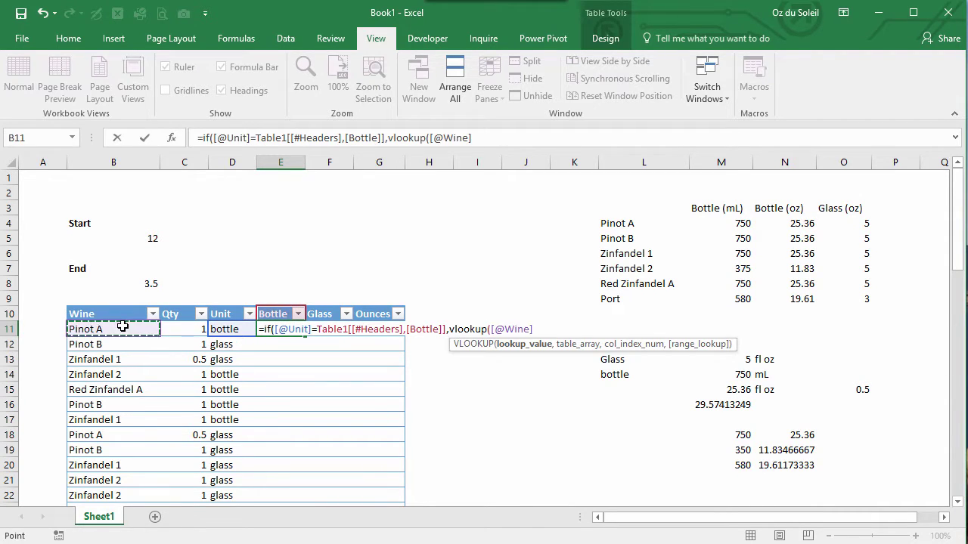
pyautogui.write(',')
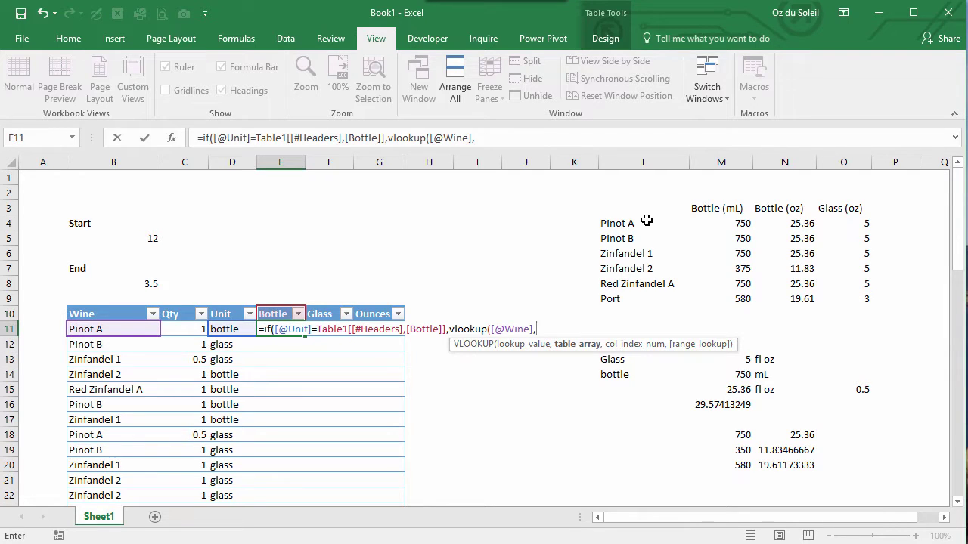
pyautogui.moveTo(646, 220); pyautogui.dragTo(792, 297)
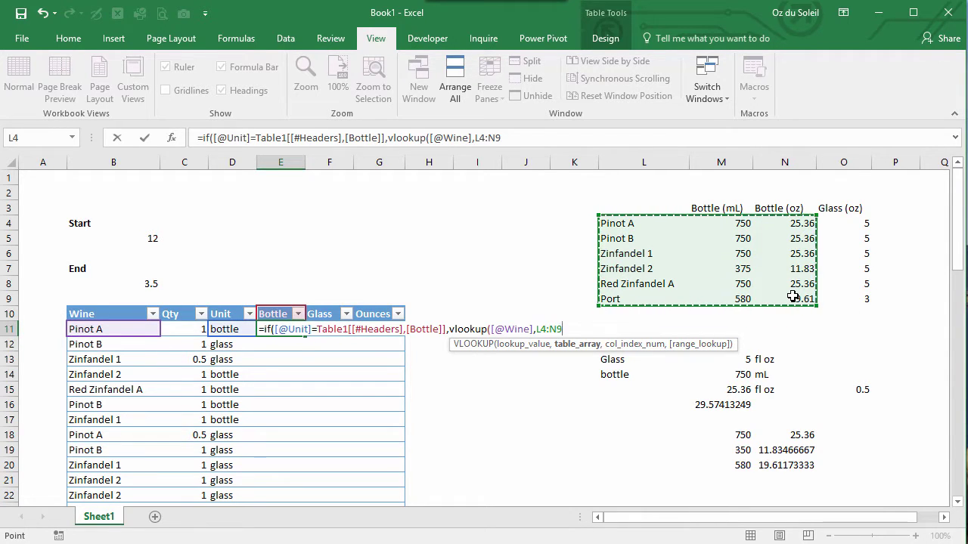
pyautogui.write(',3,false)')
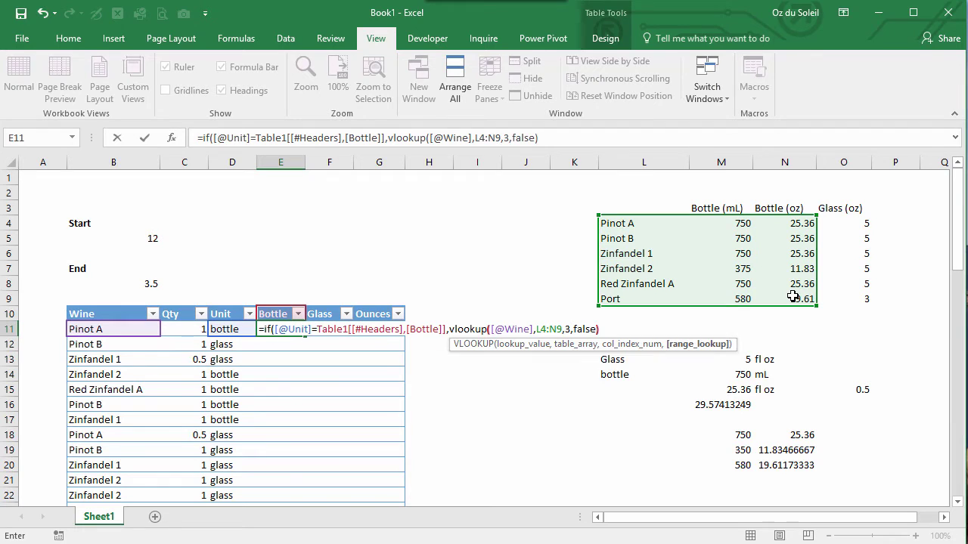
pyautogui.write(',"")')
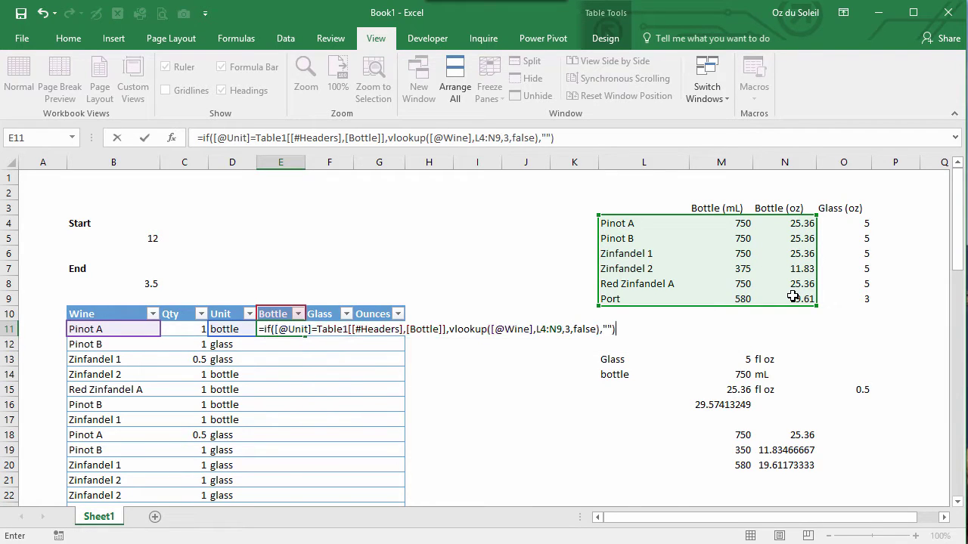
pyautogui.press('Return')
# - Make the Bottle formula's lookup range absolute as $L$4:$N$9
pyautogui.click(282, 375)
pyautogui.doubleClick(261, 374)
pyautogui.write('=')
pyautogui.click(282, 330)
pyautogui.press('Escape')
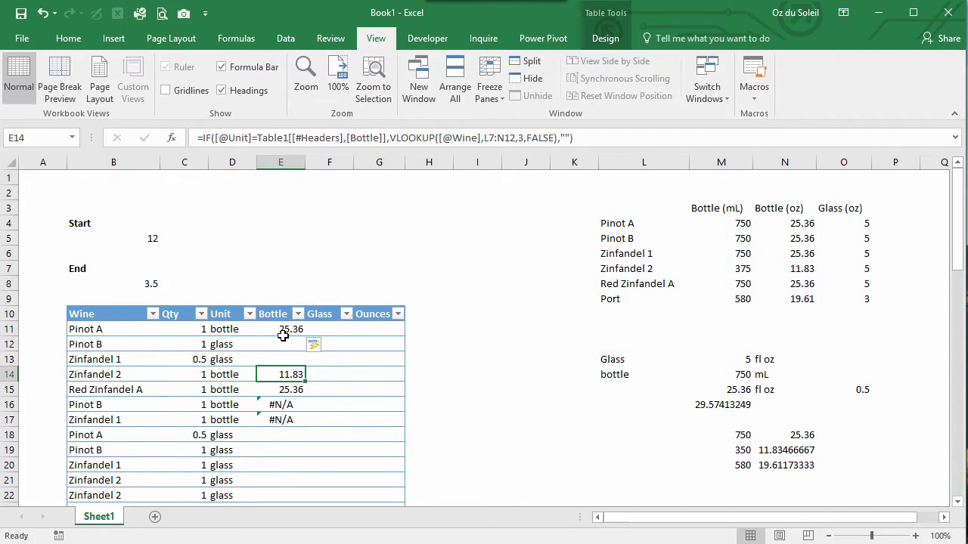
pyautogui.click(281, 329)
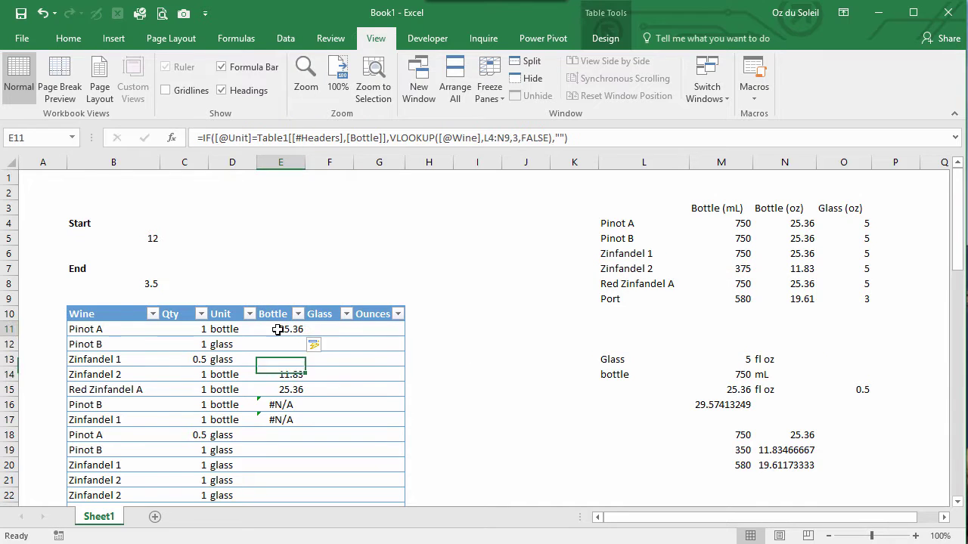
pyautogui.click(491, 137)
pyautogui.press('F4')
pyautogui.press('F4')
pyautogui.press('Return')
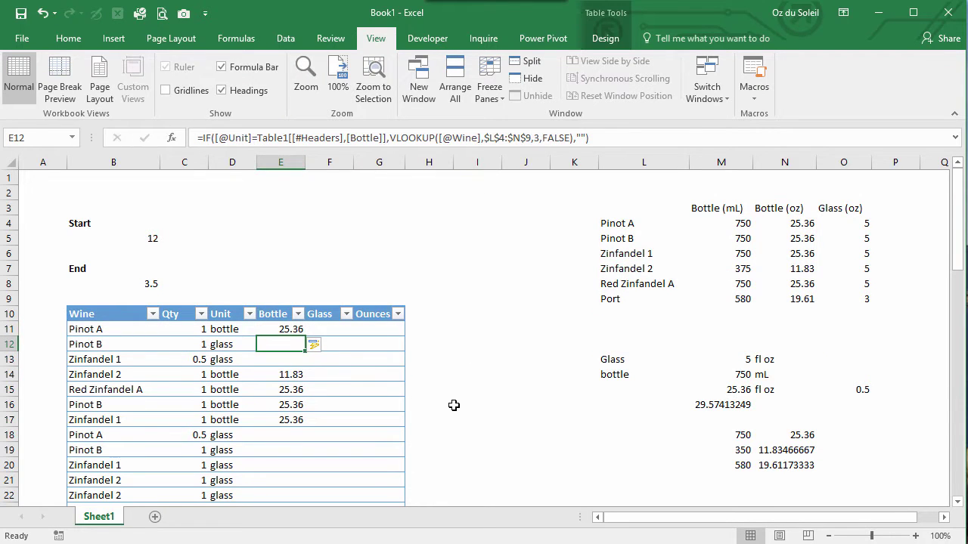
pyautogui.scroll(-13, 527, 385)
pyautogui.scroll(13, 526, 384)
pyautogui.click(281, 329)
pyautogui.moveTo(305, 336); pyautogui.dragTo(329, 333)
pyautogui.click(329, 329)
pyautogui.click(382, 138)
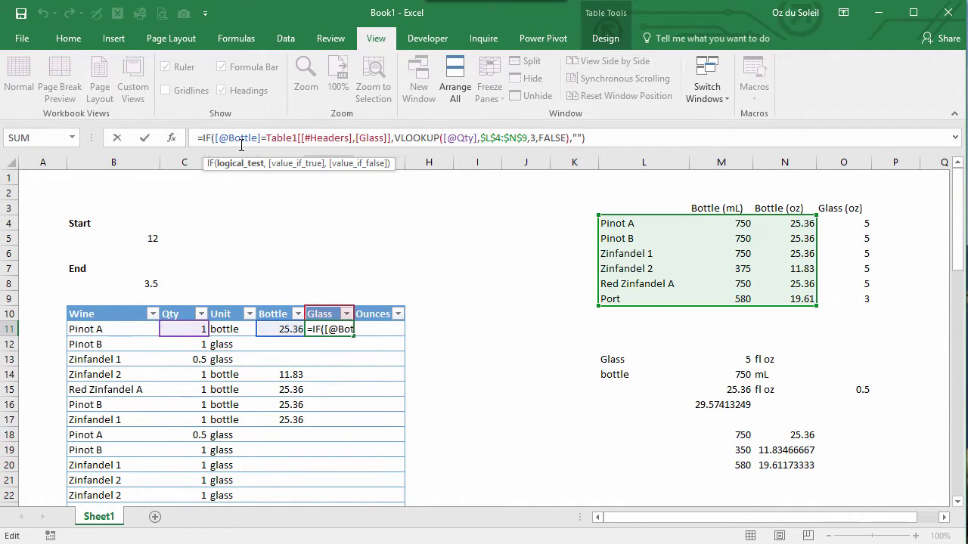
pyautogui.moveTo(815, 306); pyautogui.dragTo(872, 306)
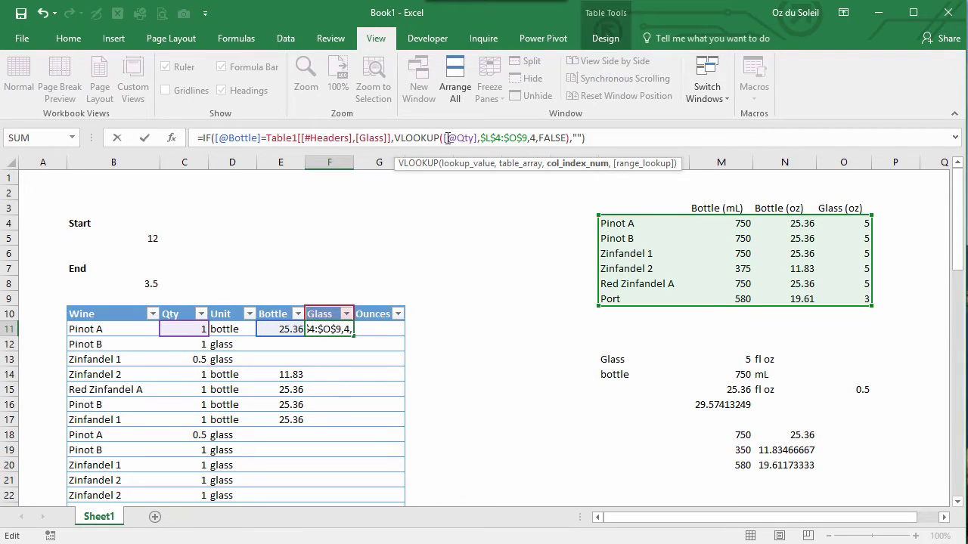
pyautogui.moveTo(446, 138); pyautogui.dragTo(474, 141)
pyautogui.write('[@wine')
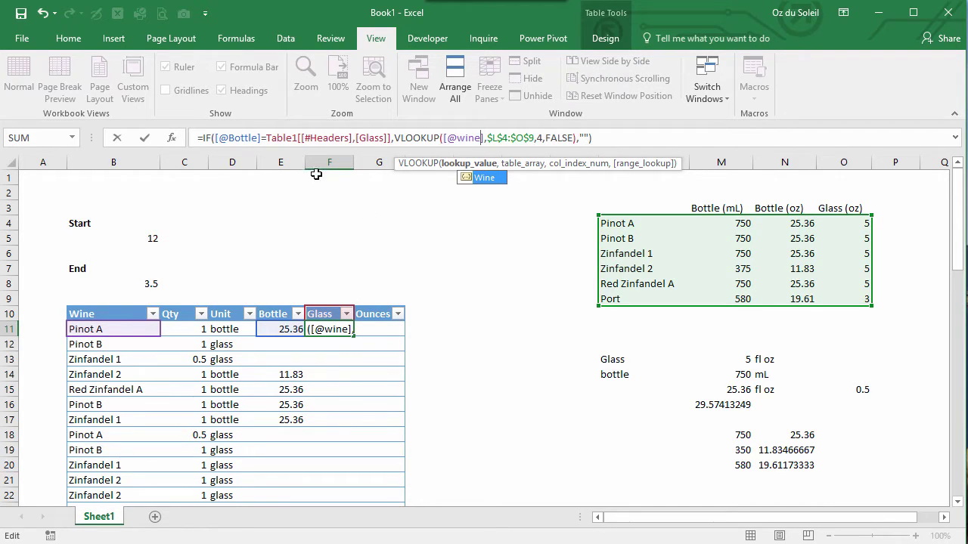
pyautogui.moveTo(218, 138); pyautogui.dragTo(257, 137)
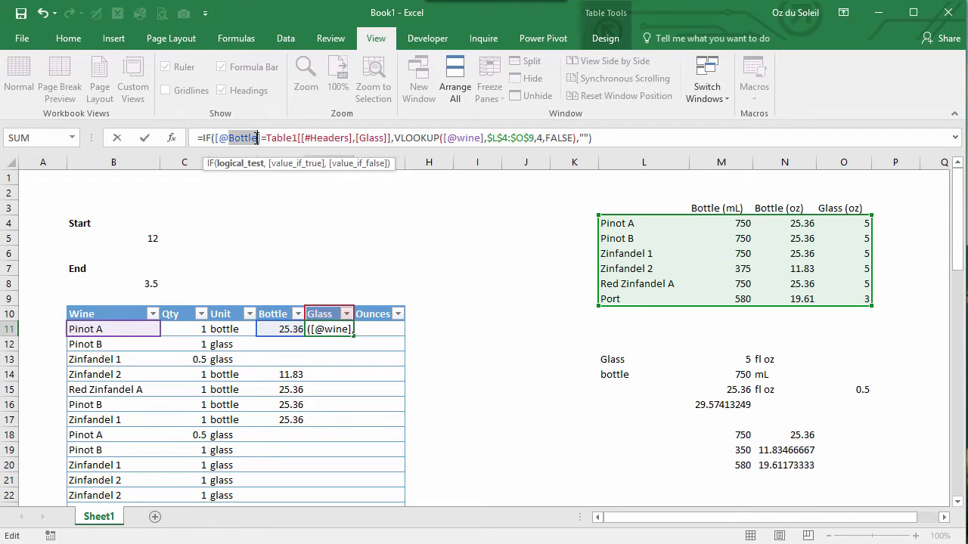
# - Commit the corrected Glass formula so the whole column fills, and check the results
pyautogui.write('@wine')
pyautogui.press('Return')
pyautogui.scroll(-2, 223, 306)
pyautogui.scroll(-4, 223, 307)
pyautogui.moveTo(76, 298); pyautogui.dragTo(223, 306)
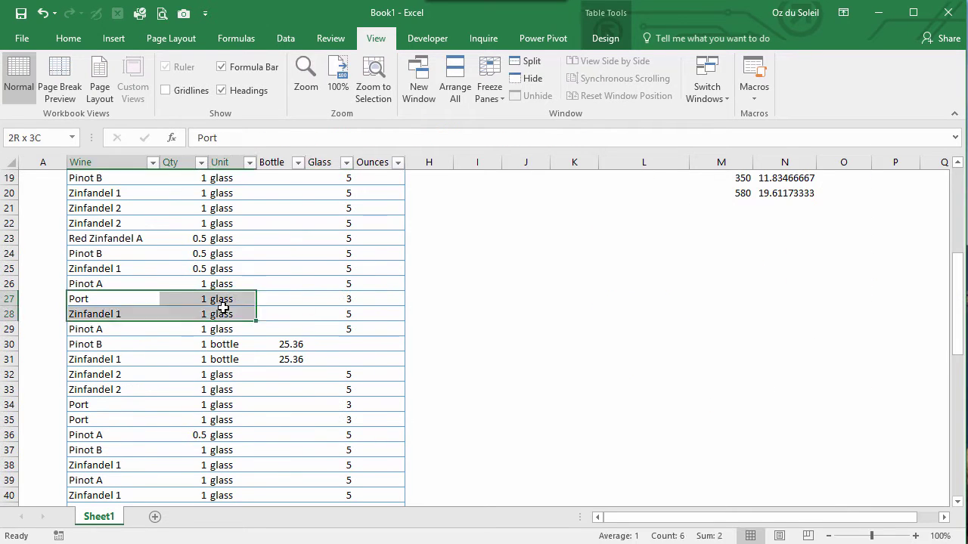
pyautogui.scroll(6, 549, 369)
pyautogui.scroll(-3, 265, 280)
pyautogui.click(265, 276)
pyautogui.scroll(-9, 197, 380)
pyautogui.scroll(-4, 173, 393)
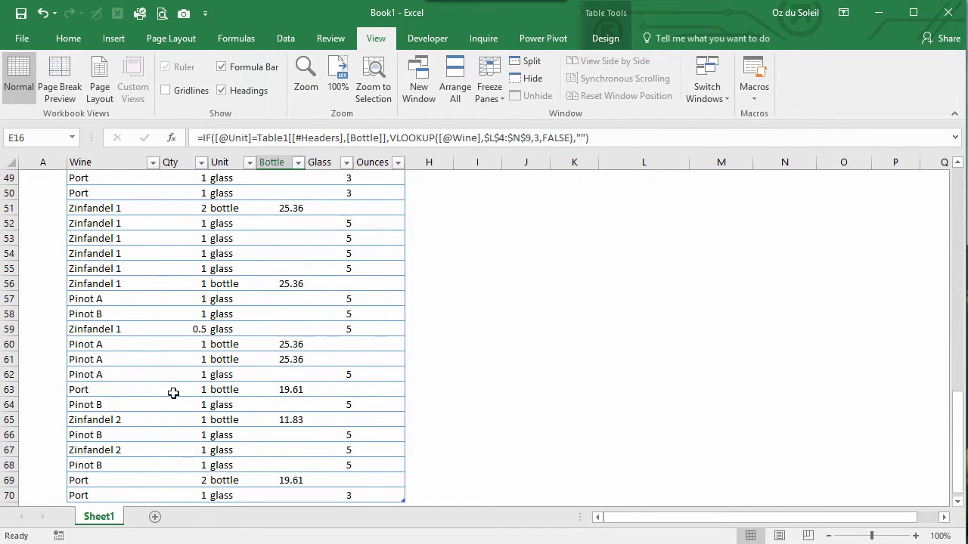
pyautogui.scroll(-3, 173, 341)
pyautogui.scroll(19, 295, 341)
pyautogui.click(457, 362)
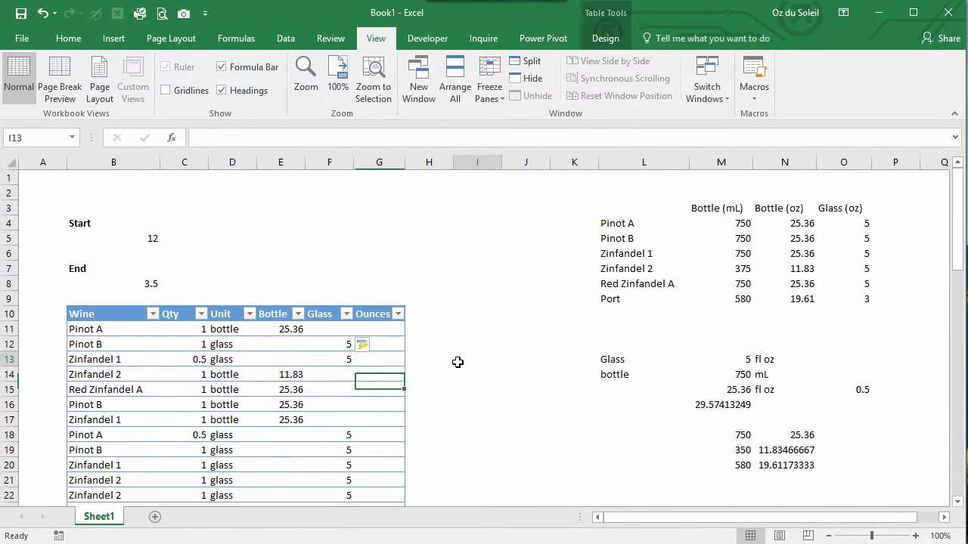
# - Move the scratch conversion notes away and head the lookup's wine column 'WINE'
pyautogui.moveTo(624, 361); pyautogui.dragTo(847, 469)
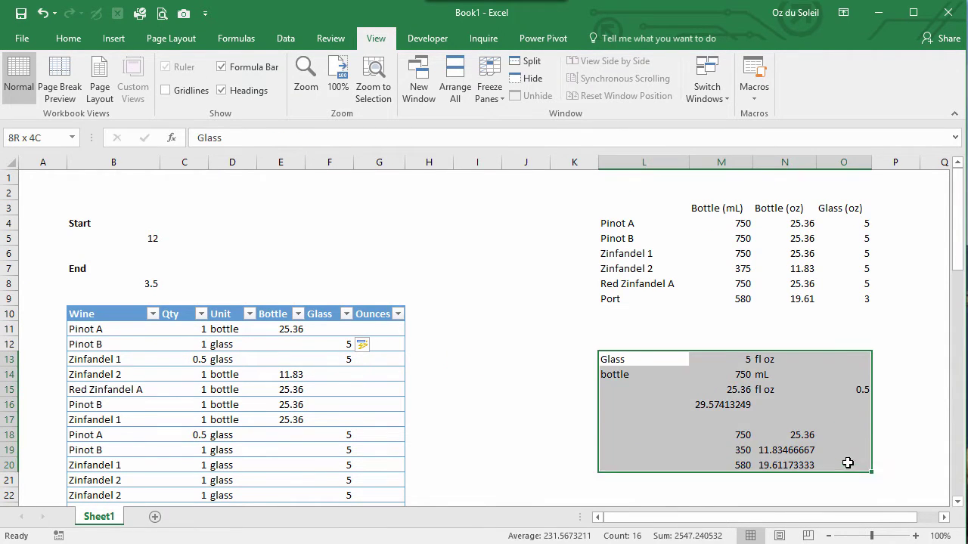
pyautogui.moveTo(713, 353); pyautogui.dragTo(892, 206)
pyautogui.moveTo(760, 521); pyautogui.dragTo(688, 520)
pyautogui.click(642, 269)
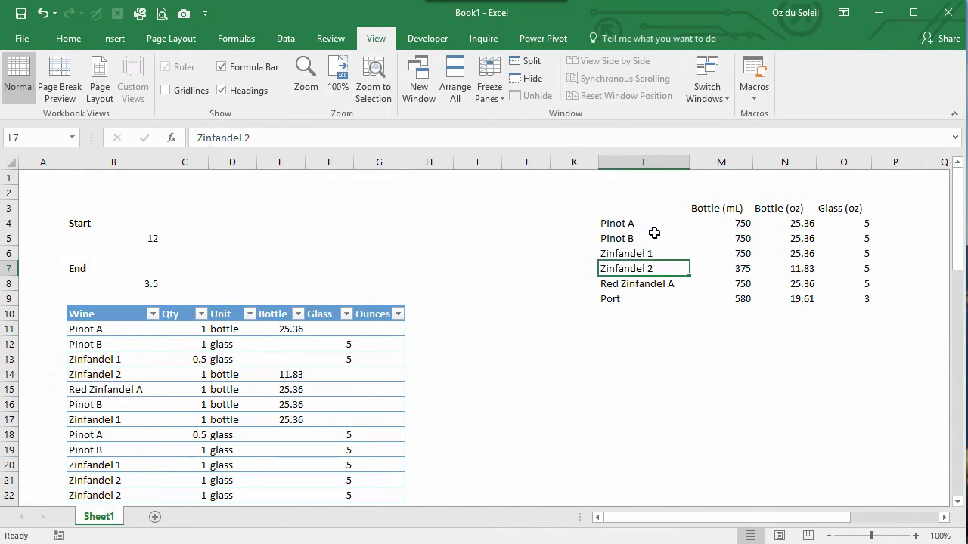
pyautogui.click(648, 208)
pyautogui.write('WINE')
pyautogui.press('Return')
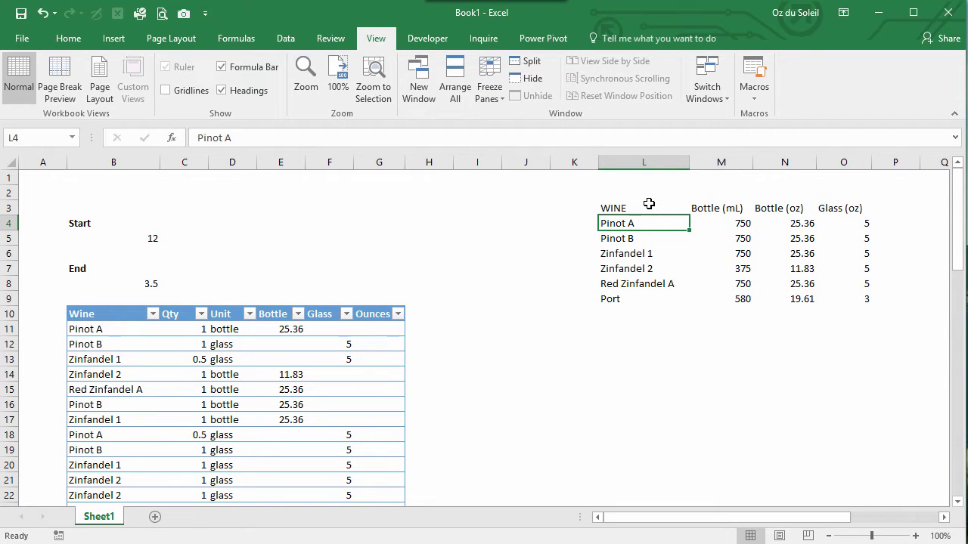
# - Paste the six wine names as values into L14 and head them 'SOLD'
pyautogui.moveTo(620, 223); pyautogui.dragTo(620, 299)
pyautogui.hotkey('ctrl', 'c')
pyautogui.rightClick(643, 374)
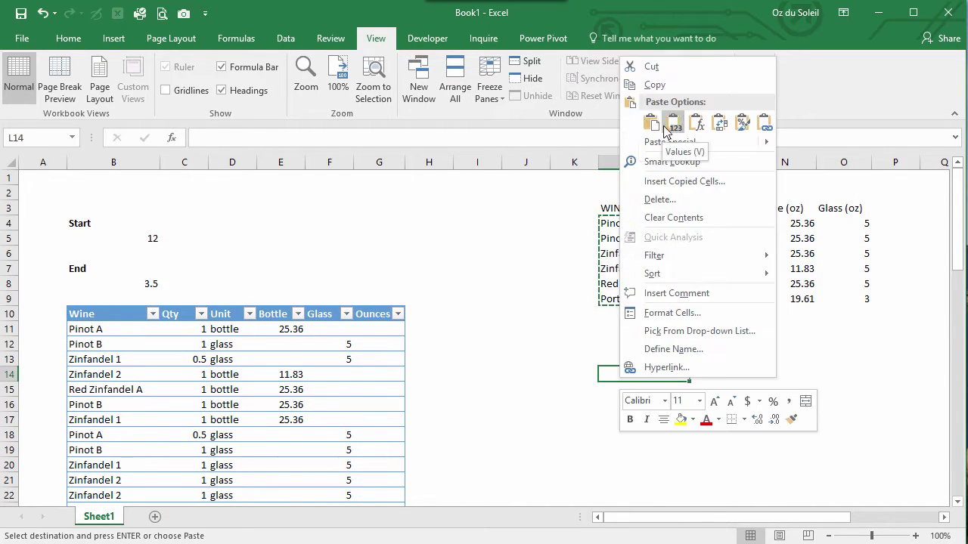
pyautogui.click(677, 106)
pyautogui.click(711, 372)
pyautogui.click(723, 360)
pyautogui.write('SO')
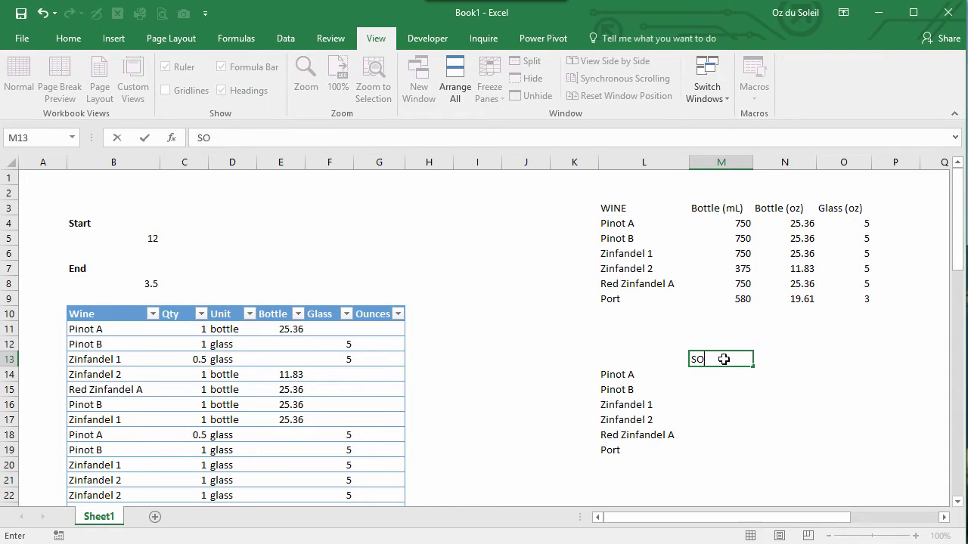
pyautogui.write('LD')
pyautogui.press('Return')
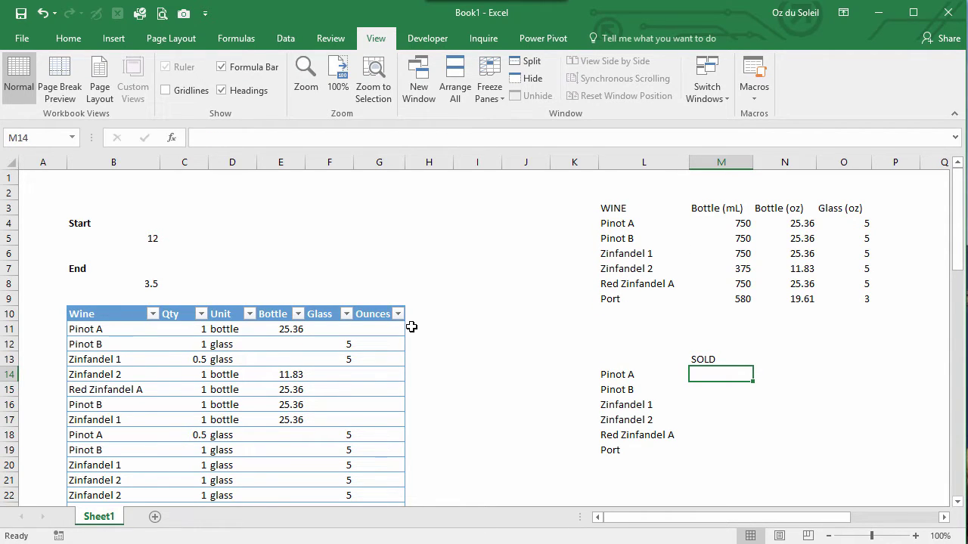
# - Delete the Start and End notes above the wine table, shifting the cells up
pyautogui.moveTo(74, 195)
pyautogui.mouseDown()
pyautogui.moveTo(382, 291)
pyautogui.moveTo(484, 284)
pyautogui.mouseUp()
pyautogui.rightClick(473, 220)
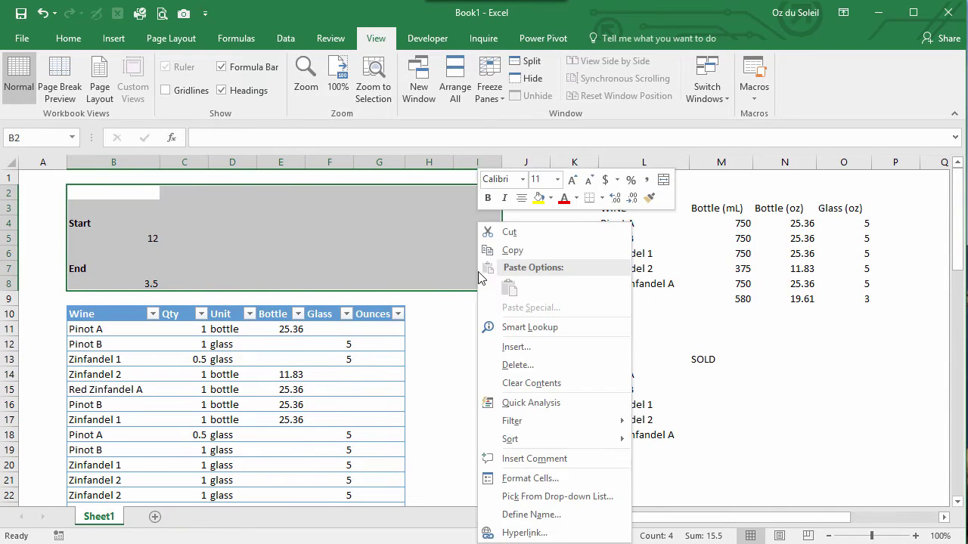
pyautogui.click(514, 365)
pyautogui.click(493, 401)
pyautogui.click(302, 374)
pyautogui.scroll(-4, 304, 378)
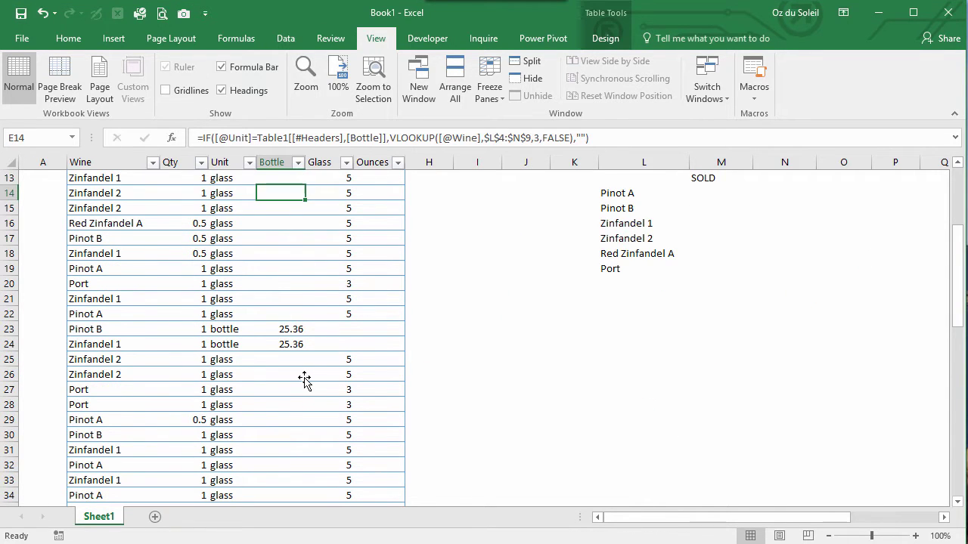
pyautogui.scroll(-1, 305, 378)
pyautogui.scroll(5, 317, 325)
pyautogui.click(354, 236)
pyautogui.click(324, 235)
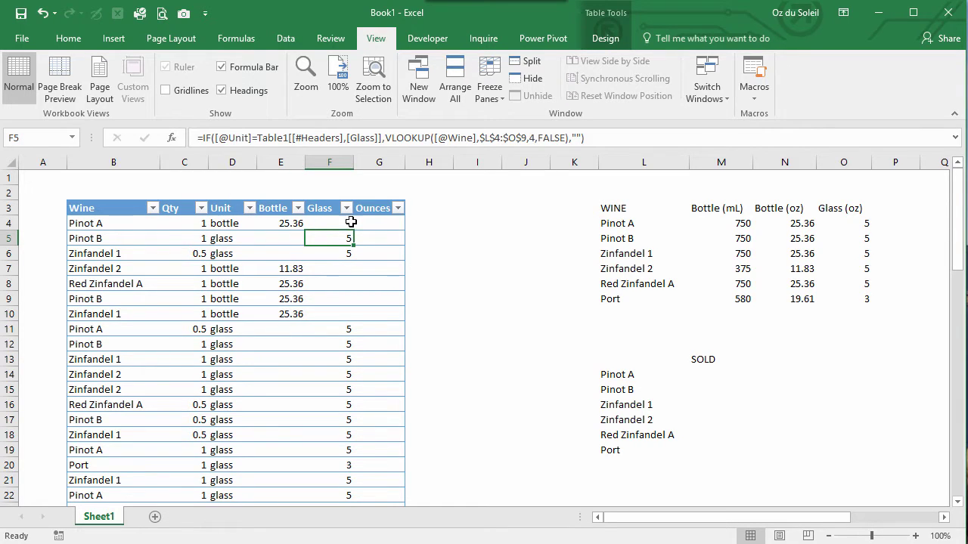
pyautogui.click(387, 138)
pyautogui.click(190, 238)
pyautogui.write('*')
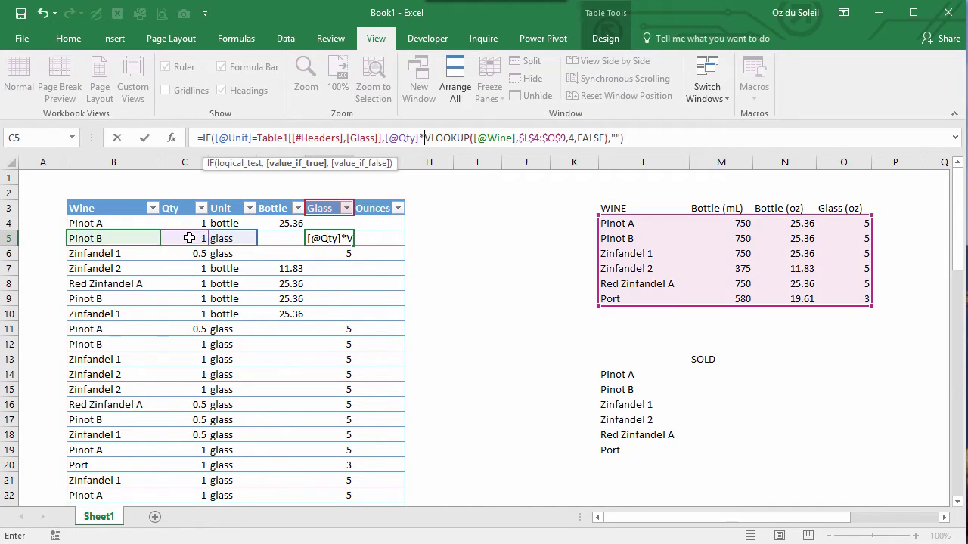
pyautogui.press('Return')
pyautogui.click(329, 329)
pyautogui.click(329, 405)
pyautogui.scroll(-4, 320, 417)
pyautogui.scroll(-12, 320, 421)
pyautogui.scroll(16, 323, 421)
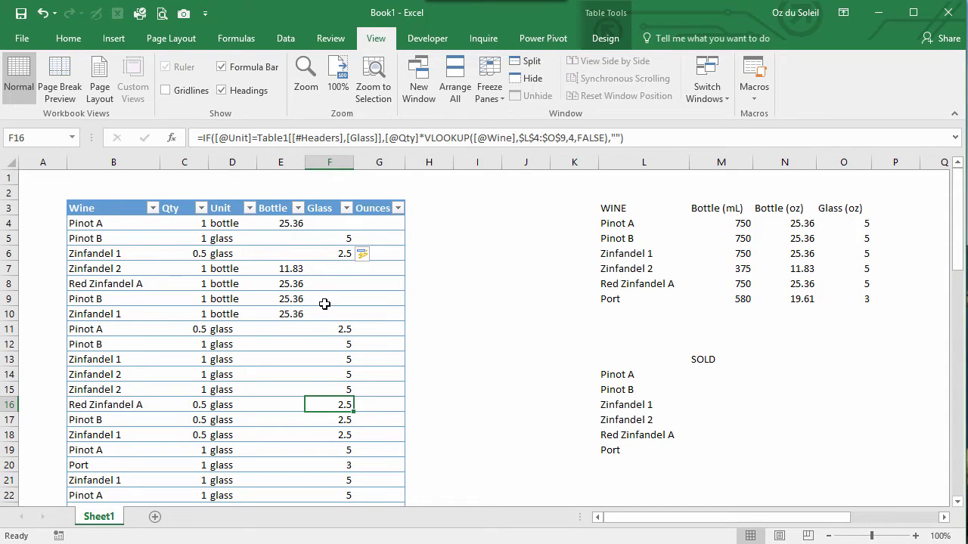
# - Format the wine lookup range L3:O9 as a yellow-styled table with headers
pyautogui.click(737, 254)
pyautogui.hotkey('alt', 'h')
pyautogui.press('t')
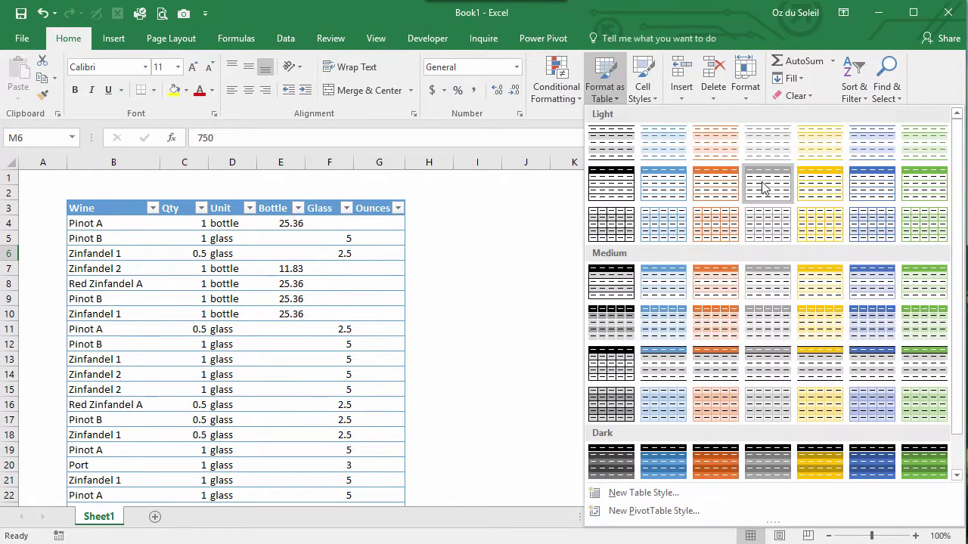
pyautogui.click(760, 187)
pyautogui.click(766, 297)
# - Build a Sheet2 PivotTable with Wine as rows and Sum of Ounces, then return to Sheet1
pyautogui.click(635, 284)
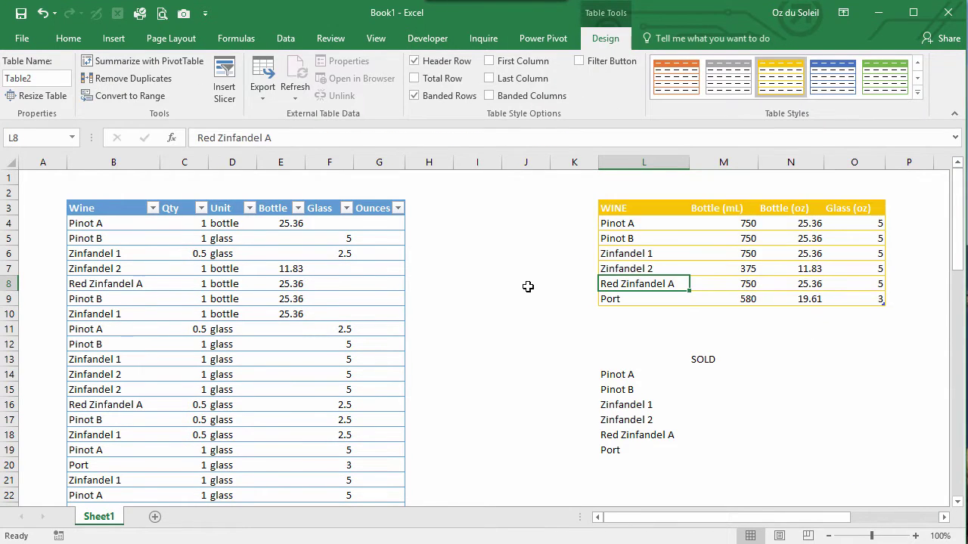
pyautogui.scroll(-5, 518, 228)
pyautogui.scroll(5, 518, 228)
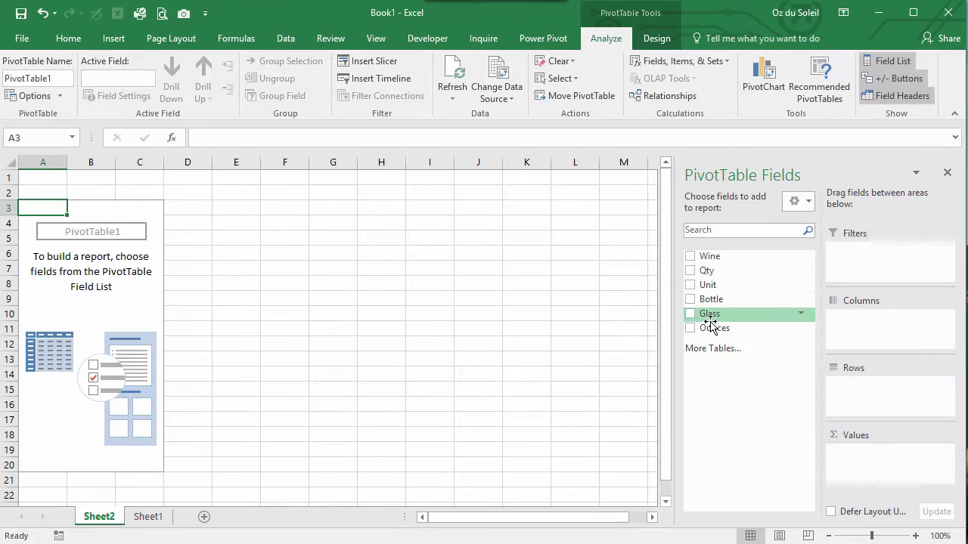
pyautogui.moveTo(714, 328); pyautogui.dragTo(870, 472)
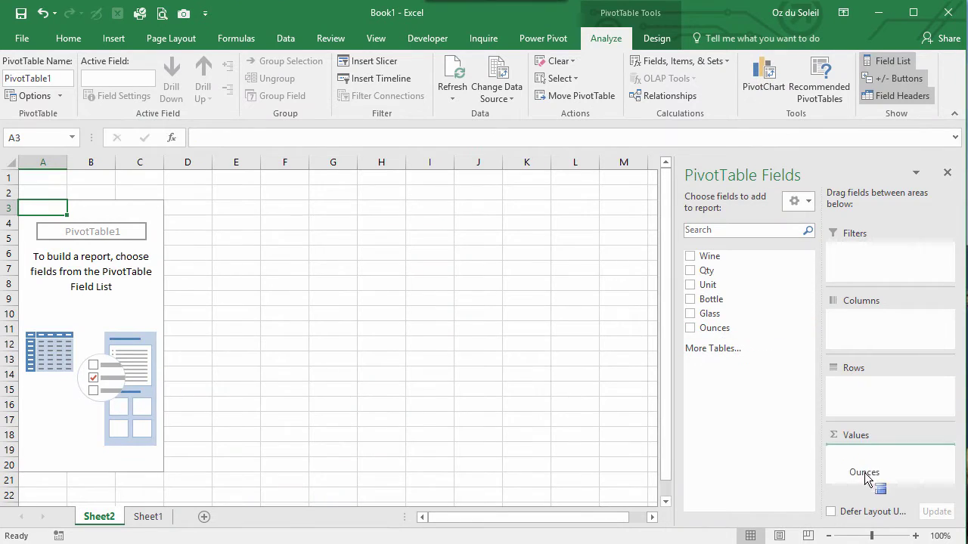
pyautogui.moveTo(711, 256); pyautogui.dragTo(862, 397)
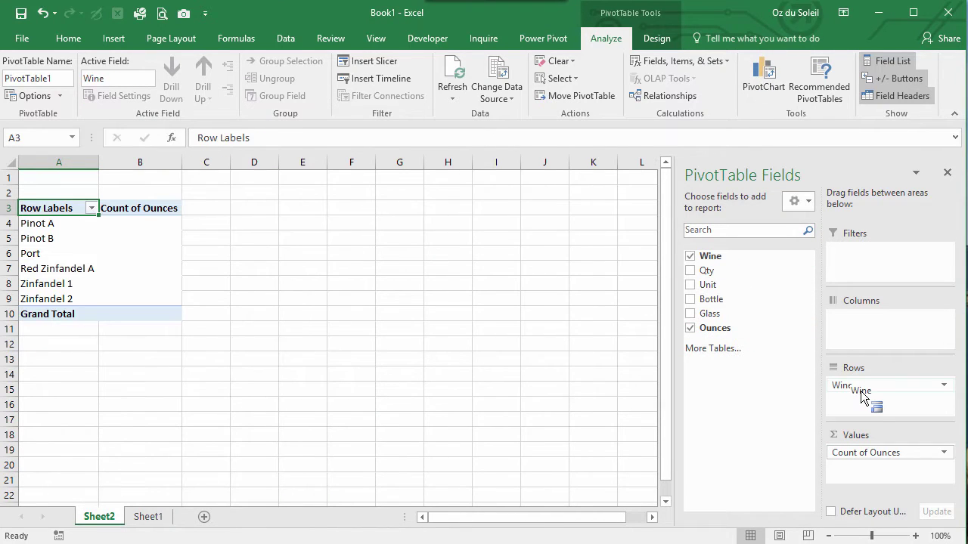
pyautogui.click(944, 452)
pyautogui.click(870, 434)
pyautogui.doubleClick(646, 269)
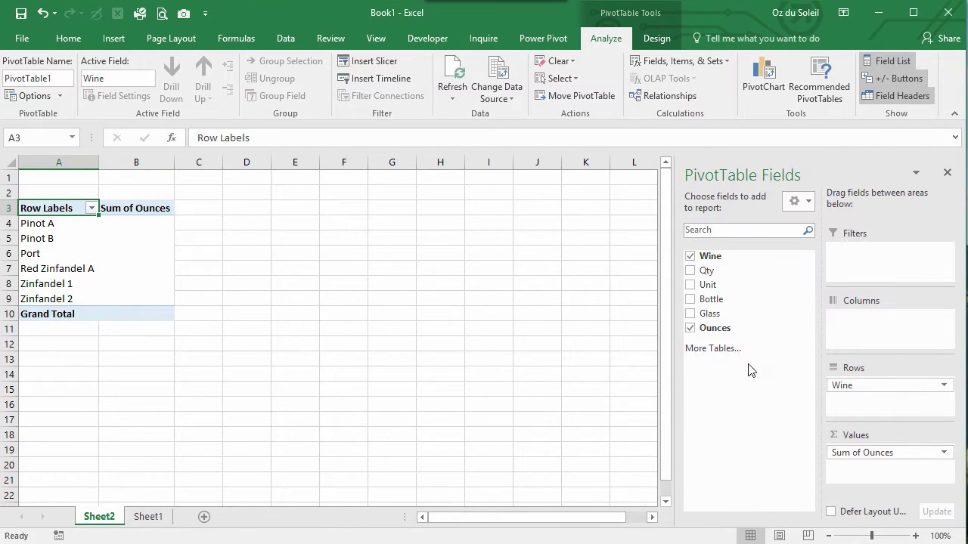
pyautogui.click(148, 517)
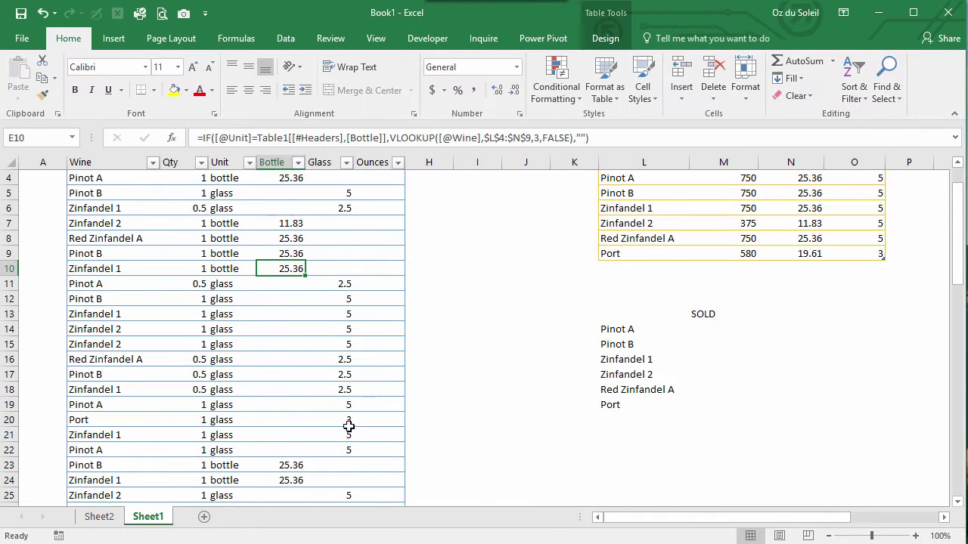
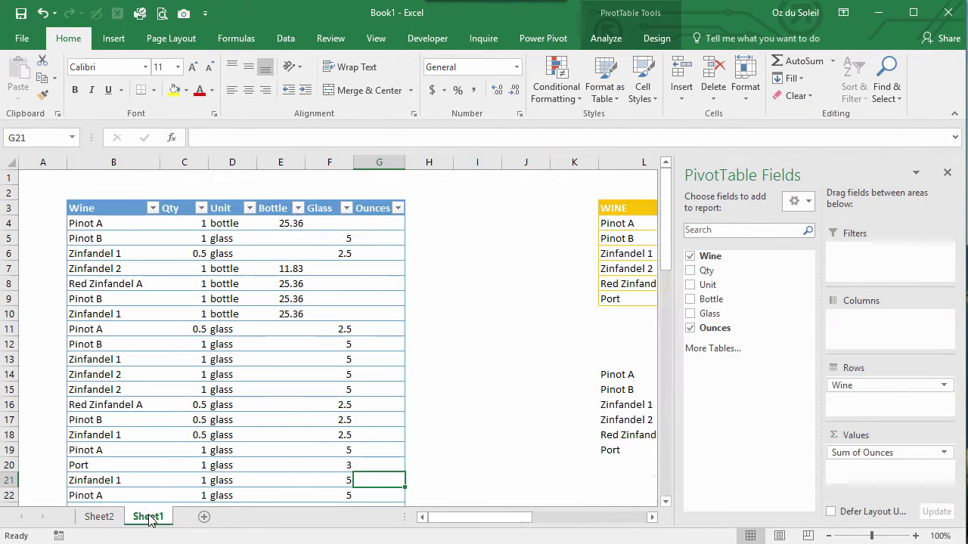
# - Fill the Ounces column with =SUM of each row's Bottle and Glass cells
pyautogui.write('=sum(')
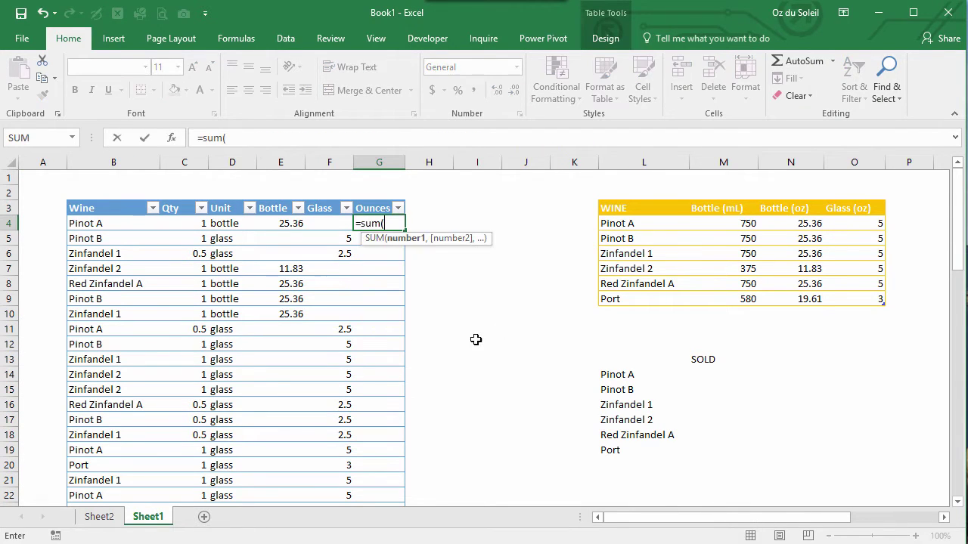
pyautogui.moveTo(276, 223); pyautogui.dragTo(321, 223)
pyautogui.press('Return')
# - Refresh the Sheet2 pivot table, widen column B for the ounce totals, and return to Sheet1
pyautogui.click(100, 516)
pyautogui.rightClick(140, 238)
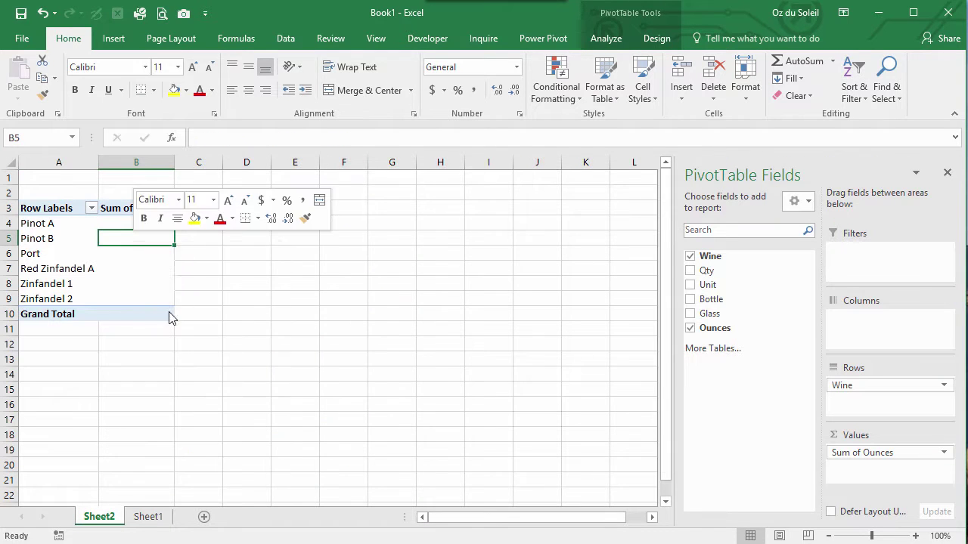
pyautogui.click(169, 315)
pyautogui.moveTo(173, 162); pyautogui.dragTo(199, 162)
pyautogui.click(189, 286)
pyautogui.click(211, 208)
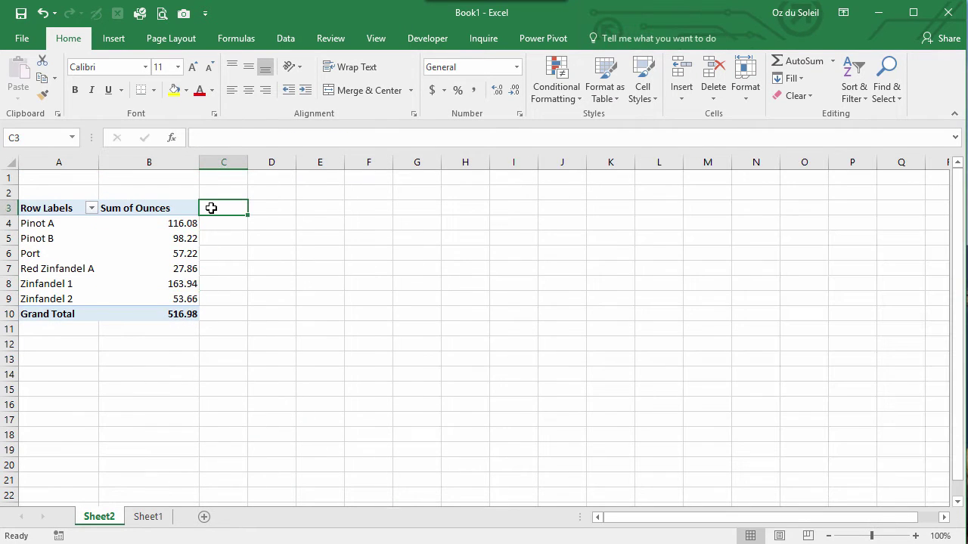
pyautogui.click(148, 516)
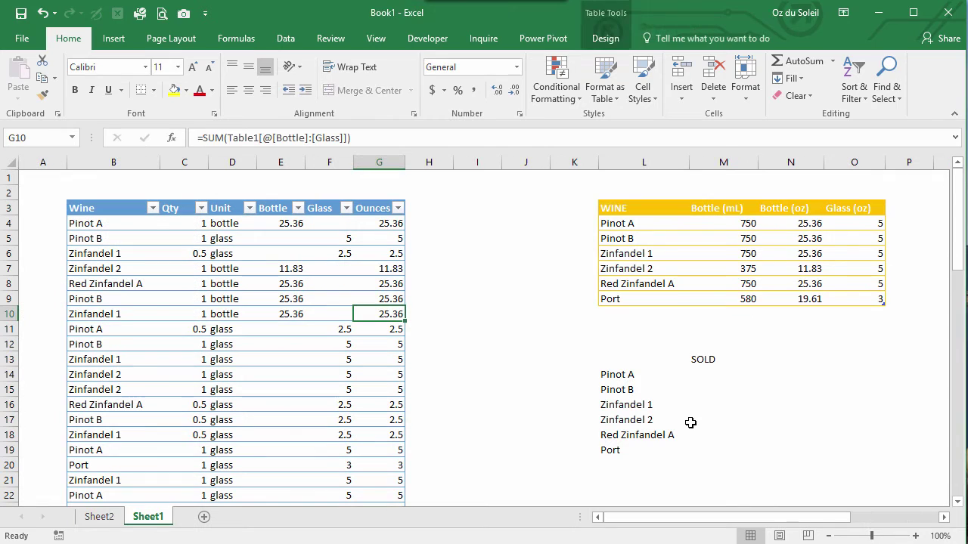
pyautogui.click(691, 373)
# - Enter the headers Wine in L13 and Ounces Sold in M13
pyautogui.click(639, 371)
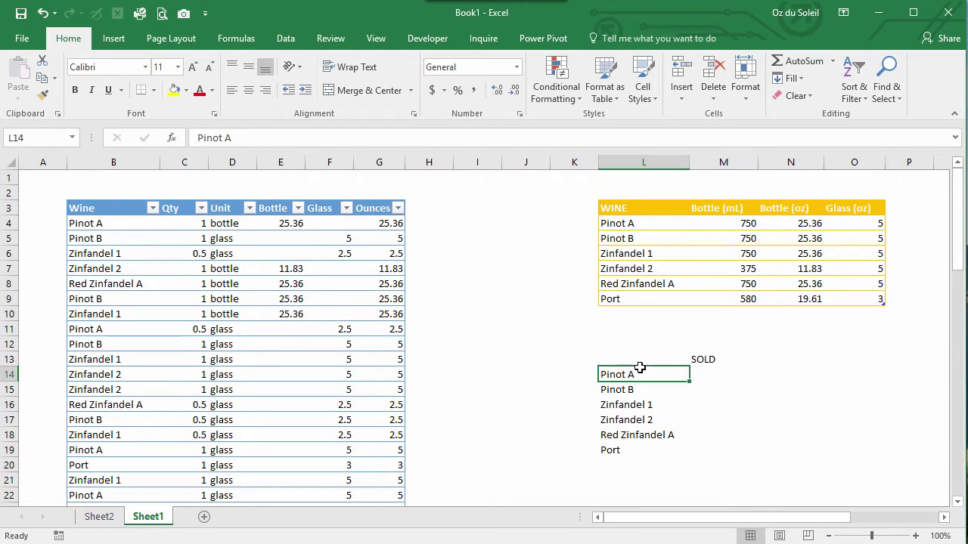
pyautogui.click(635, 358)
pyautogui.write('Wine')
pyautogui.press('Tab')
pyautogui.write('Oz')
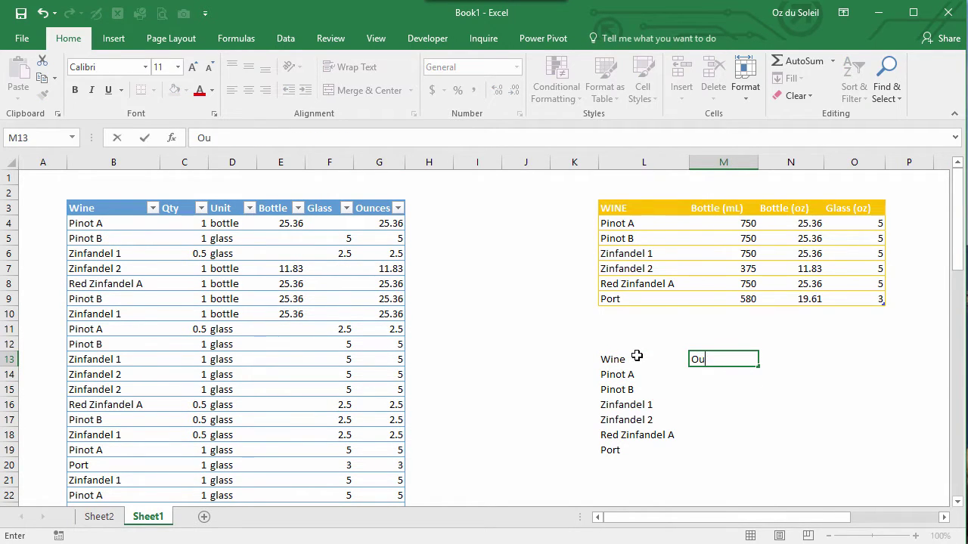
pyautogui.write('nces Sold')
# - Start a SUMIFS in M14 that sums the whole Table1 Ounces column
pyautogui.click(693, 372)
pyautogui.write('=su')
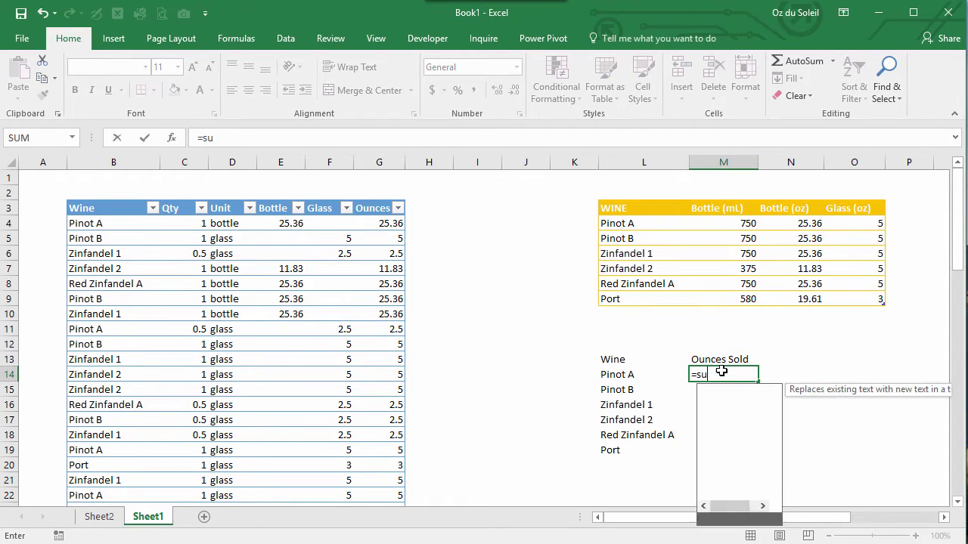
pyautogui.write('mifs(')
pyautogui.click(376, 222)
pyautogui.hotkey('ctrl', 'shift', 'Down')
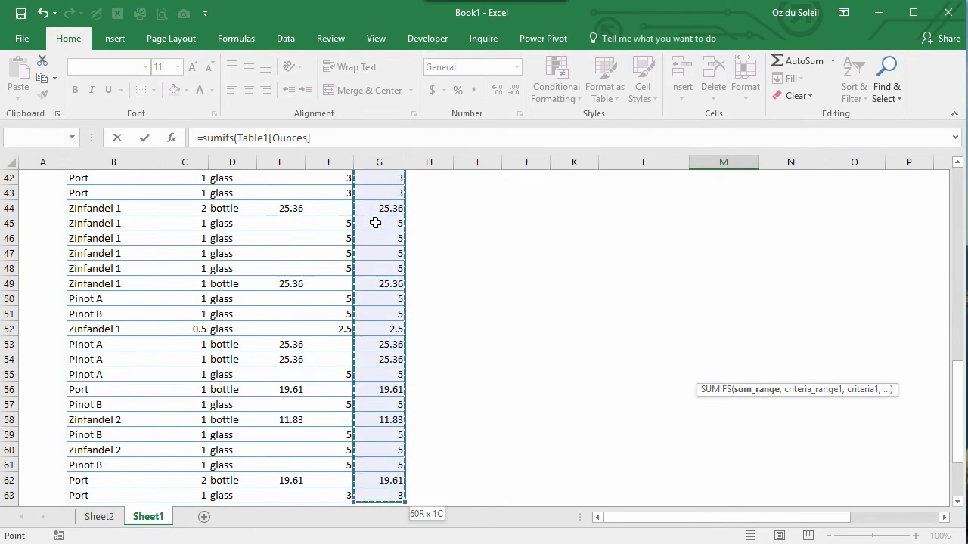
pyautogui.moveTo(957, 412); pyautogui.dragTo(957, 257)
pyautogui.write(',')
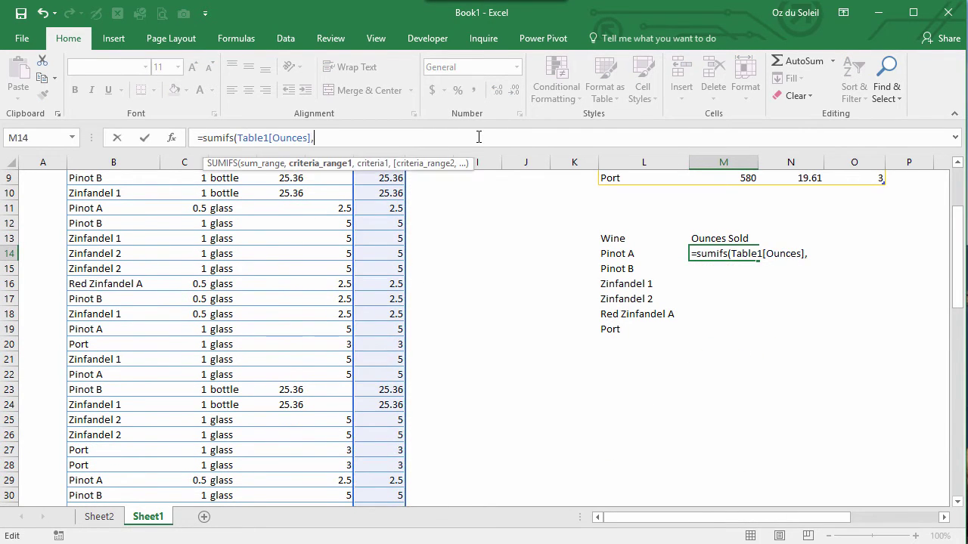
pyautogui.scroll(3, 572, 299)
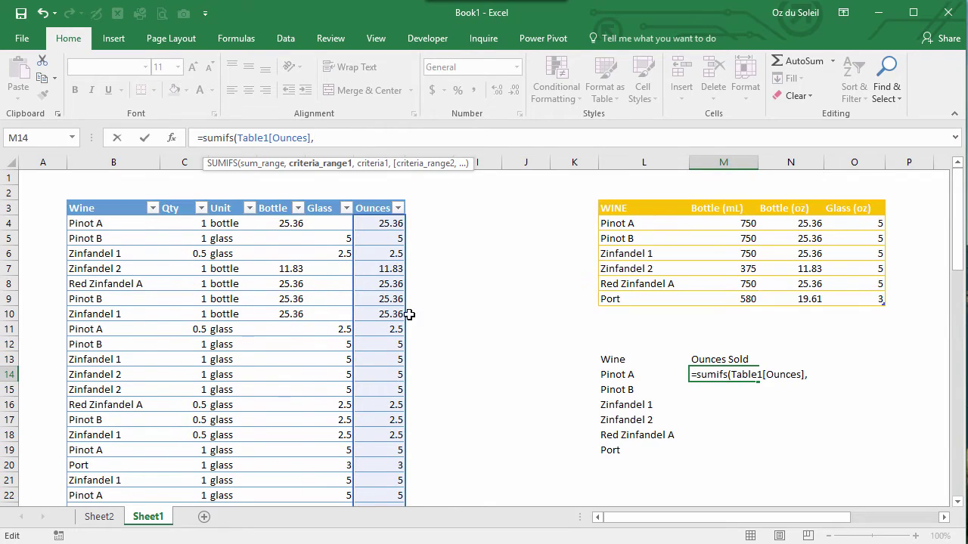
# - Finish the SUMIFS with the Wine column as criteria range and Pinot A as criterion, giving 116.08
pyautogui.click(124, 223)
pyautogui.hotkey('ctrl', 'shift', 'Down')
pyautogui.write(',')
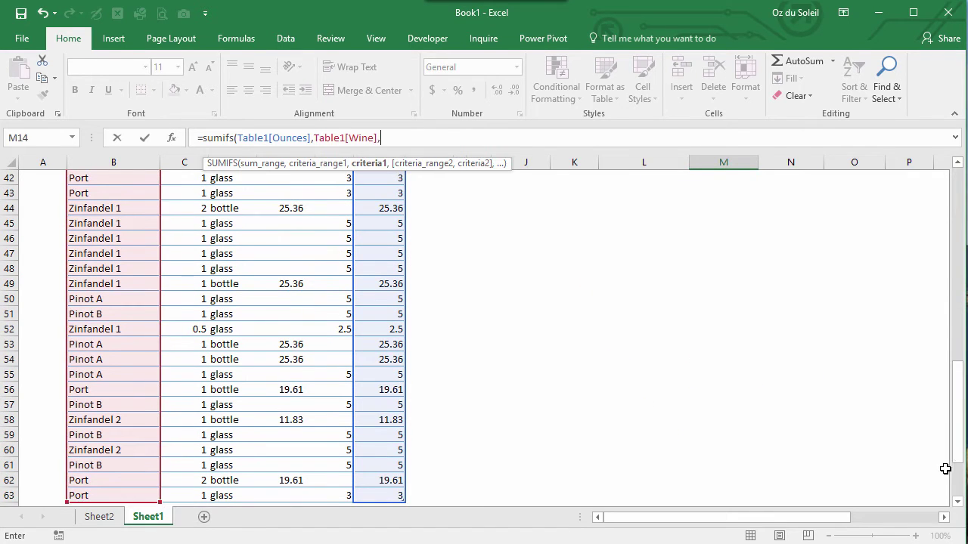
pyautogui.moveTo(954, 453); pyautogui.dragTo(954, 227)
pyautogui.click(624, 370)
pyautogui.press('Return')
pyautogui.click(700, 370)
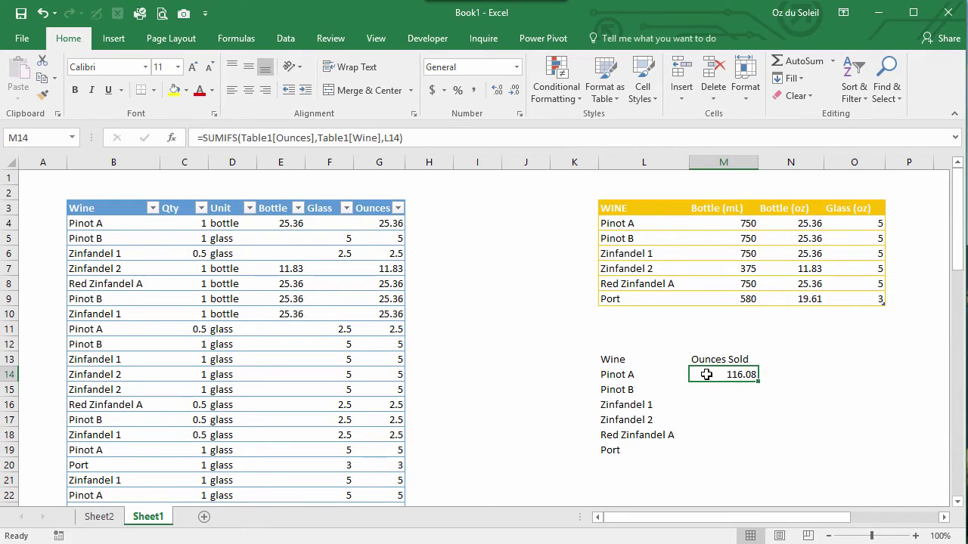
pyautogui.click(604, 96)
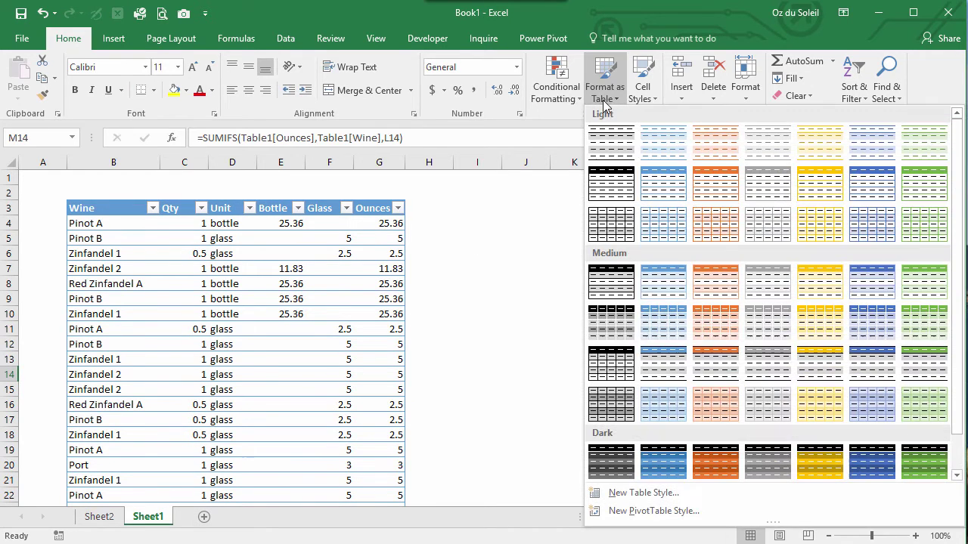
# - Apply an orange table style to the sold list and add a Bottle header in N13
pyautogui.click(715, 183)
pyautogui.click(775, 360)
pyautogui.write('Bobble')
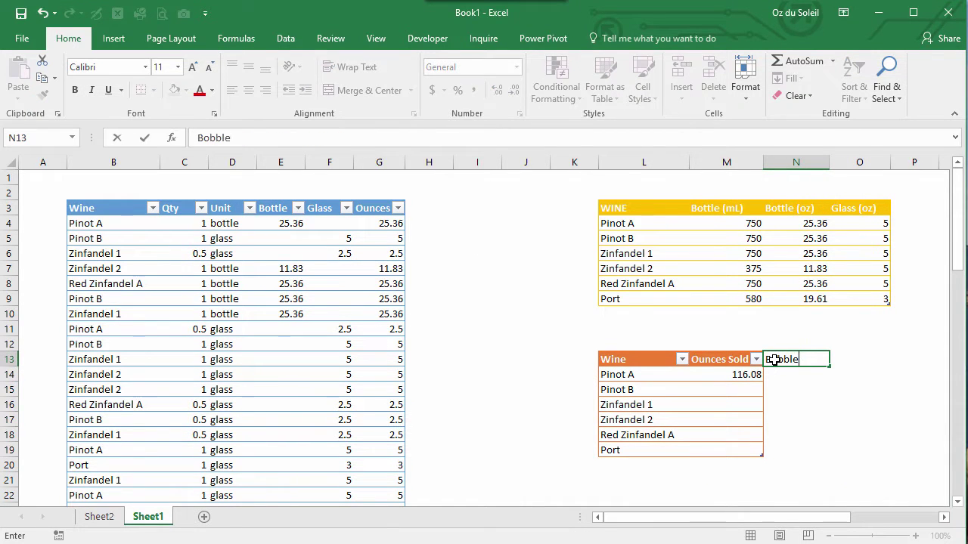
pyautogui.press('BackSpace')
pyautogui.press('BackSpace')
pyautogui.press('BackSpace')
pyautogui.write('ttle')
pyautogui.press('Return')
# - Build the N14 formula with Ounces Sold and VLOOKUP(Wine, Table2 WINE:Bottle (oz), 3, FALSE)
pyautogui.write('=')
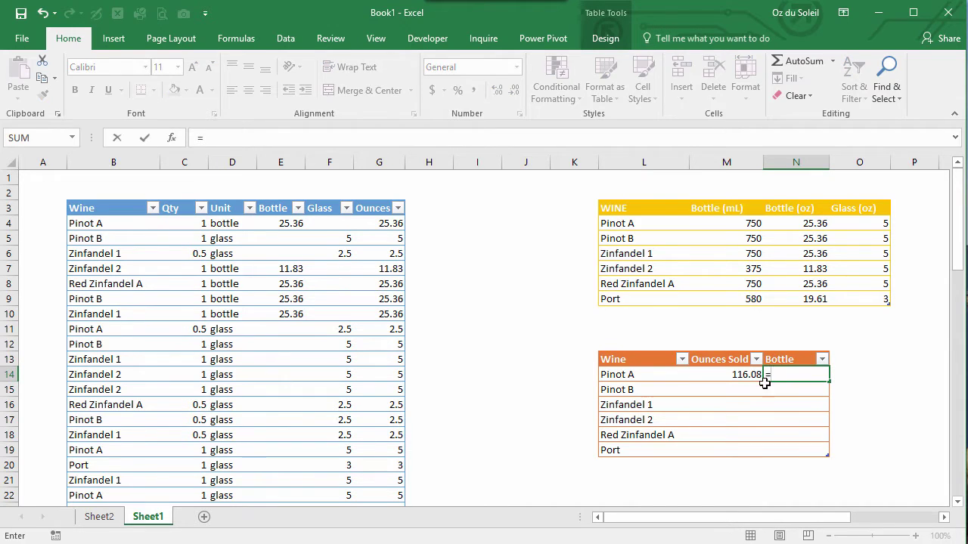
pyautogui.click(723, 374)
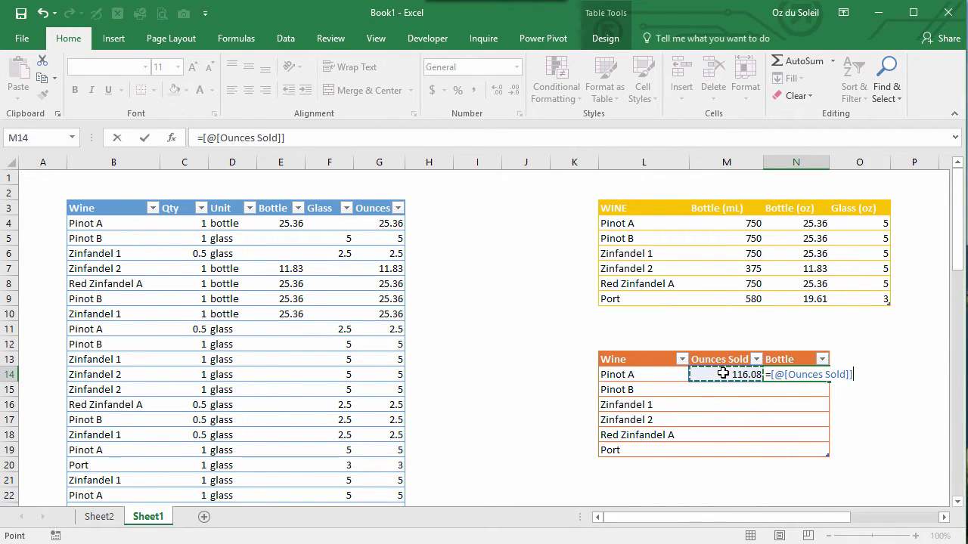
pyautogui.write(',')
pyautogui.write('vlookup(')
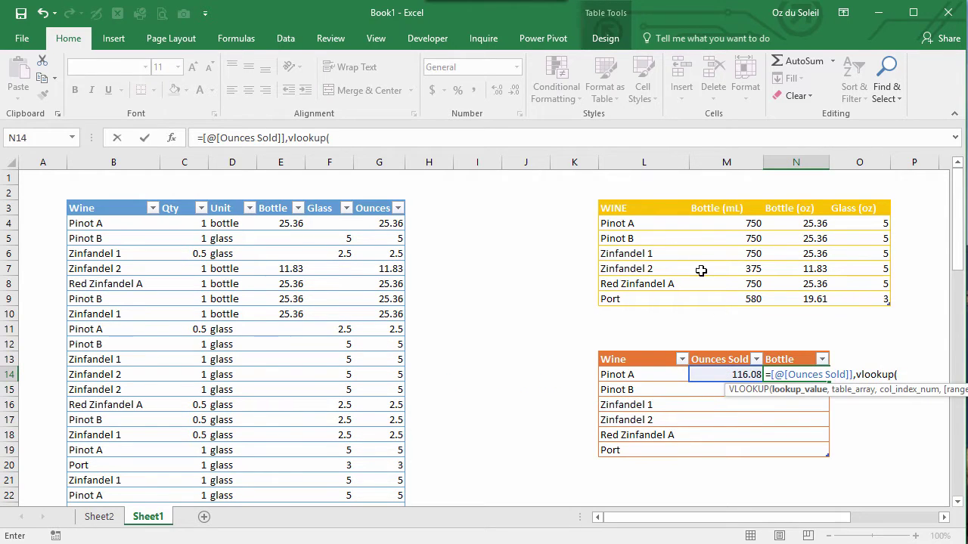
pyautogui.click(634, 376)
pyautogui.write(',')
pyautogui.moveTo(655, 224); pyautogui.dragTo(651, 298)
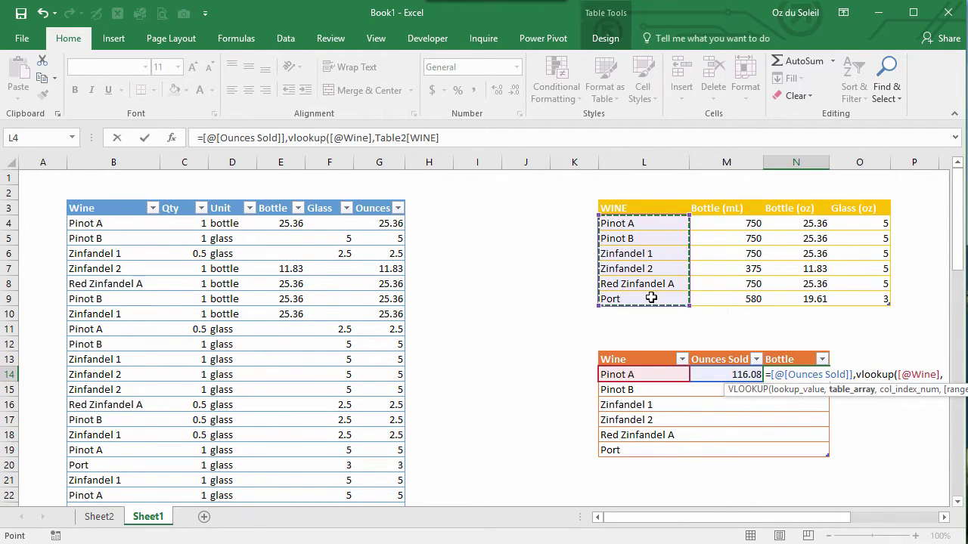
pyautogui.write(',')
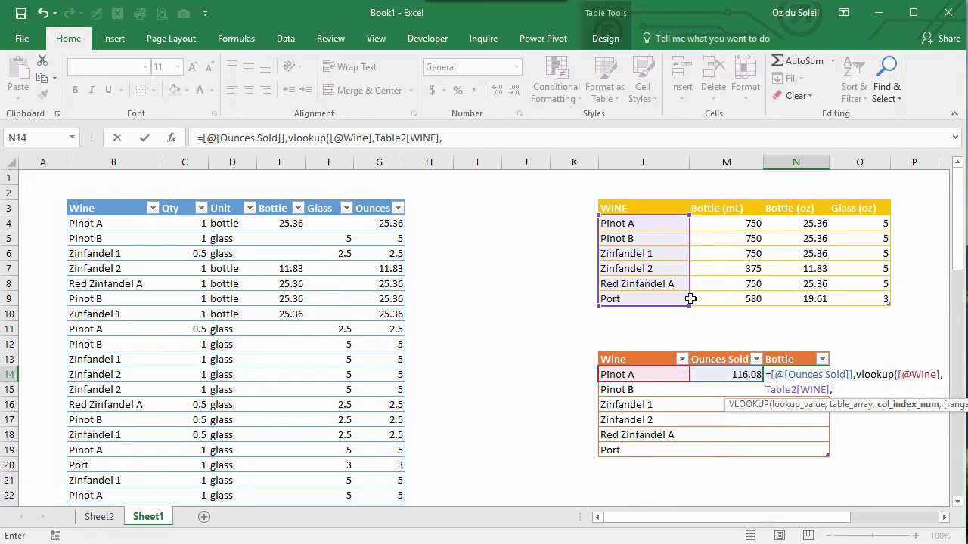
pyautogui.press('BackSpace')
pyautogui.press('BackSpace')
pyautogui.press('BackSpace')
pyautogui.press('BackSpace')
pyautogui.press('BackSpace')
pyautogui.press('BackSpace')
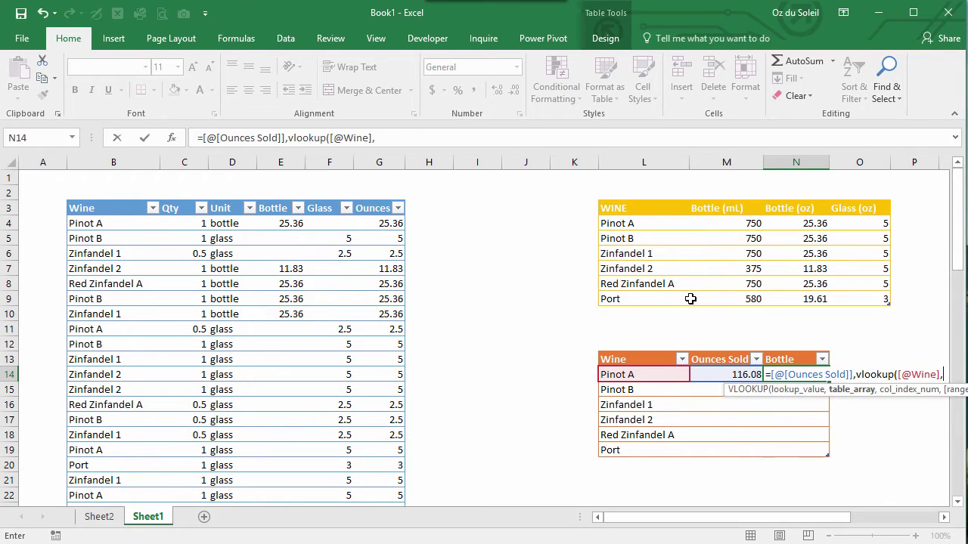
pyautogui.moveTo(670, 223); pyautogui.dragTo(801, 299)
pyautogui.write(',')
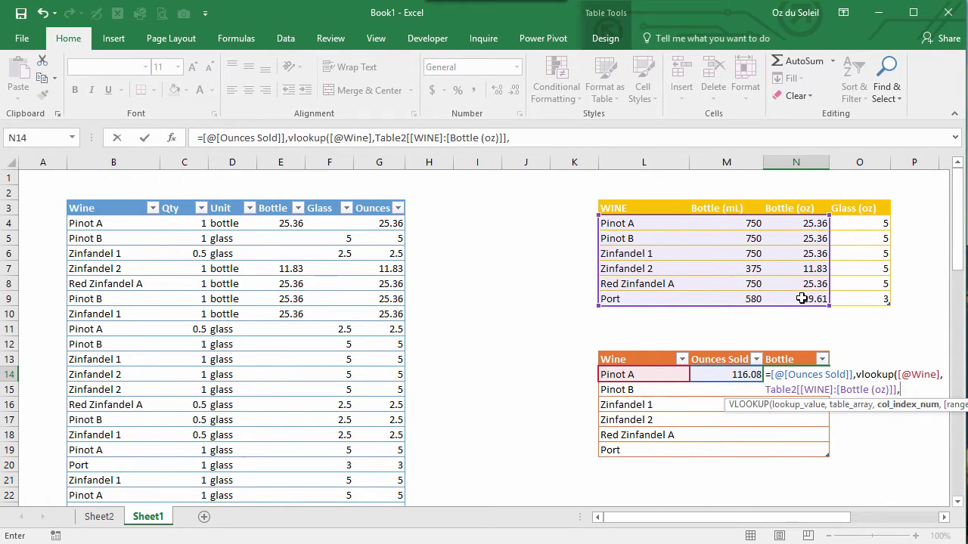
pyautogui.write('3,false)')
pyautogui.press('Return')
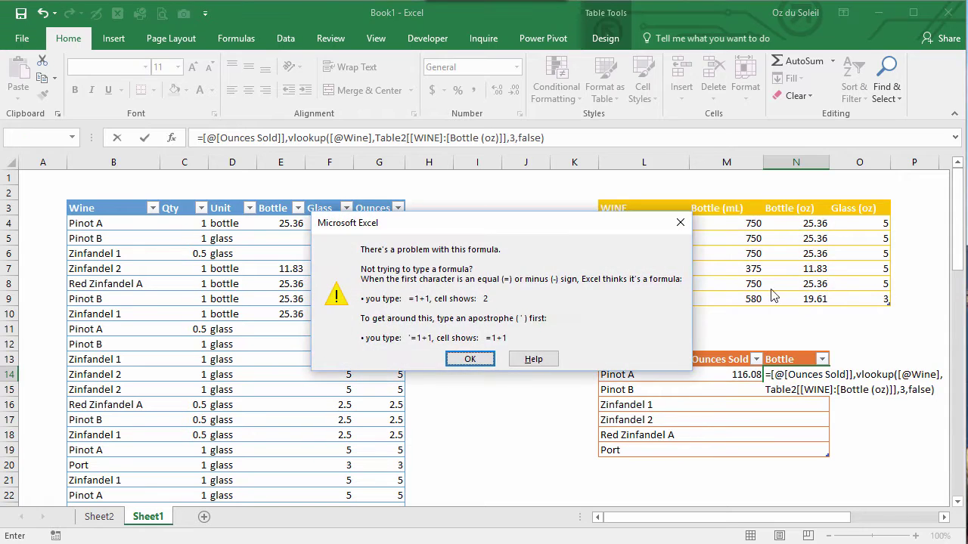
# - Fix the formula error by dividing Ounces Sold by the VLOOKUP, giving 4.577287066 for Pinot A
pyautogui.click(533, 359)
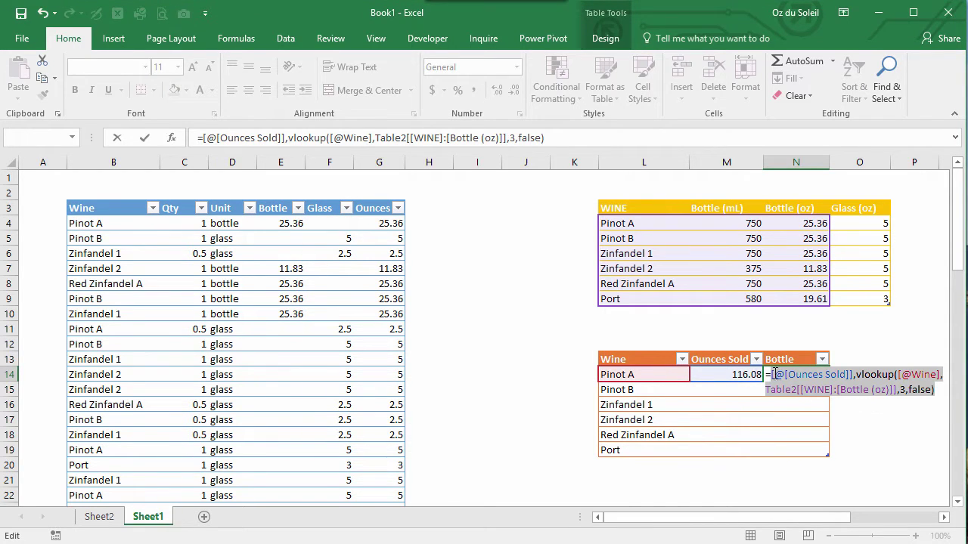
pyautogui.click(855, 375)
pyautogui.press('BackSpace')
pyautogui.write('/')
pyautogui.press('Return')
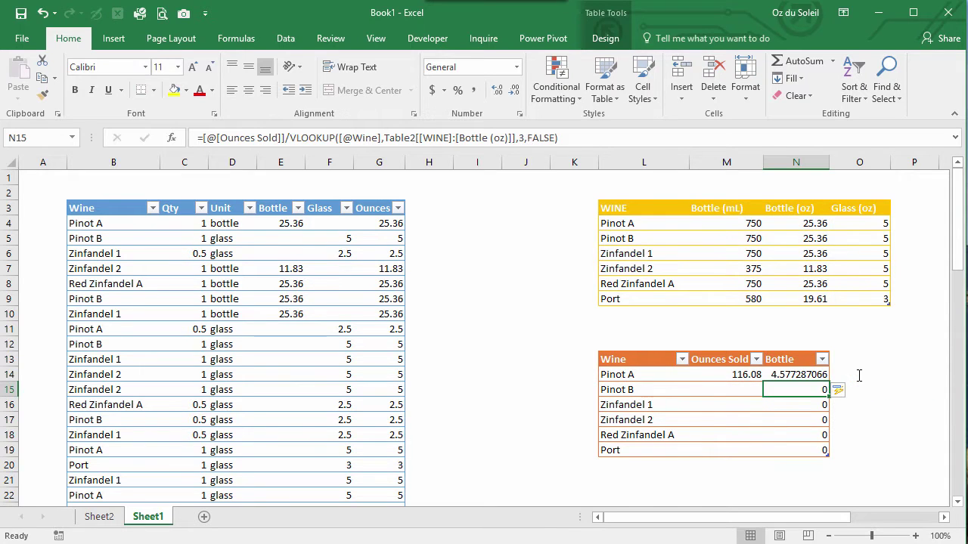
pyautogui.press('Up')
pyautogui.click(713, 374)
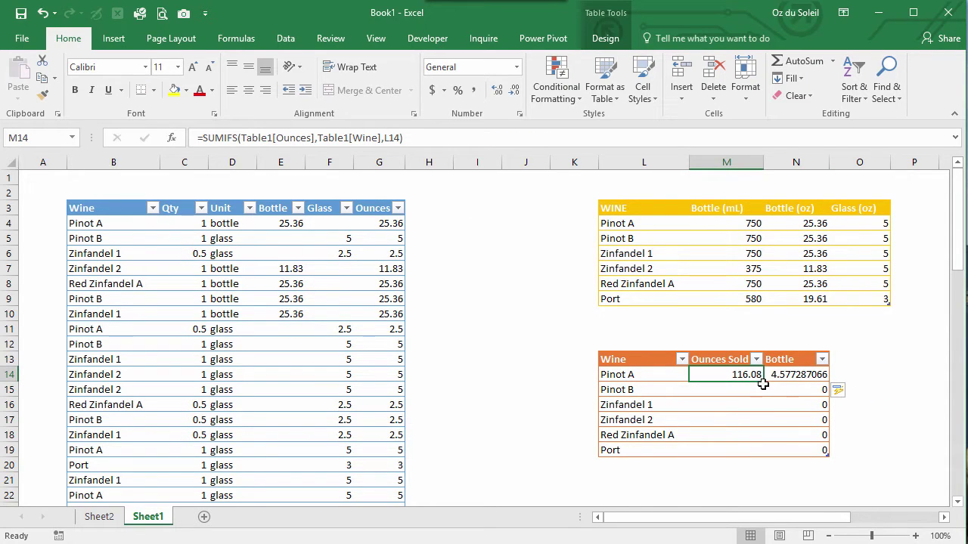
# - Fill the formulas down for all wines and reduce the Bottle values to one decimal
pyautogui.doubleClick(763, 384)
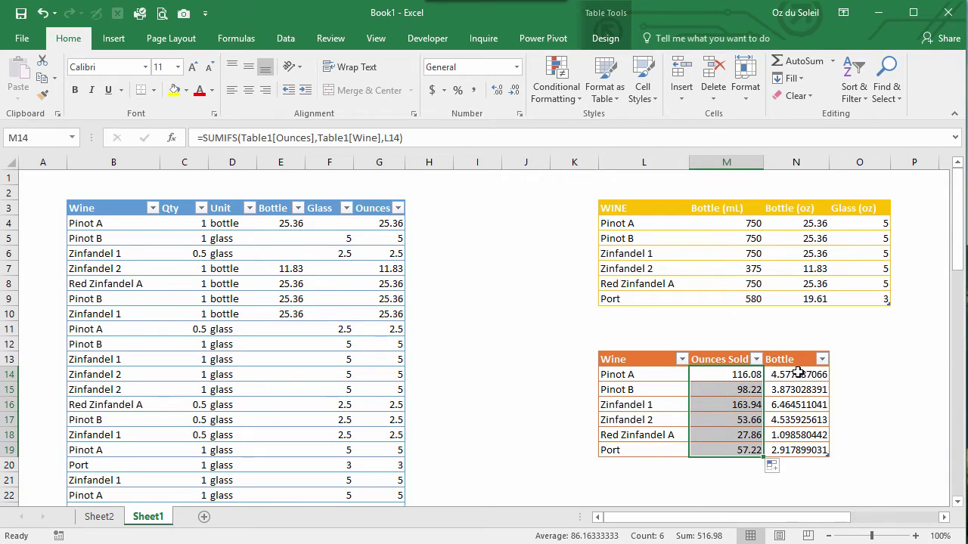
pyautogui.moveTo(798, 372); pyautogui.dragTo(798, 450)
pyautogui.click(518, 94)
pyautogui.click(518, 94)
pyautogui.click(519, 94)
pyautogui.click(518, 94)
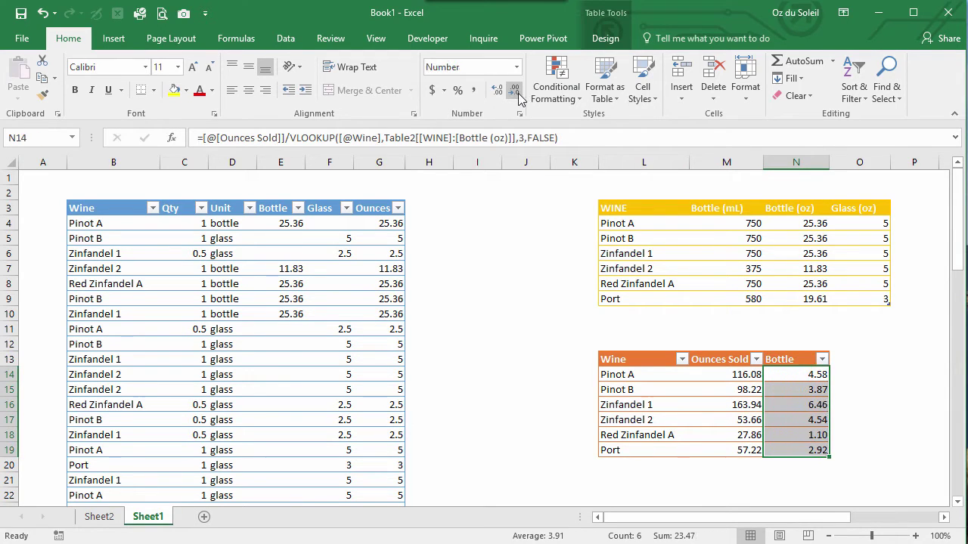
pyautogui.click(726, 483)
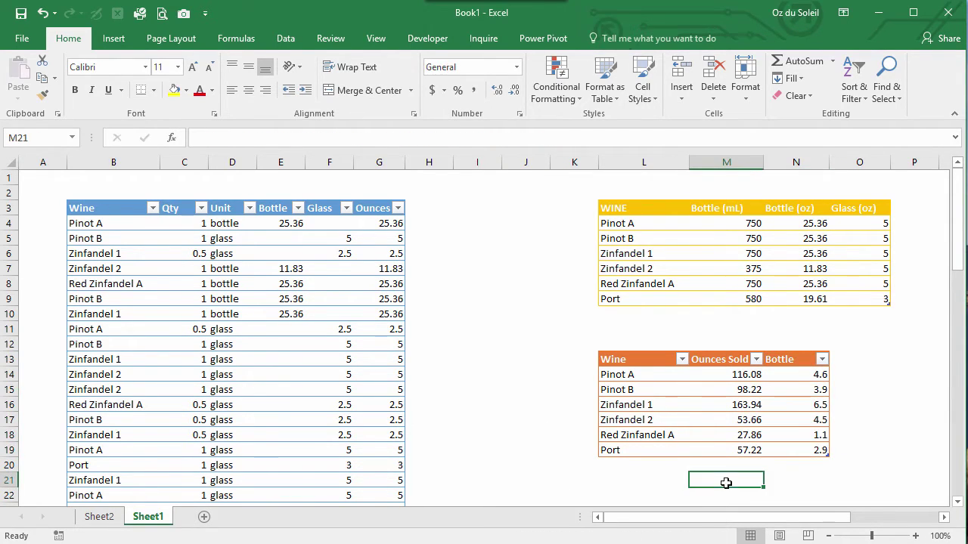
pyautogui.click(549, 406)
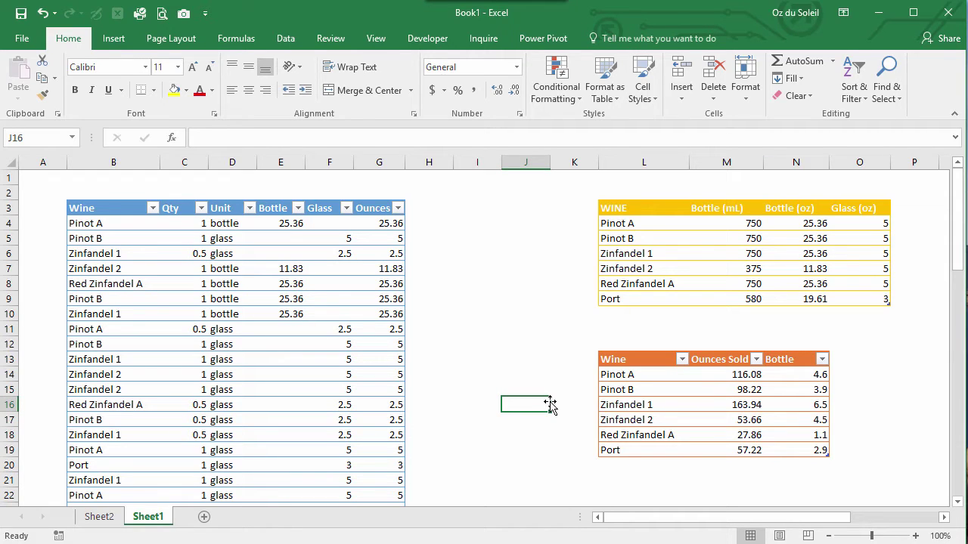
# - View the Sheet2 pivot table, then come back to Sheet1
pyautogui.click(87, 517)
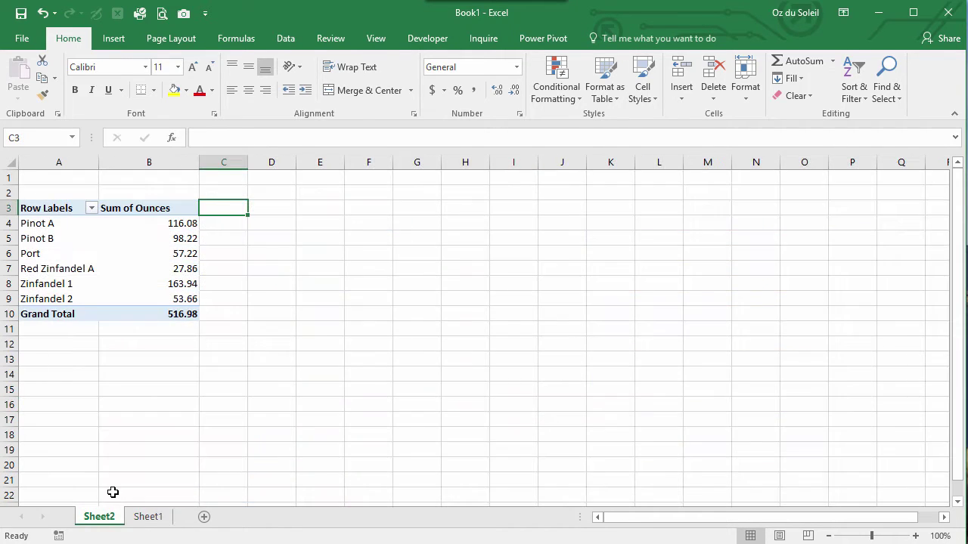
pyautogui.click(149, 517)
pyautogui.click(99, 517)
pyautogui.click(148, 517)
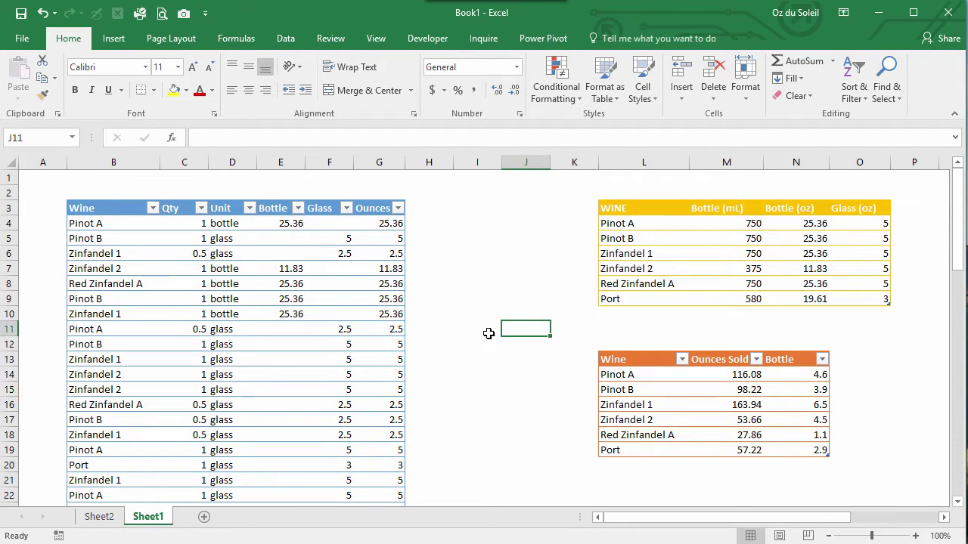
# - Insert cells at I11:P13, shifting the ounces-sold table down
pyautogui.moveTo(486, 333); pyautogui.dragTo(935, 363)
pyautogui.rightClick(934, 363)
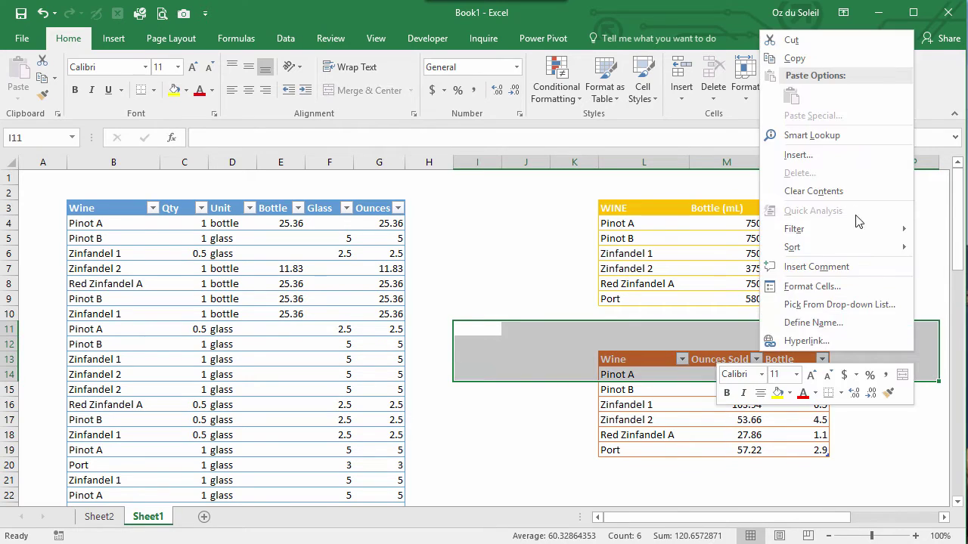
pyautogui.click(799, 153)
pyautogui.click(800, 197)
pyautogui.click(631, 317)
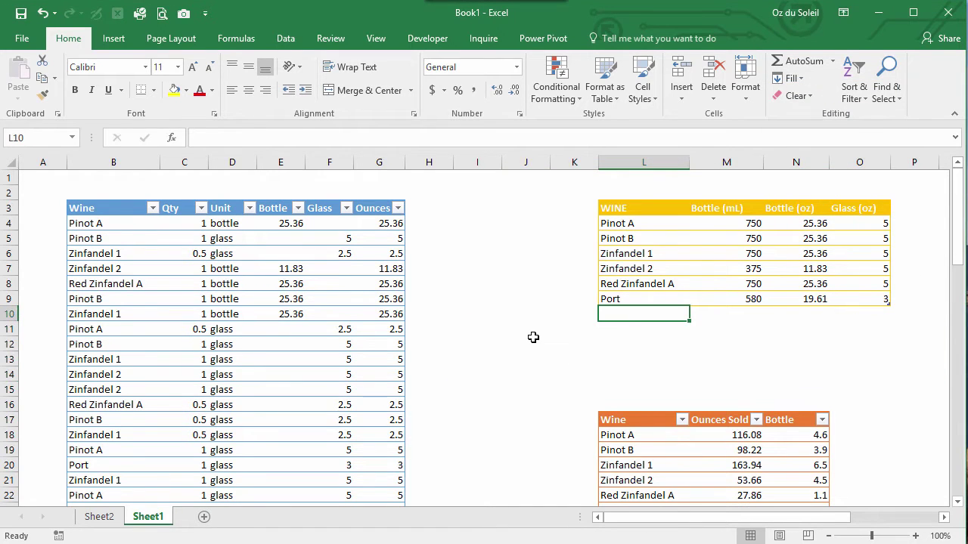
# - Add Muscat to the conversion table with 375 mL and an 11.83 oz bottle
pyautogui.write('Muscat')
pyautogui.press('Tab')
pyautogui.write('37')
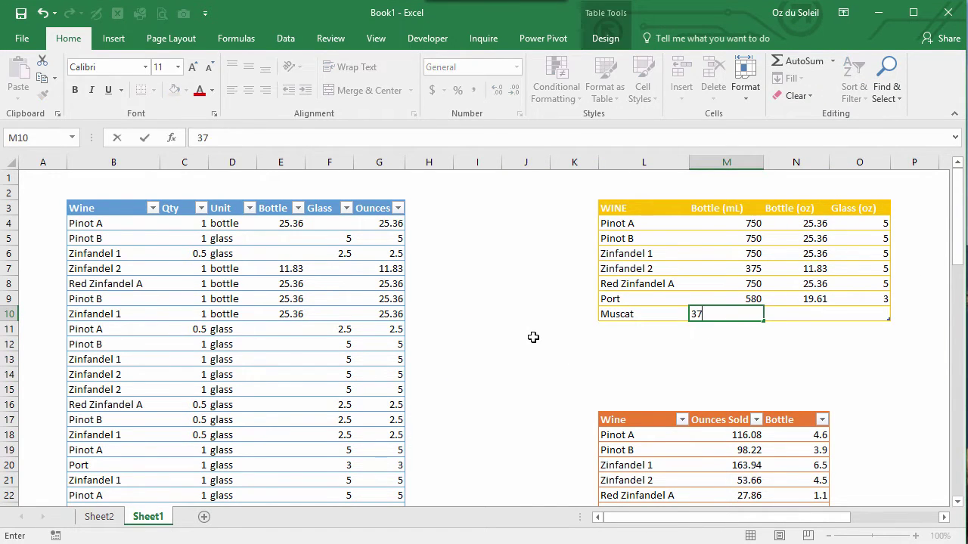
pyautogui.press('Tab')
pyautogui.press('Tab')
pyautogui.press('Left')
pyautogui.press('Up')
pyautogui.press('Down')
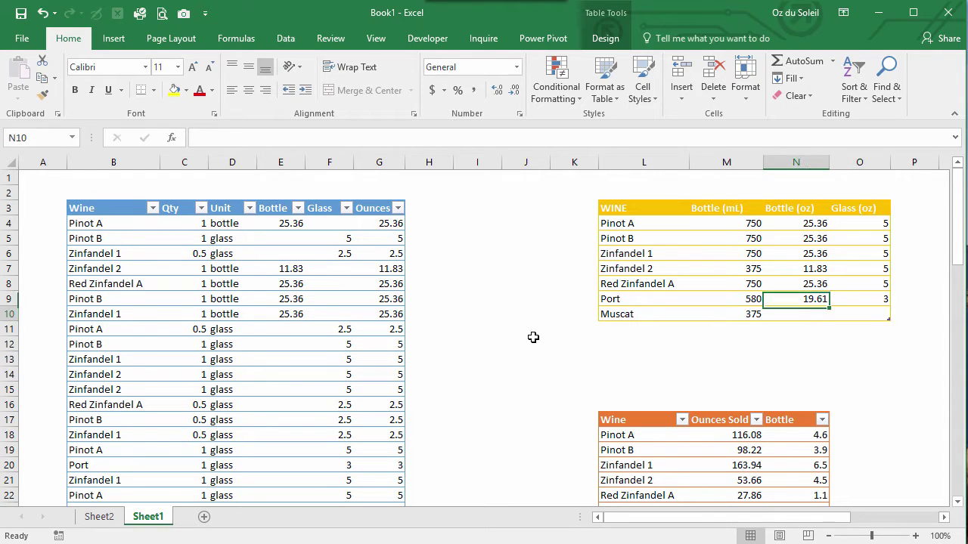
pyautogui.write('11.83')
pyautogui.press('Tab')
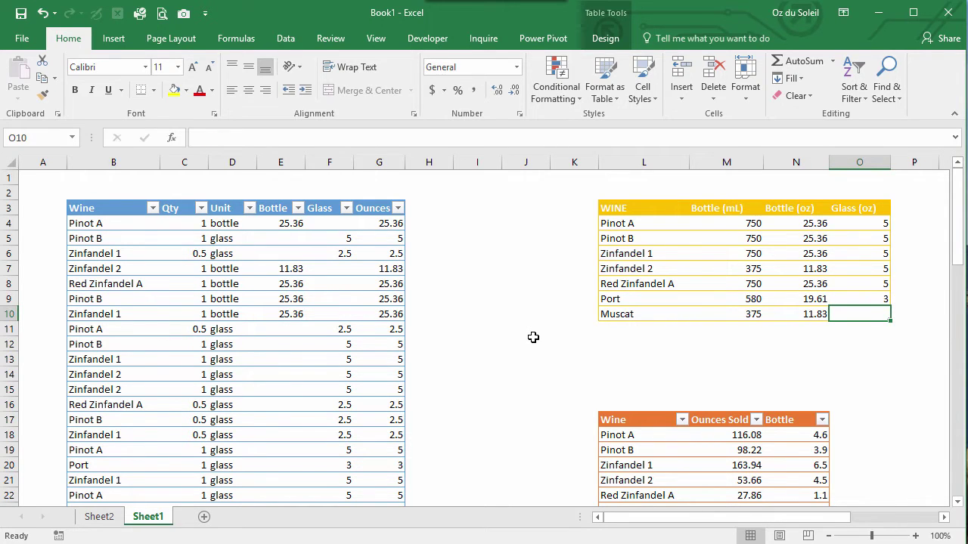
pyautogui.press('Down')
# - Add Muscat as a new row below the ounces-sold summary table
pyautogui.scroll(-6, 557, 335)
pyautogui.scroll(-11, 557, 335)
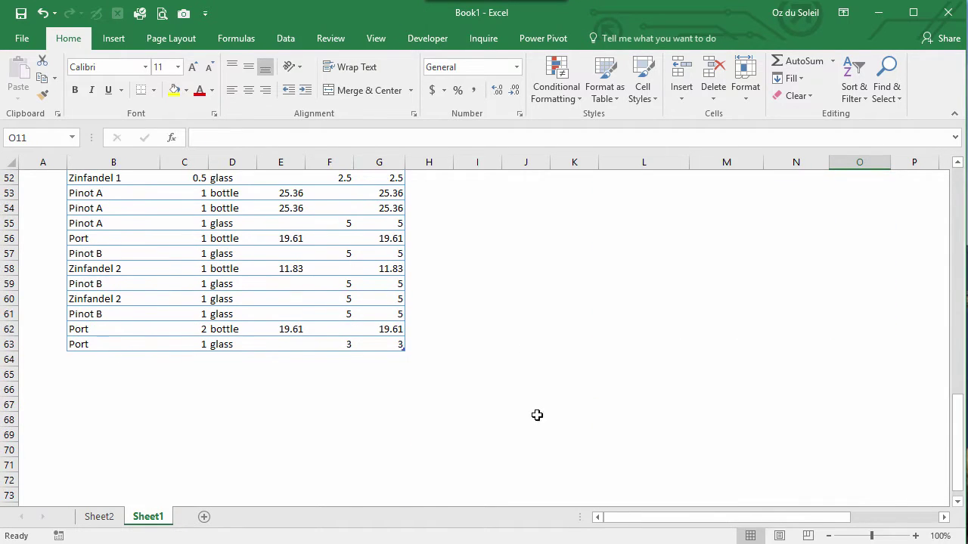
pyautogui.scroll(13, 537, 415)
pyautogui.click(612, 344)
pyautogui.write('Muscat')
pyautogui.press('Return')
pyautogui.click(496, 398)
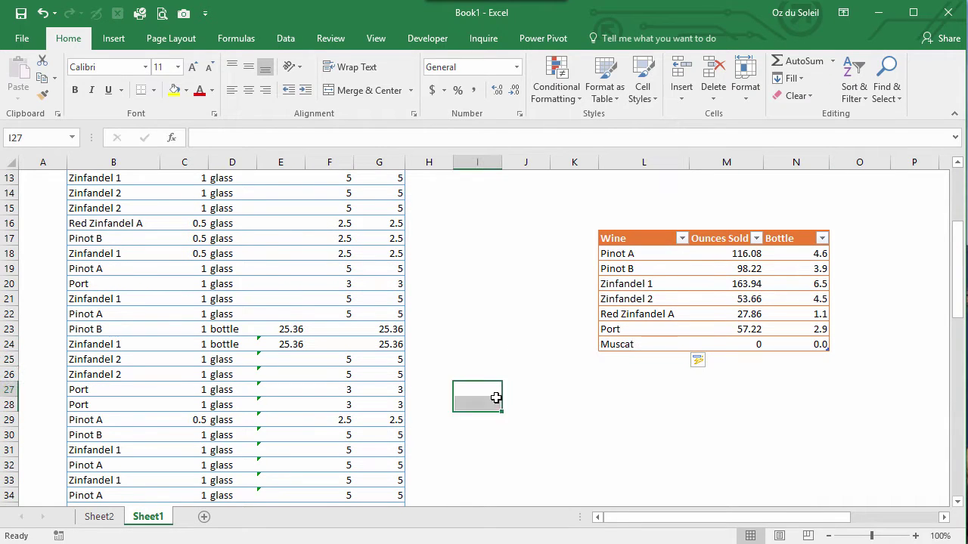
# - Inspect the transactions' Bottle formulas and their inconsistent-formula warning
pyautogui.click(287, 344)
pyautogui.press('Down')
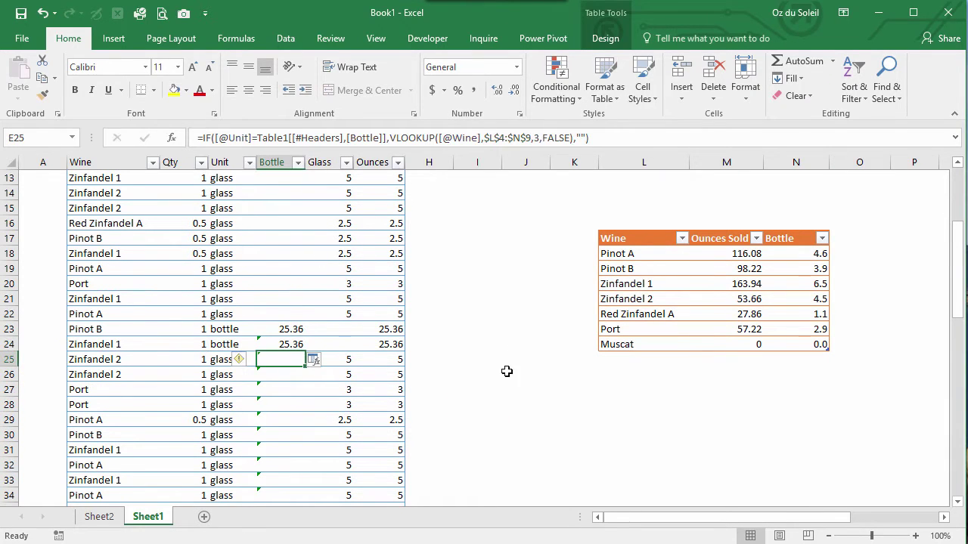
pyautogui.click(273, 344)
pyautogui.click(238, 343)
pyautogui.click(288, 314)
pyautogui.click(287, 253)
pyautogui.scroll(4, 288, 301)
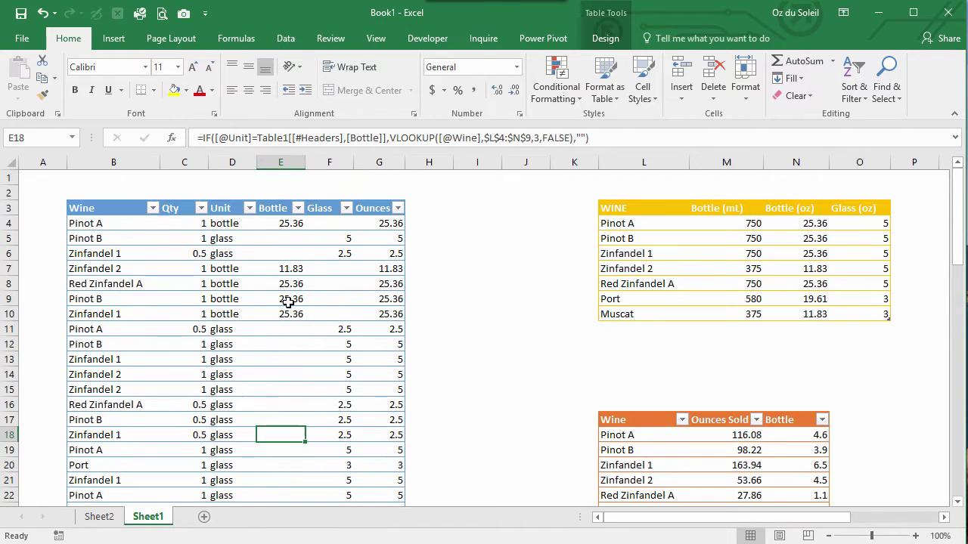
pyautogui.click(288, 302)
pyautogui.click(289, 223)
pyautogui.press('Down')
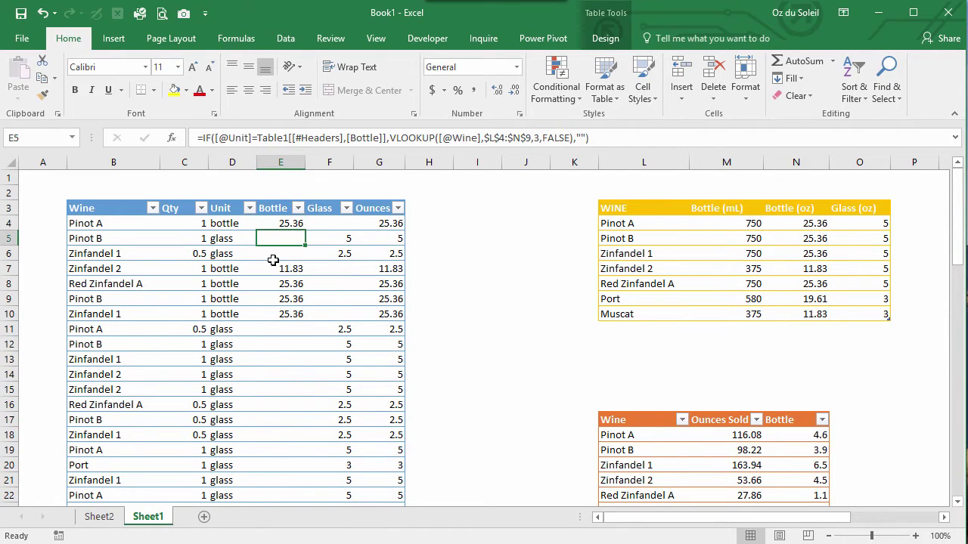
pyautogui.press('Up')
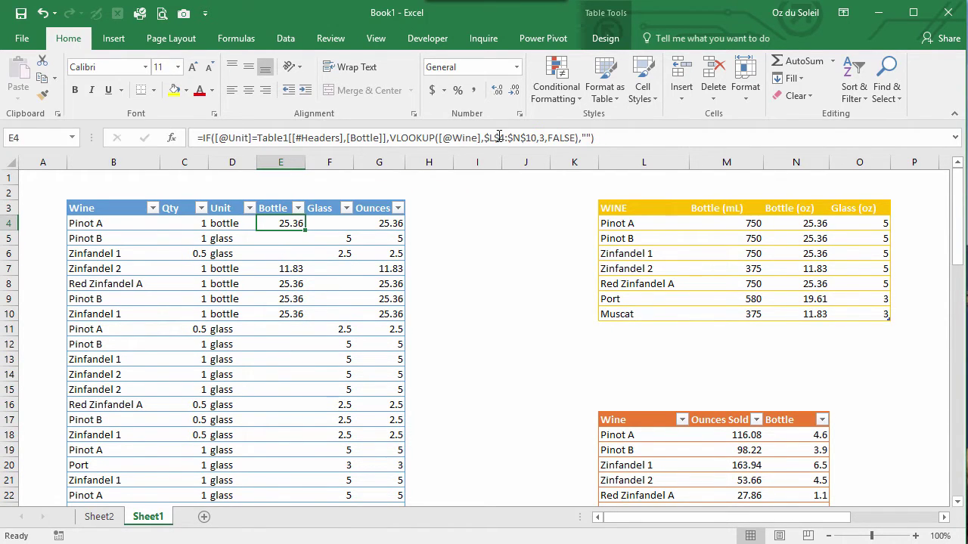
# - Change the Bottle lookup to Table2[[WINE]:[Bottle (oz)]] and overwrite all Bottle cells
pyautogui.moveTo(485, 138); pyautogui.dragTo(539, 138)
pyautogui.moveTo(605, 223); pyautogui.dragTo(786, 300)
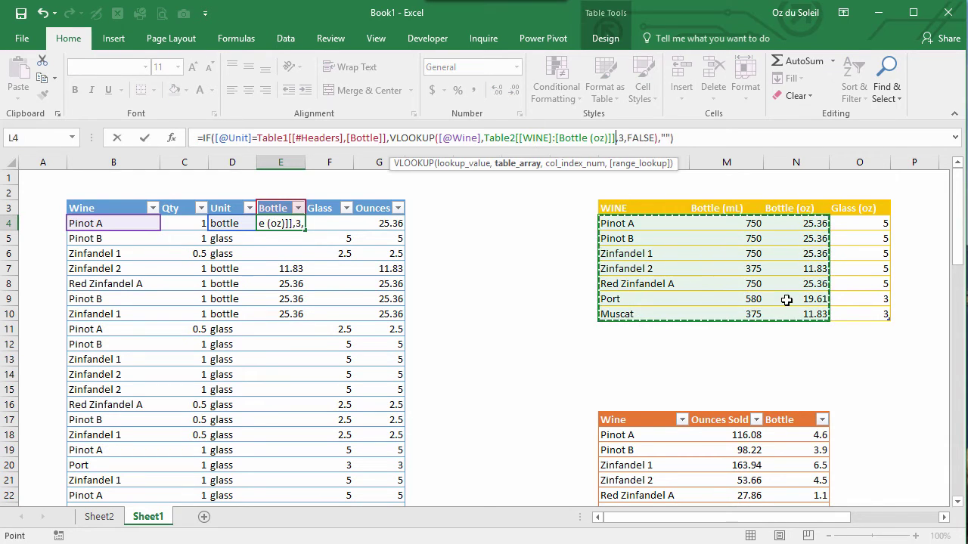
pyautogui.press('Return')
pyautogui.click(320, 237)
pyautogui.click(276, 222)
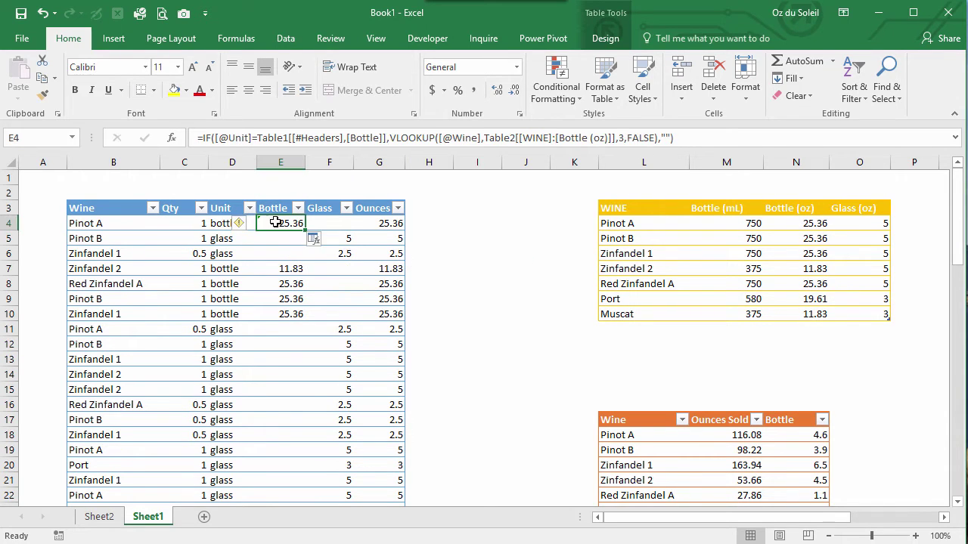
pyautogui.click(315, 239)
# - Log a Muscat transaction of 1 bottle below the transactions table
pyautogui.scroll(-9, 294, 318)
pyautogui.scroll(-9, 294, 357)
pyautogui.click(295, 358)
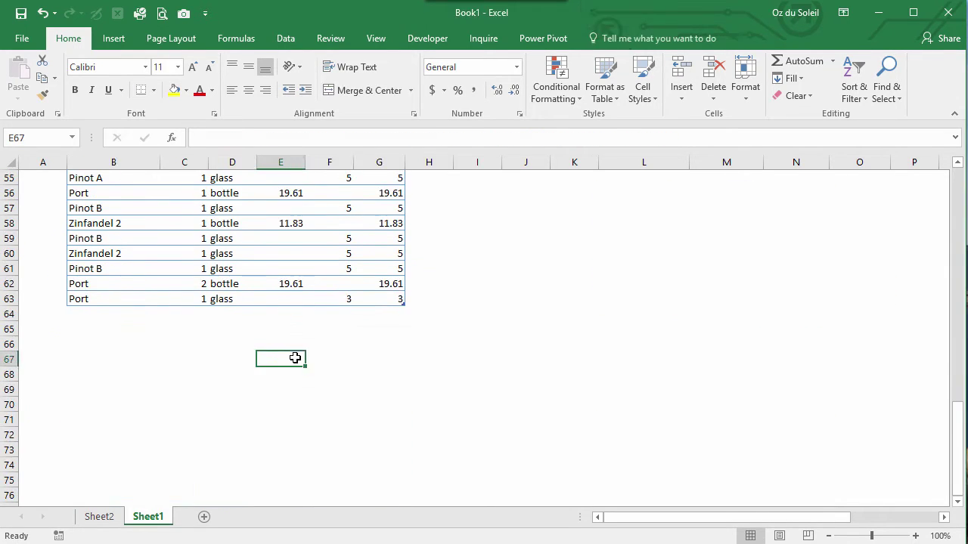
pyautogui.scroll(17, 295, 358)
pyautogui.scroll(-17, 295, 341)
pyautogui.click(152, 313)
pyautogui.write('Muscat')
pyautogui.press('Tab')
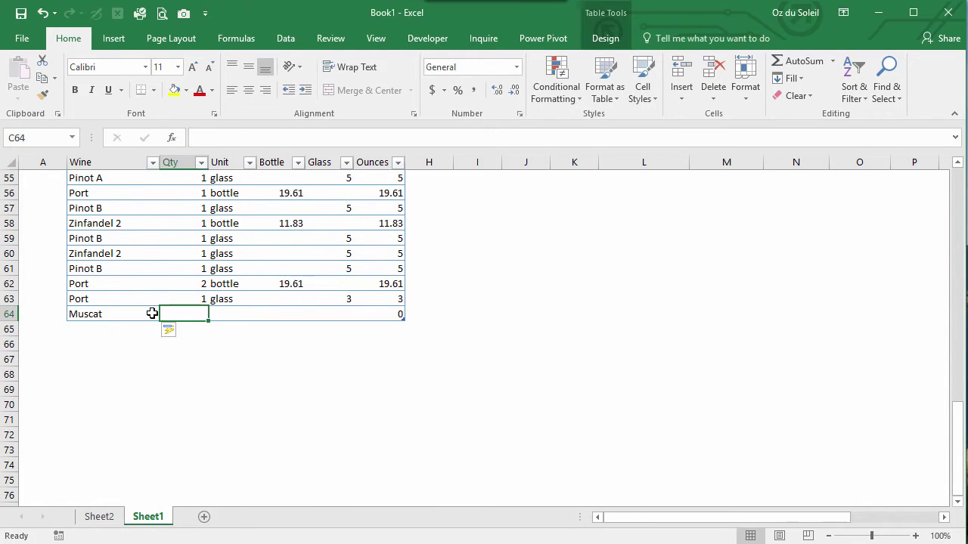
pyautogui.write('1')
pyautogui.press('Tab')
pyautogui.write('b')
pyautogui.press('Tab')
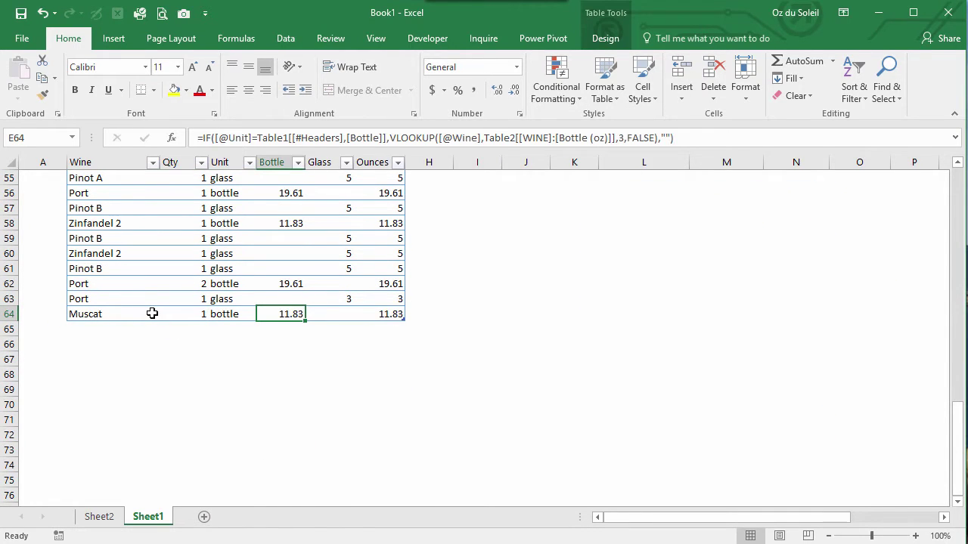
pyautogui.press('Return')
# - Log a second Muscat transaction of 2 bottles and check its Ounces total
pyautogui.write('mus')
pyautogui.press('Tab')
pyautogui.write('2')
pyautogui.press('Tab')
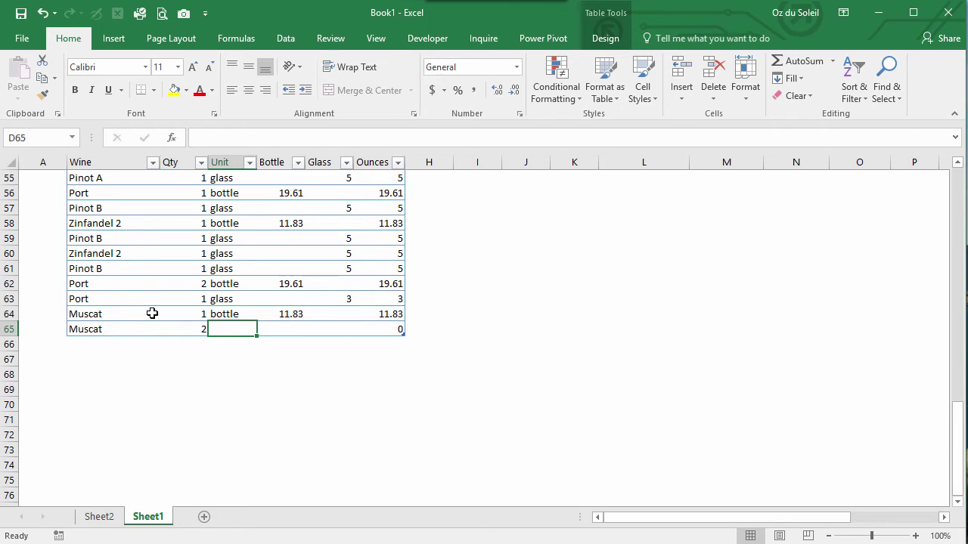
pyautogui.write('b')
pyautogui.press('Tab')
pyautogui.click(390, 328)
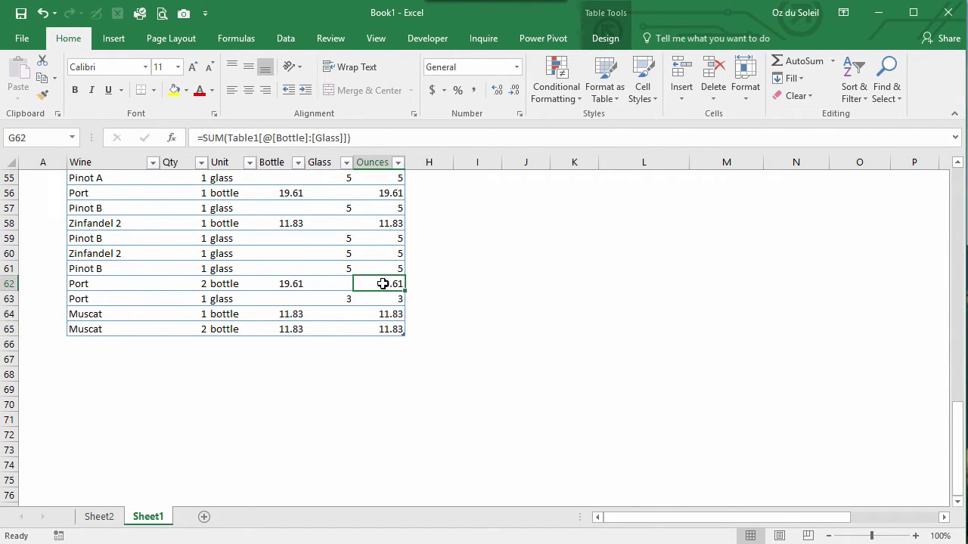
pyautogui.click(300, 226)
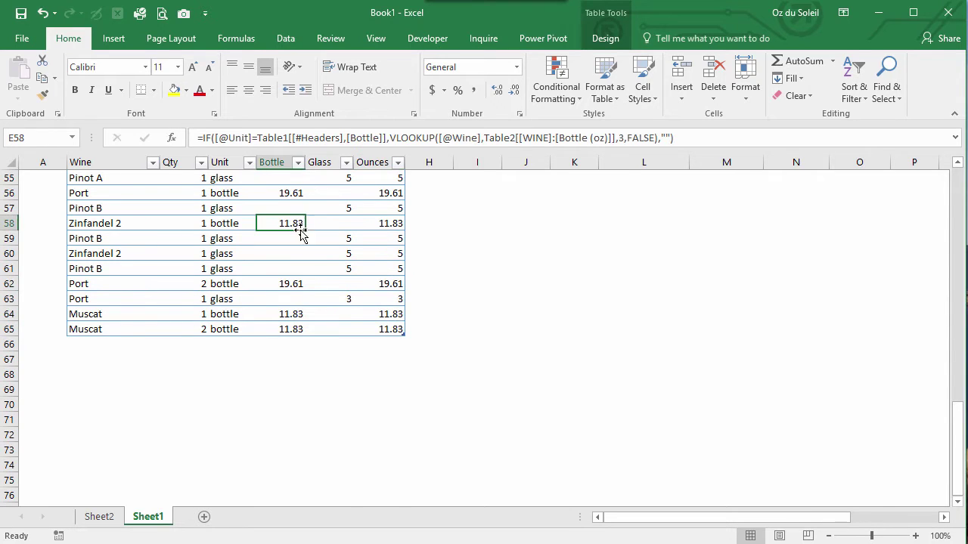
pyautogui.scroll(18, 287, 234)
pyautogui.click(393, 137)
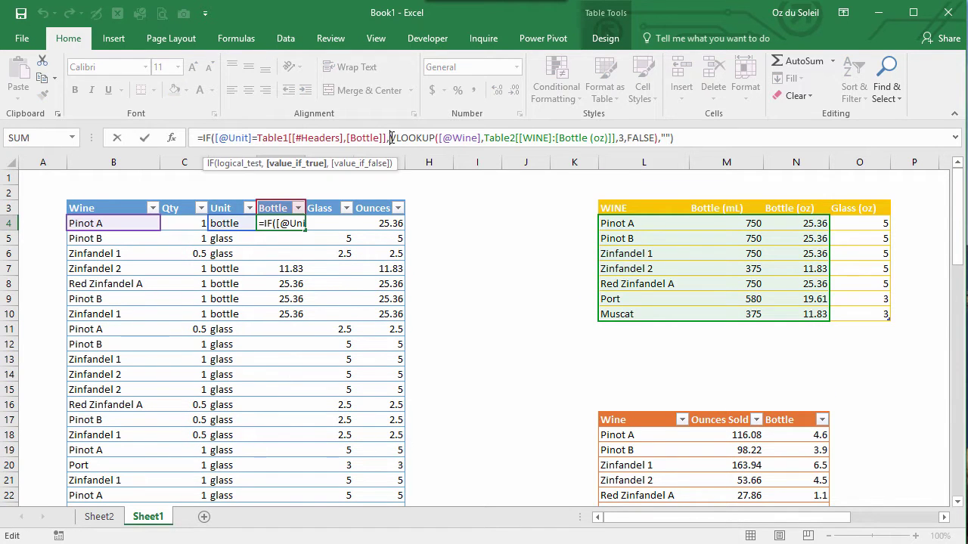
pyautogui.press('Escape')
pyautogui.scroll(-11, 375, 332)
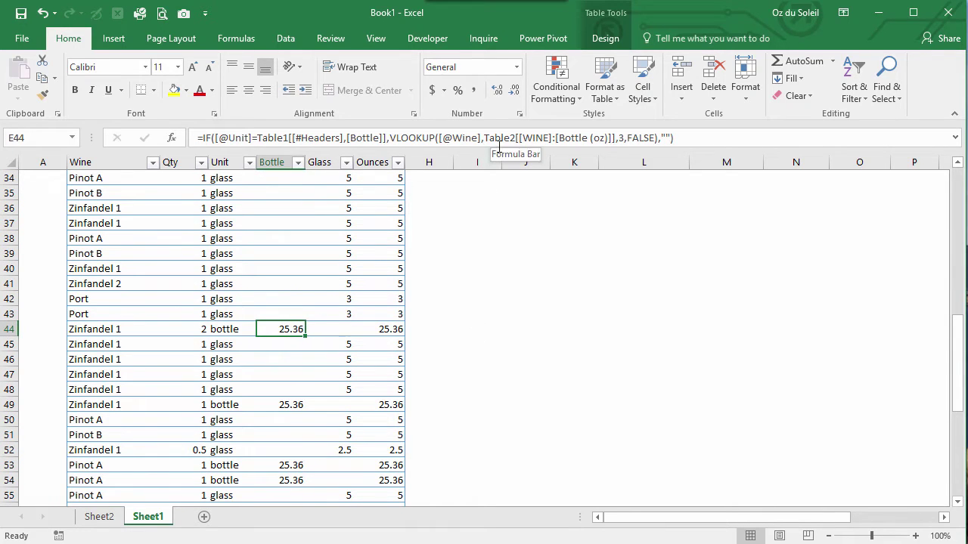
pyautogui.scroll(11, 446, 342)
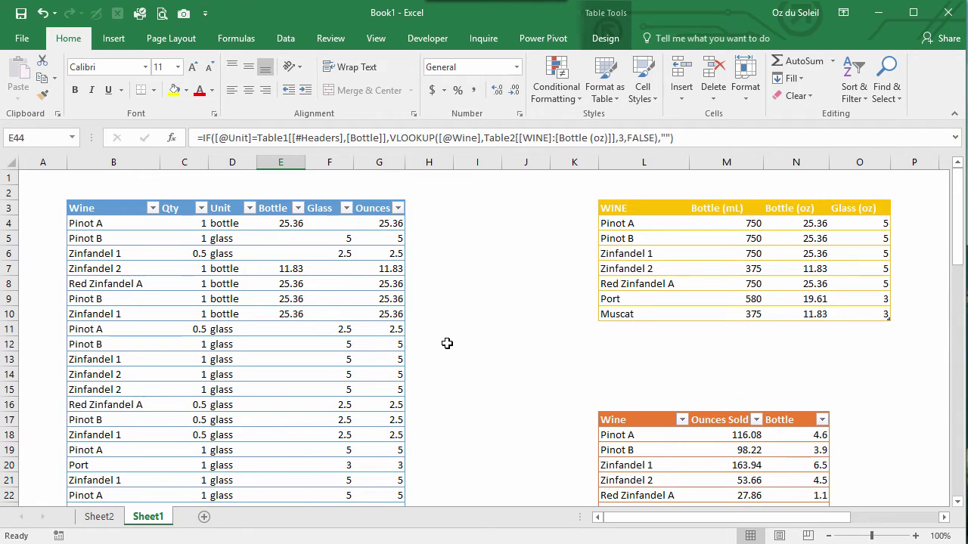
pyautogui.click(391, 138)
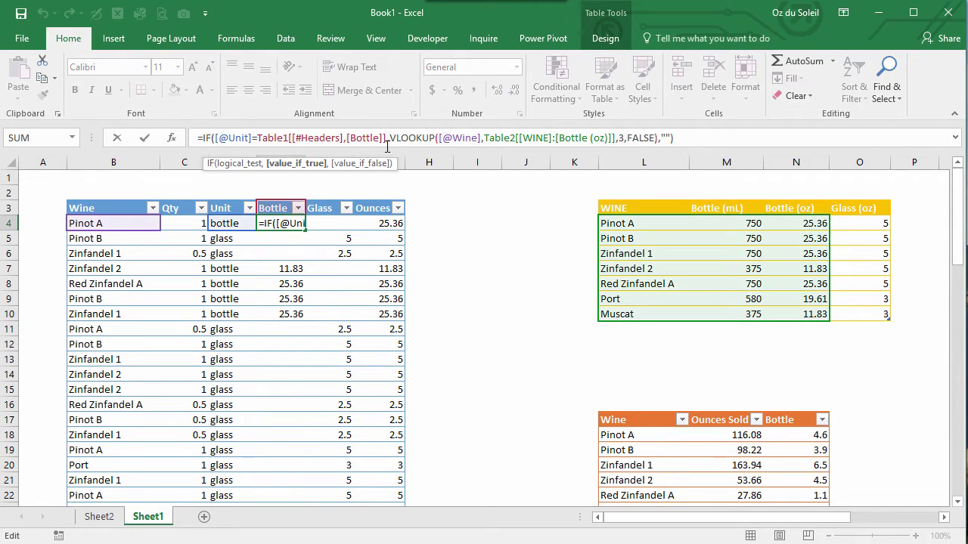
pyautogui.click(192, 223)
pyautogui.write('*')
pyautogui.press('Return')
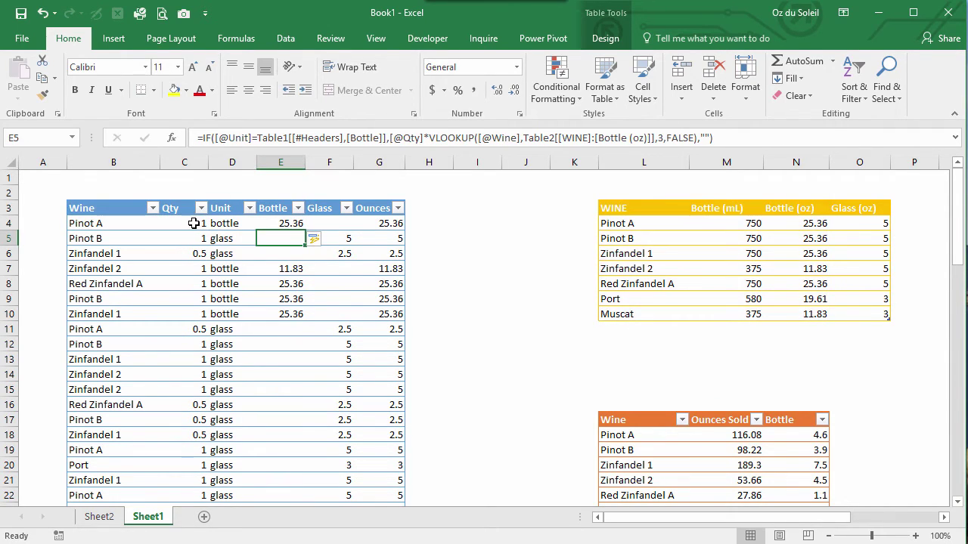
# - Check the recalculated two-bottle result in row 44 and the Glass formulas down the table
pyautogui.scroll(-4, 264, 384)
pyautogui.scroll(-5, 272, 341)
pyautogui.scroll(-2, 272, 340)
pyautogui.click(281, 329)
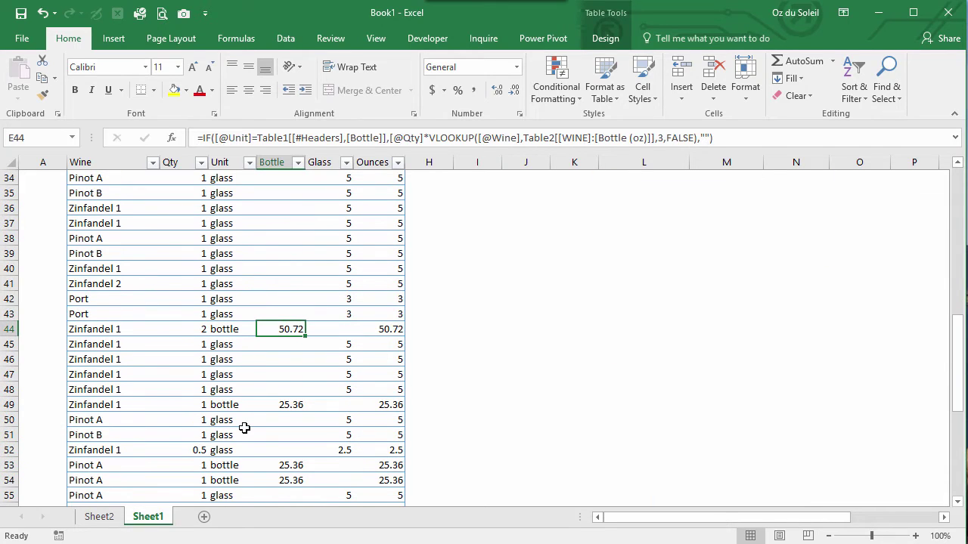
pyautogui.click(320, 405)
pyautogui.scroll(-6, 332, 397)
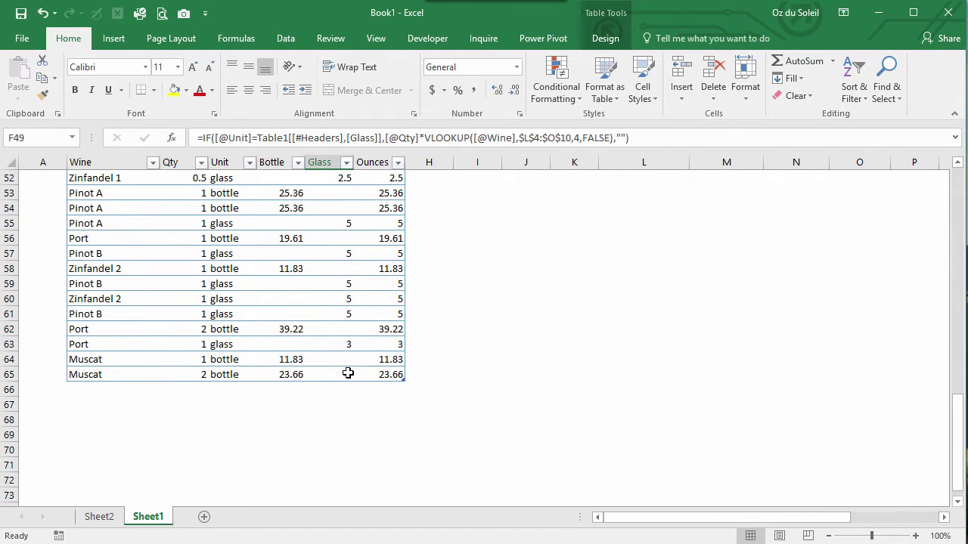
pyautogui.click(356, 344)
pyautogui.click(334, 344)
pyautogui.scroll(8, 344, 318)
pyautogui.scroll(9, 358, 287)
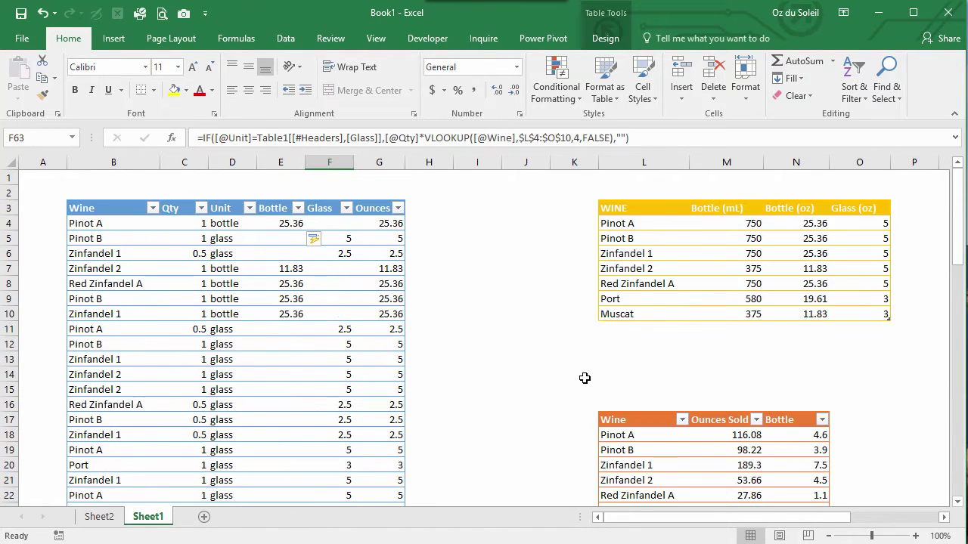
# - Insert a blank row above the tables and type TRANSACTIONS in B2
pyautogui.rightClick(9, 192)
pyautogui.click(45, 295)
pyautogui.click(80, 193)
pyautogui.write('TRANS')
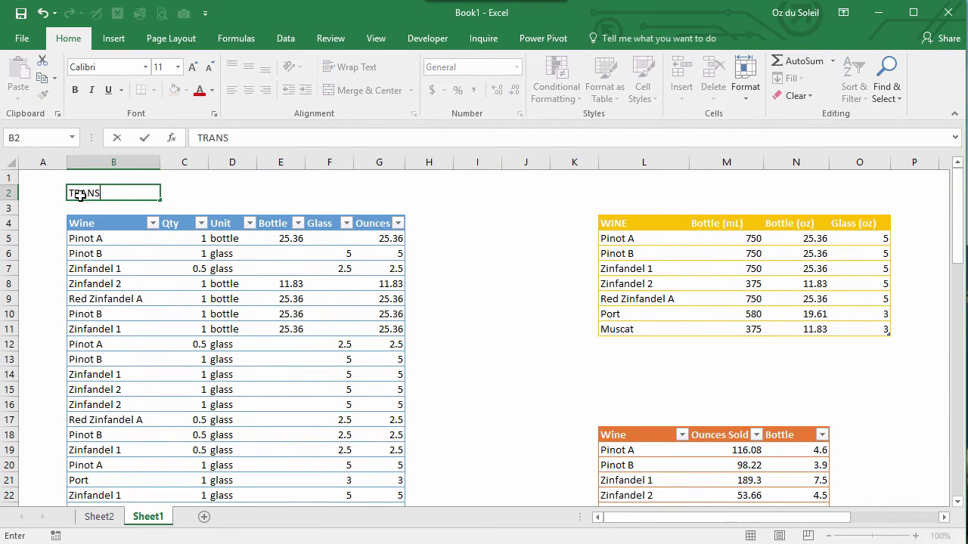
pyautogui.write('ACTIONS')
pyautogui.press('Return')
# - Format the TRANSACTIONS title in Poetsen One, bold, at a larger size
pyautogui.click(79, 195)
pyautogui.click(145, 69)
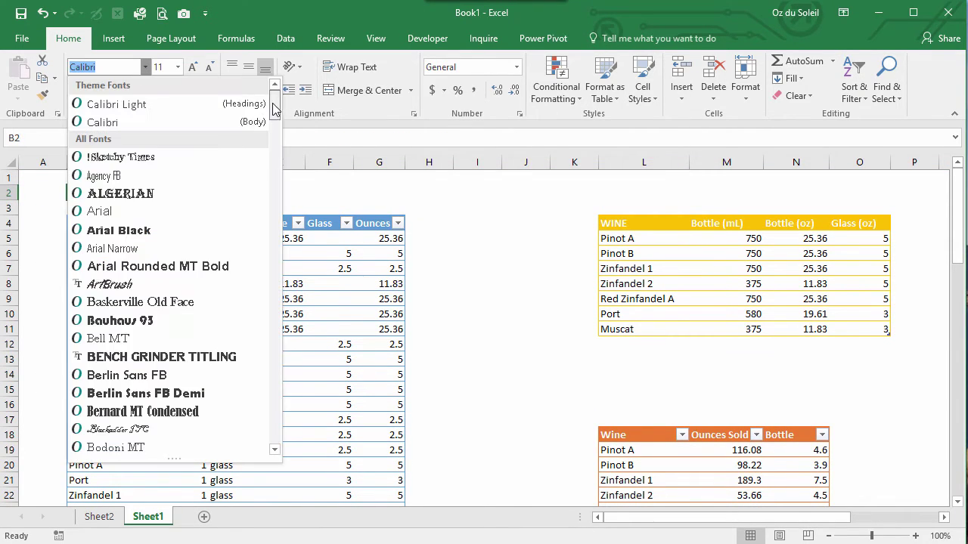
pyautogui.moveTo(274, 95)
pyautogui.mouseDown()
pyautogui.moveTo(274, 345)
pyautogui.moveTo(301, 361)
pyautogui.mouseUp()
pyautogui.click(219, 209)
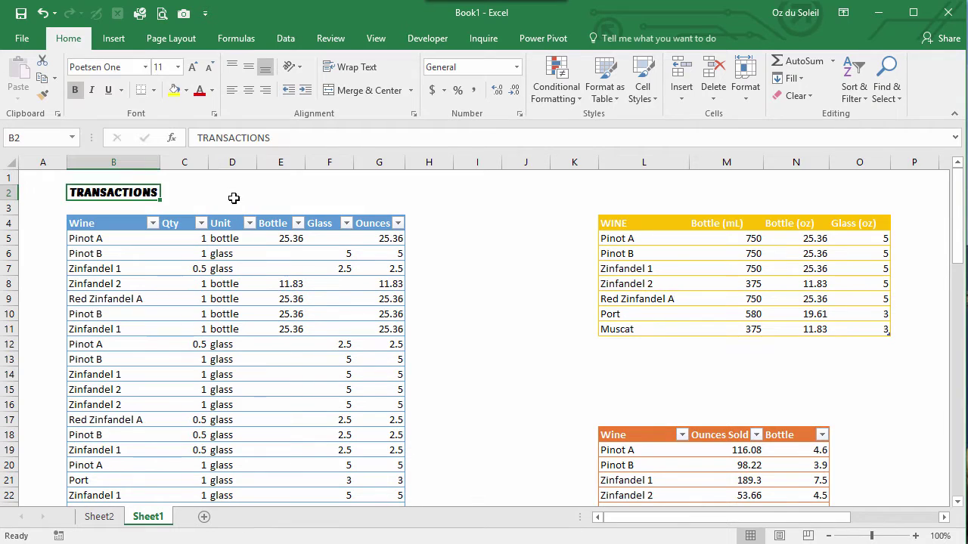
pyautogui.click(192, 67)
pyautogui.click(192, 67)
pyautogui.click(192, 67)
# - Title L2 'Conversion Table' and copy the TRANSACTIONS style onto it with Format Painter
pyautogui.click(628, 203)
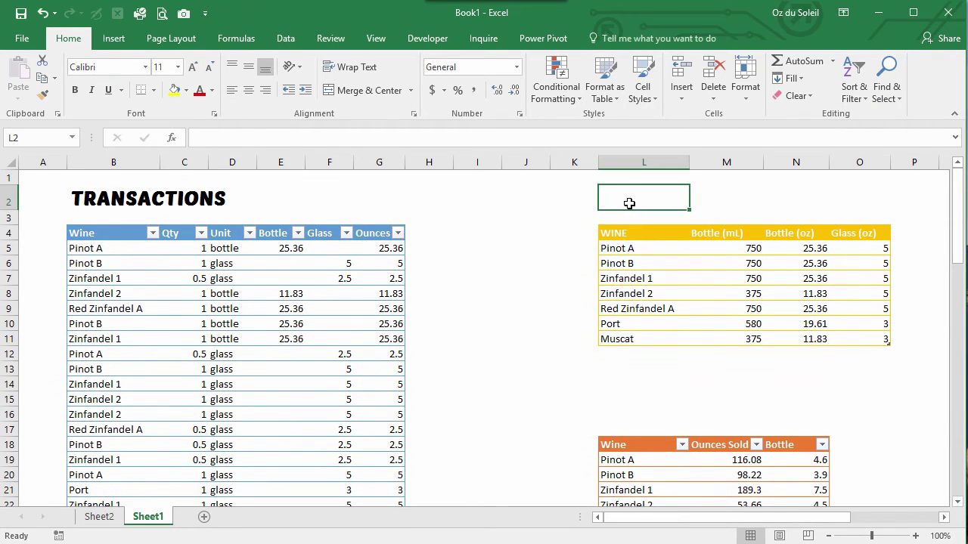
pyautogui.write('Conversion Table')
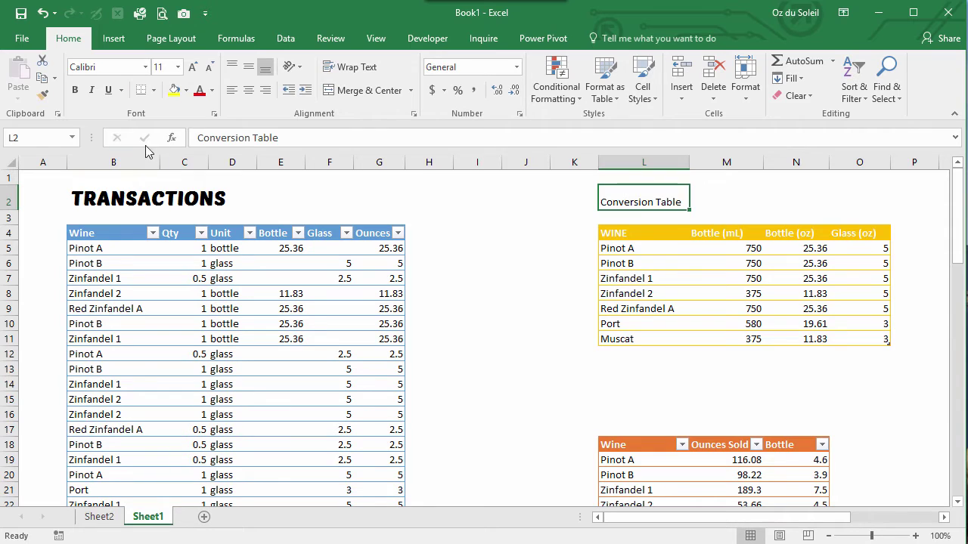
pyautogui.click(149, 198)
pyautogui.click(43, 94)
pyautogui.click(653, 203)
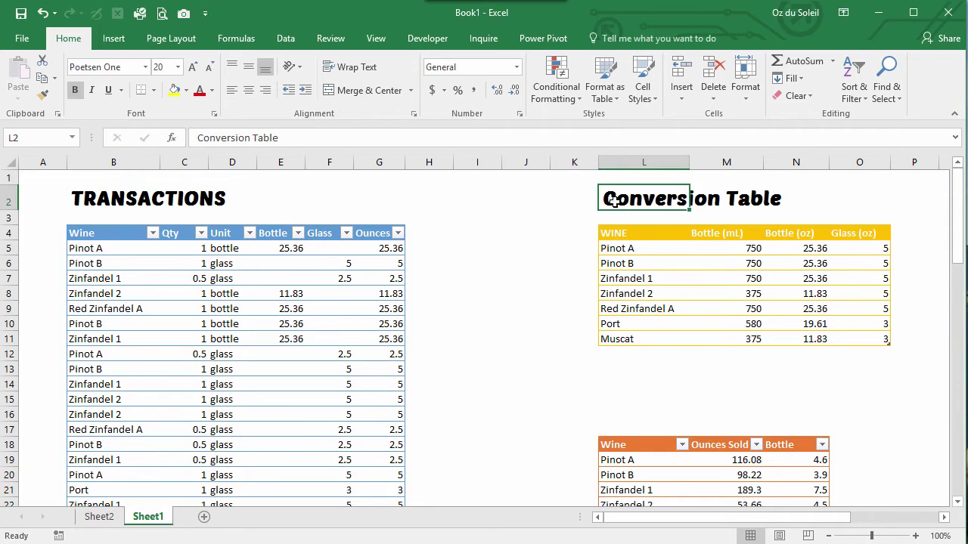
# - Title L16 'Wine Sold During Week' and Format Painter the TRANSACTIONS style onto it
pyautogui.click(619, 414)
pyautogui.write('Wine Sold')
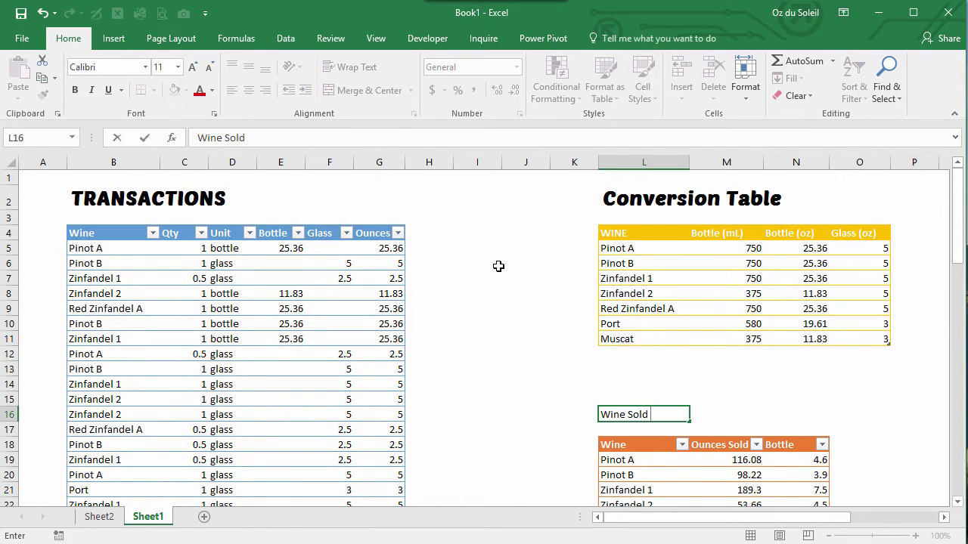
pyautogui.write('k')
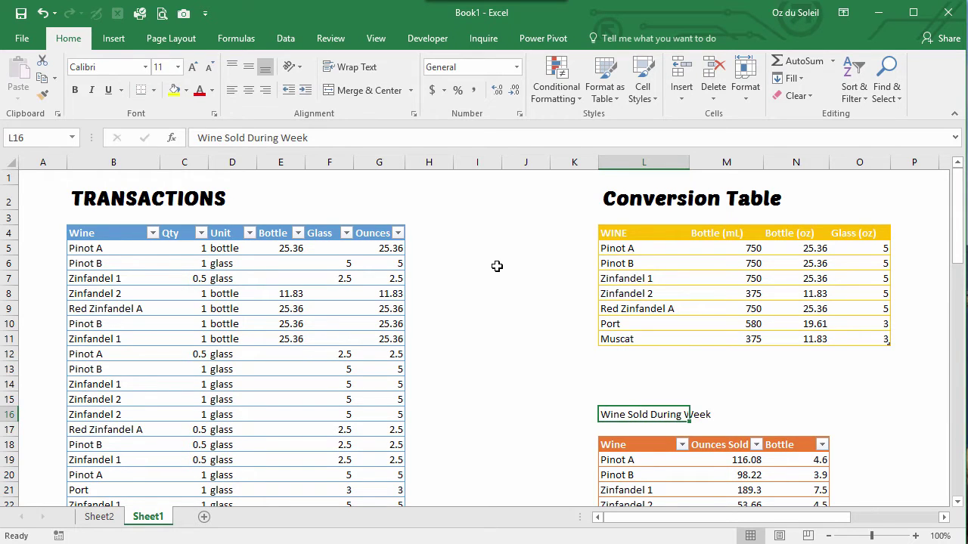
pyautogui.click(119, 201)
pyautogui.click(42, 94)
pyautogui.click(685, 428)
# - Try dragging the Wine Sold During Week title and table toward the top, dismissing the warning
pyautogui.click(610, 182)
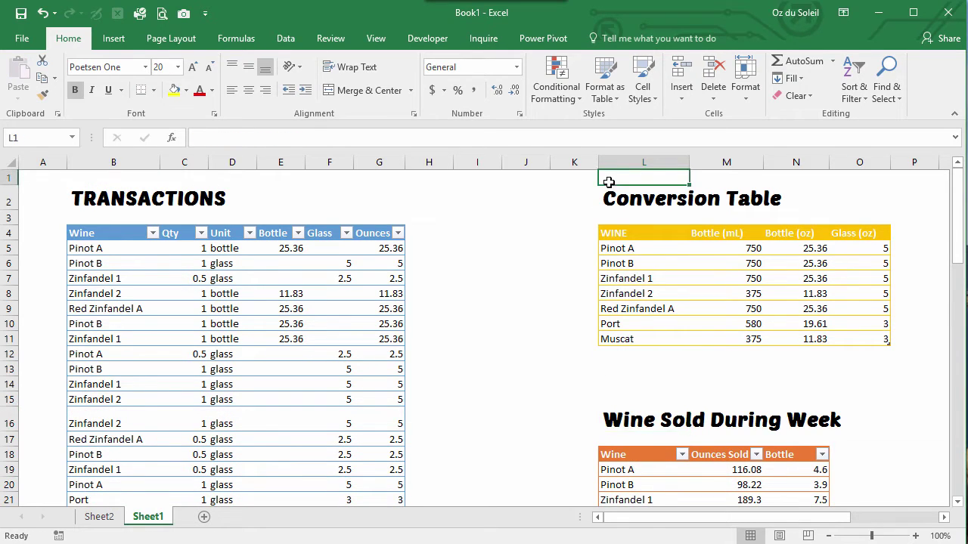
pyautogui.moveTo(627, 419); pyautogui.dragTo(794, 499)
pyautogui.scroll(3, 897, 424)
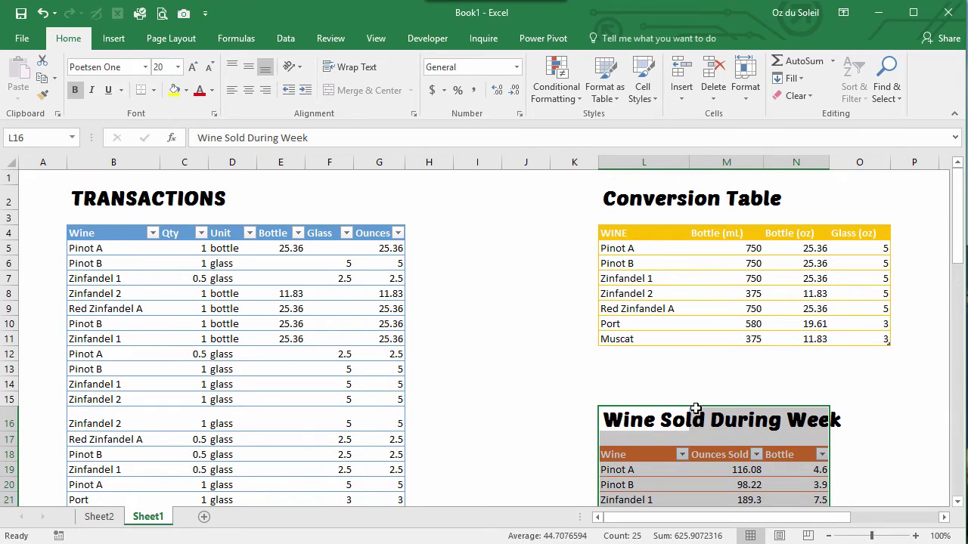
pyautogui.moveTo(695, 408); pyautogui.dragTo(660, 195)
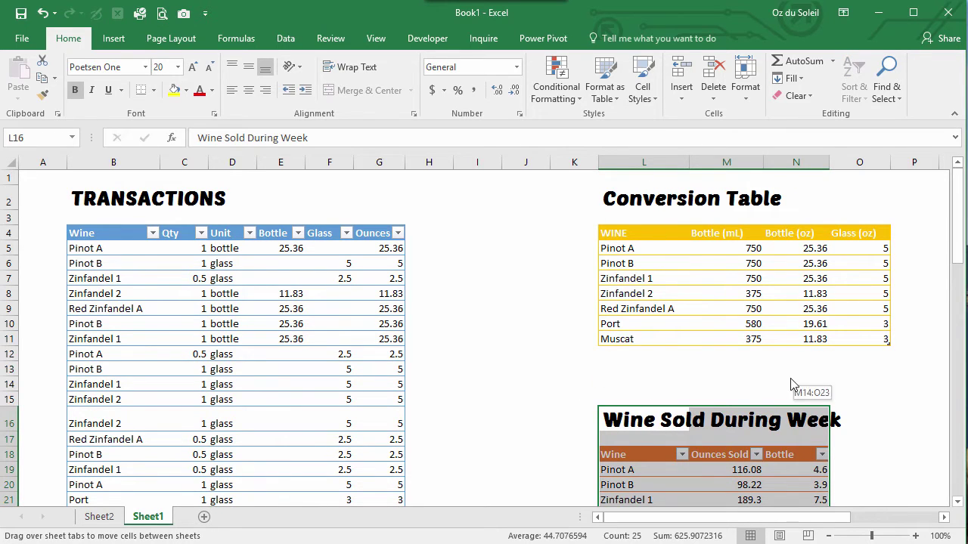
pyautogui.moveTo(793, 386); pyautogui.dragTo(733, 184)
pyautogui.click(512, 321)
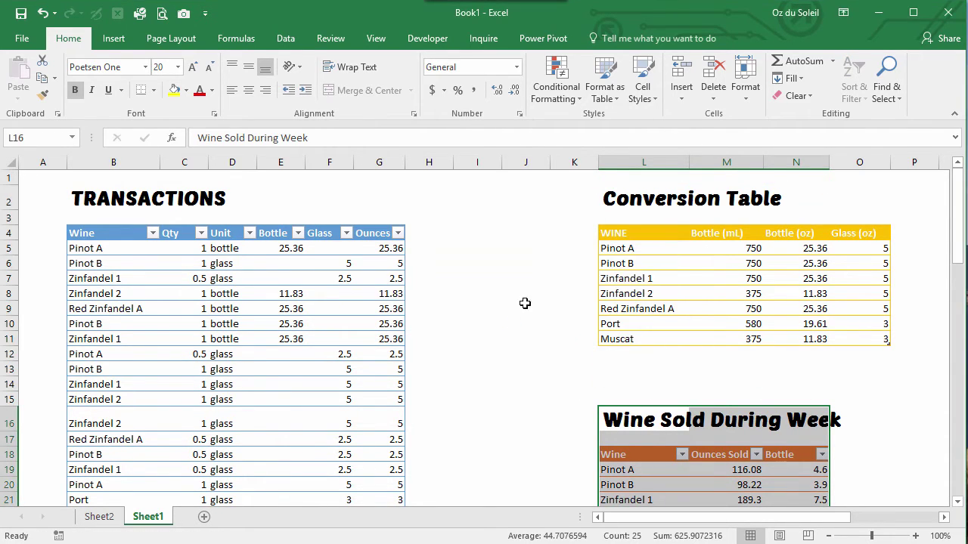
# - Reselect the upper-right table area and zoom the sheet out
pyautogui.moveTo(616, 185); pyautogui.dragTo(859, 369)
pyautogui.scroll(-3, 839, 340)
pyautogui.scroll(3, 831, 231)
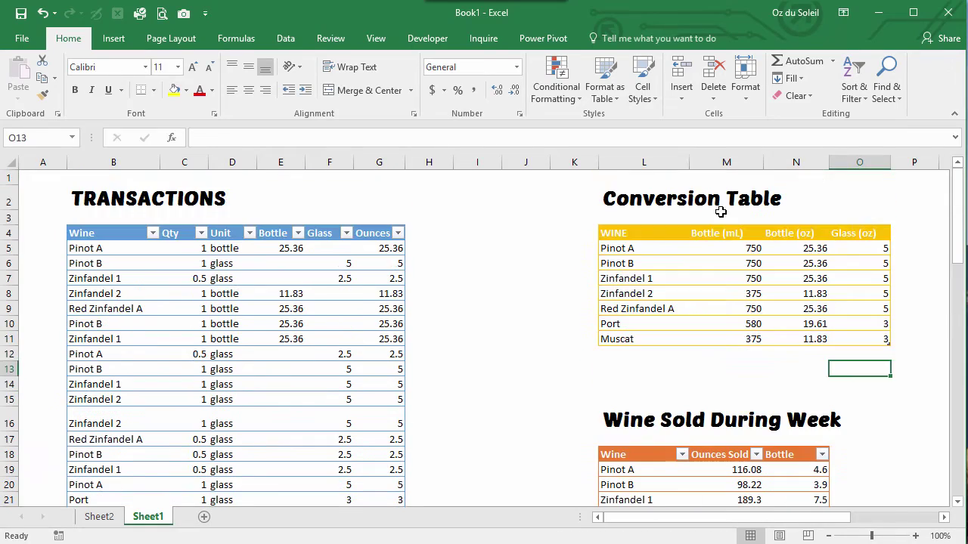
pyautogui.moveTo(605, 194); pyautogui.dragTo(864, 367)
pyautogui.scroll(-2, 870, 350)
pyautogui.click(829, 536)
# - Move the Conversion Table below Wine Sold During Week and delete the empty gap, shifting cells up
pyautogui.click(829, 536)
pyautogui.moveTo(670, 264); pyautogui.dragTo(669, 486)
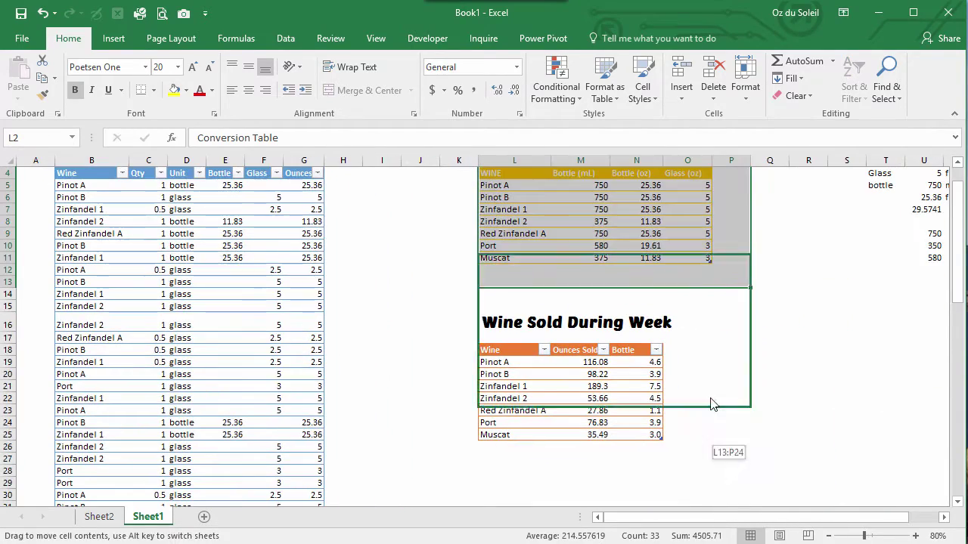
pyautogui.scroll(4, 431, 275)
pyautogui.moveTo(446, 192)
pyautogui.mouseDown()
pyautogui.moveTo(813, 329)
pyautogui.moveTo(769, 296)
pyautogui.mouseUp()
pyautogui.rightClick(769, 296)
pyautogui.click(794, 351)
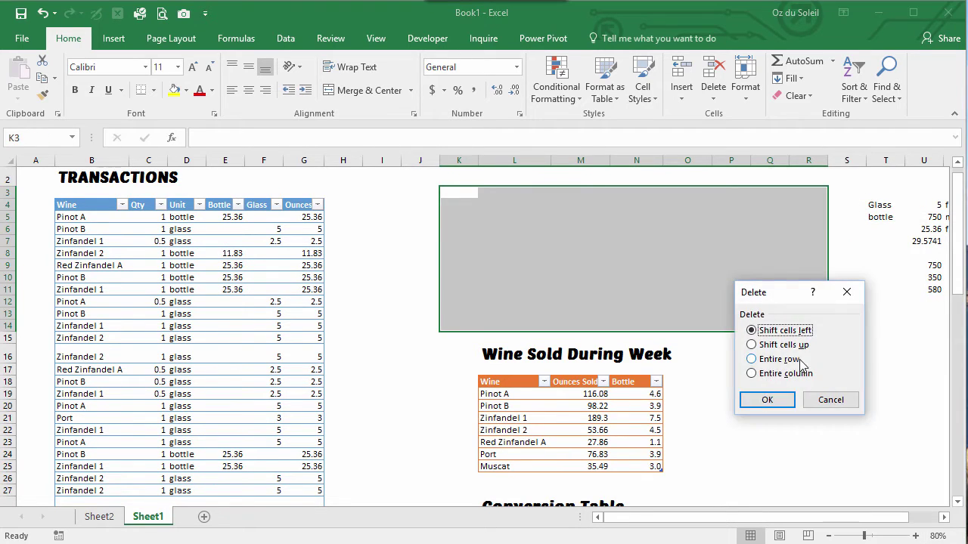
pyautogui.click(771, 345)
pyautogui.press('Return')
# - Move the Wine Sold During Week block up to row 2, level with TRANSACTIONS
pyautogui.moveTo(862, 536); pyautogui.dragTo(871, 536)
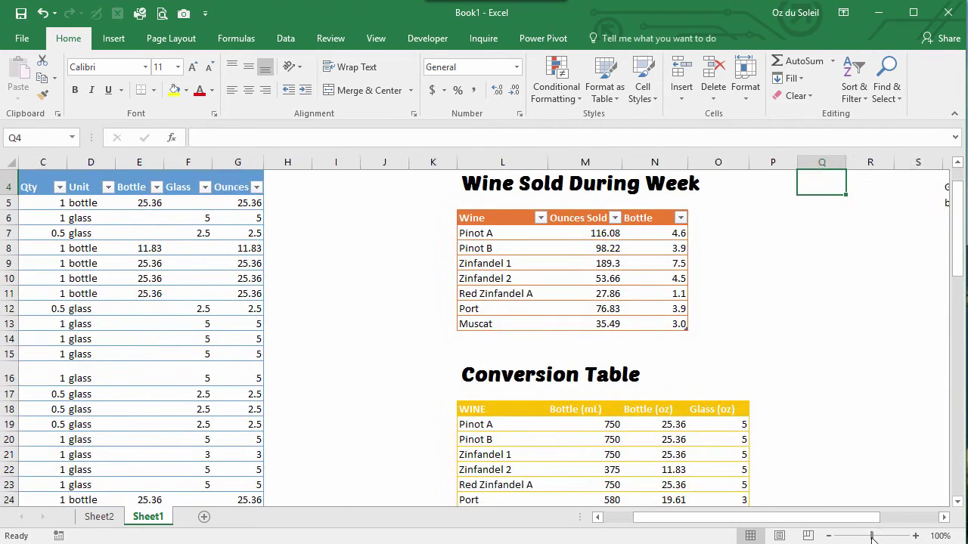
pyautogui.click(530, 445)
pyautogui.scroll(1, 546, 411)
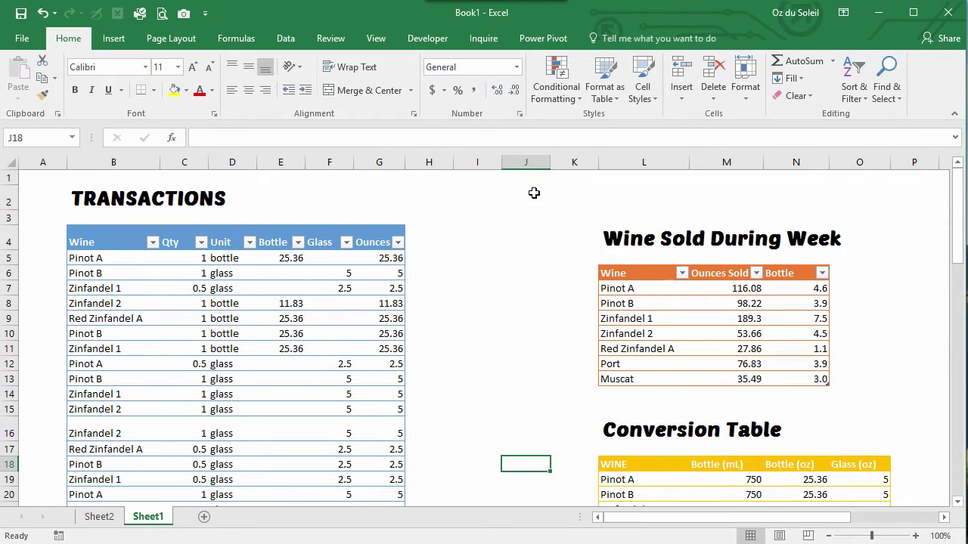
pyautogui.moveTo(602, 238); pyautogui.dragTo(824, 378)
pyautogui.moveTo(816, 227); pyautogui.dragTo(817, 192)
pyautogui.click(558, 275)
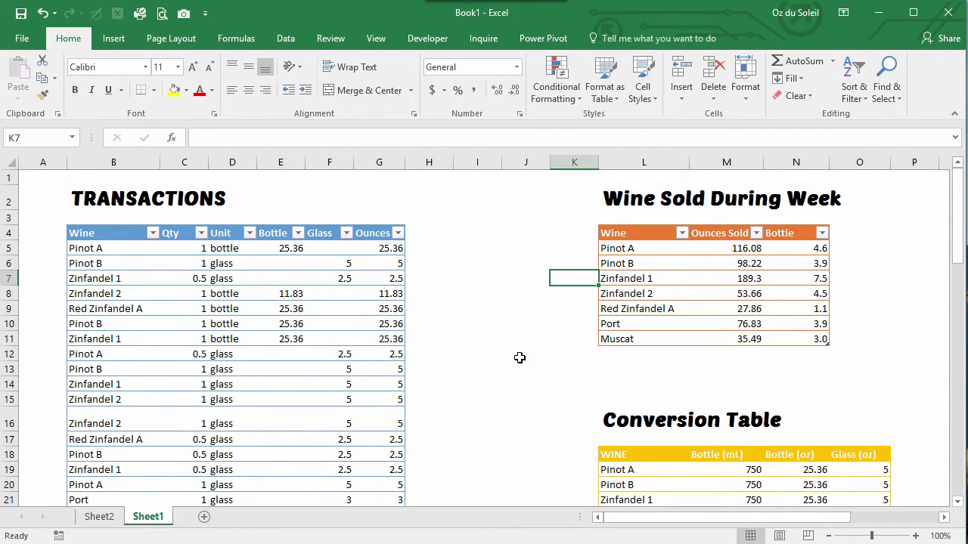
pyautogui.click(369, 383)
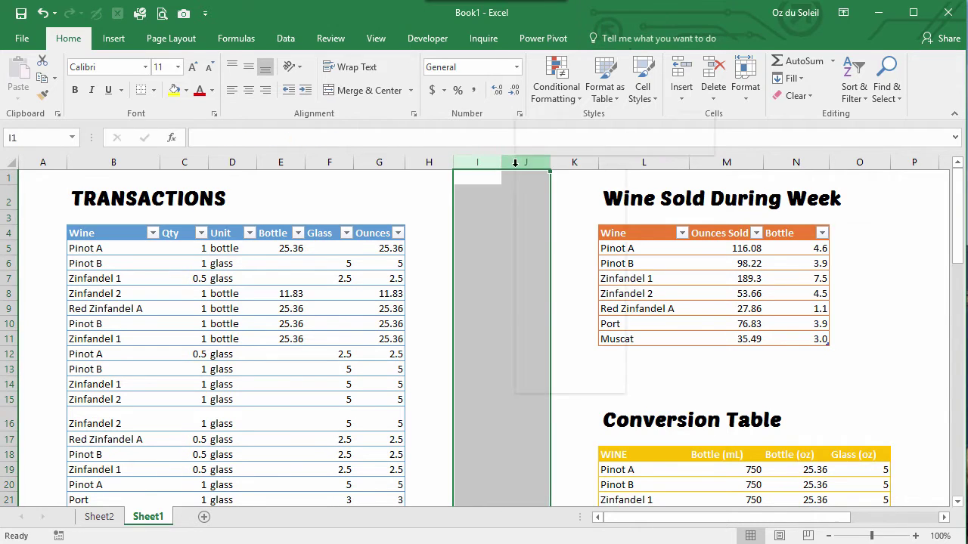
pyautogui.scroll(2, 728, 409)
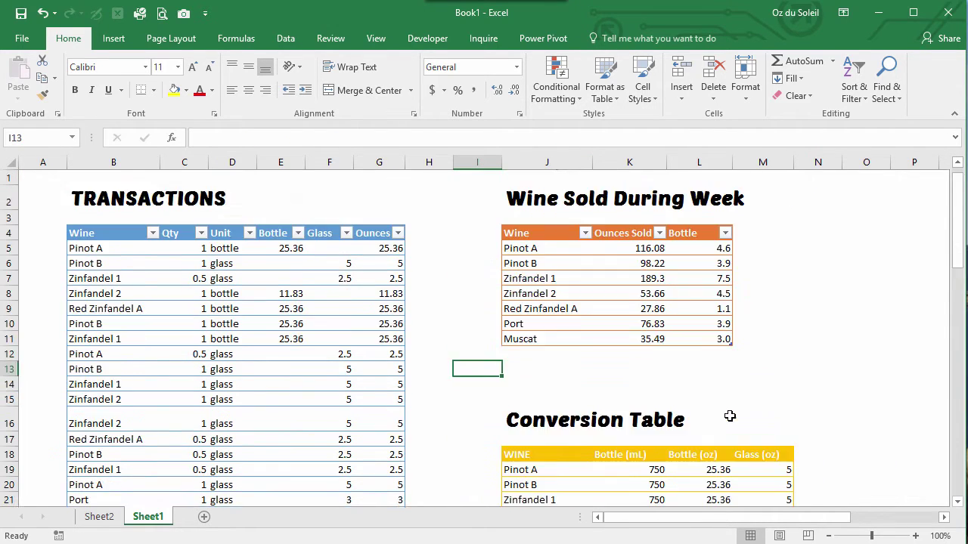
# - Change Pinot A's glass size in M19 to 4, then restore it to 5
pyautogui.click(779, 468)
pyautogui.write('4')
pyautogui.press('Return')
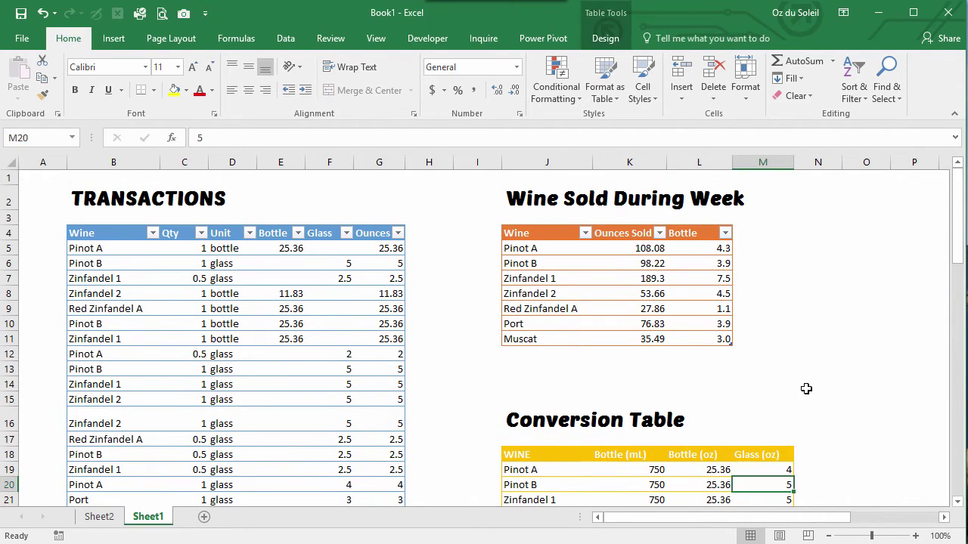
pyautogui.write('5')
pyautogui.press('Return')
# - Check the Pinot B transaction row and the Ounces SUM formula in G6
pyautogui.click(190, 262)
pyautogui.click(232, 262)
pyautogui.click(291, 262)
pyautogui.click(329, 263)
pyautogui.click(379, 260)
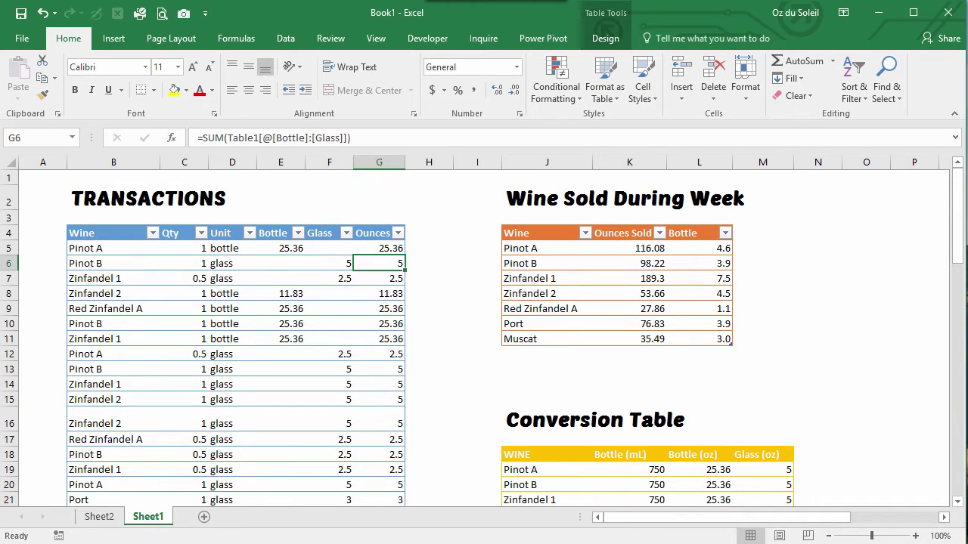
pyautogui.click(112, 39)
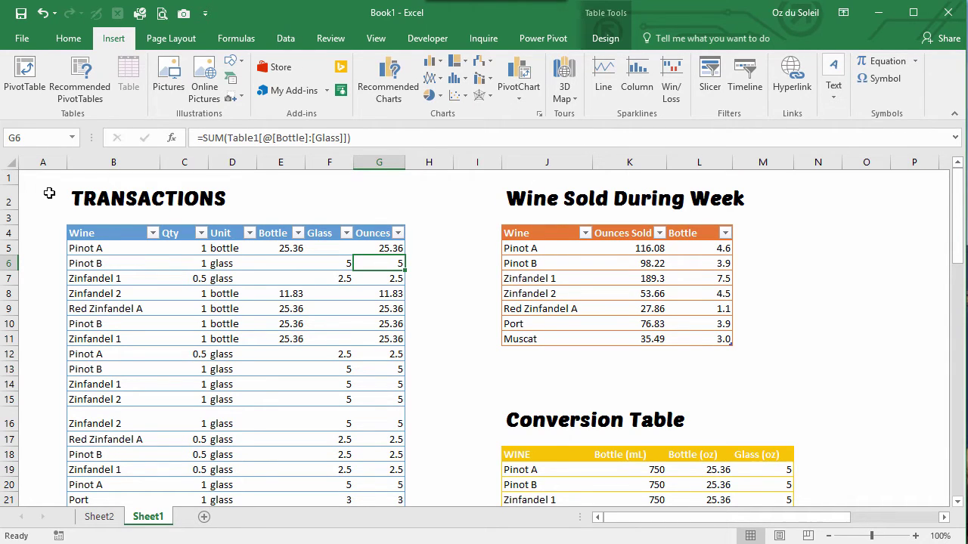
# - Insert the wine bottles picture from wine_png and move it to the sheet's right side
pyautogui.moveTo(635, 518); pyautogui.dragTo(722, 517)
pyautogui.scroll(-2, 588, 382)
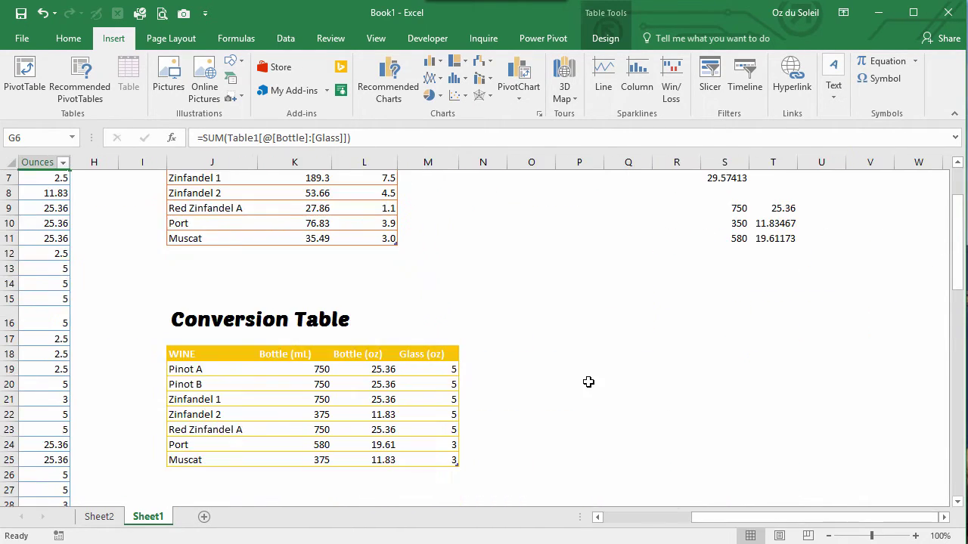
pyautogui.scroll(2, 589, 382)
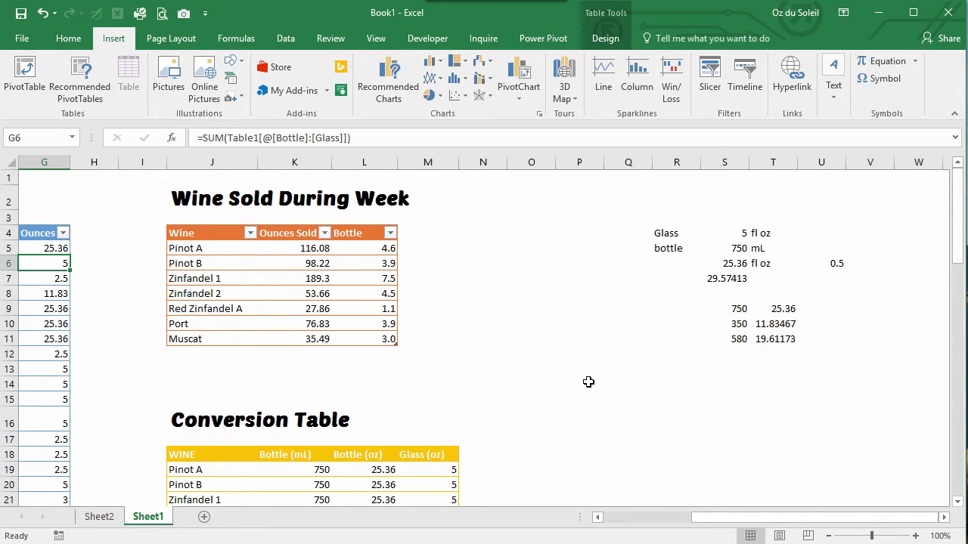
pyautogui.click(169, 76)
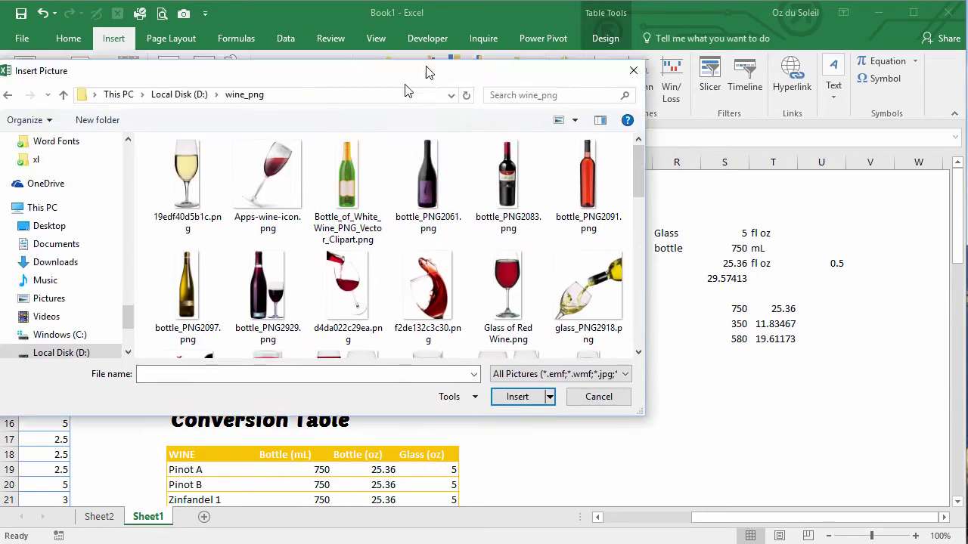
pyautogui.moveTo(642, 408); pyautogui.dragTo(719, 486)
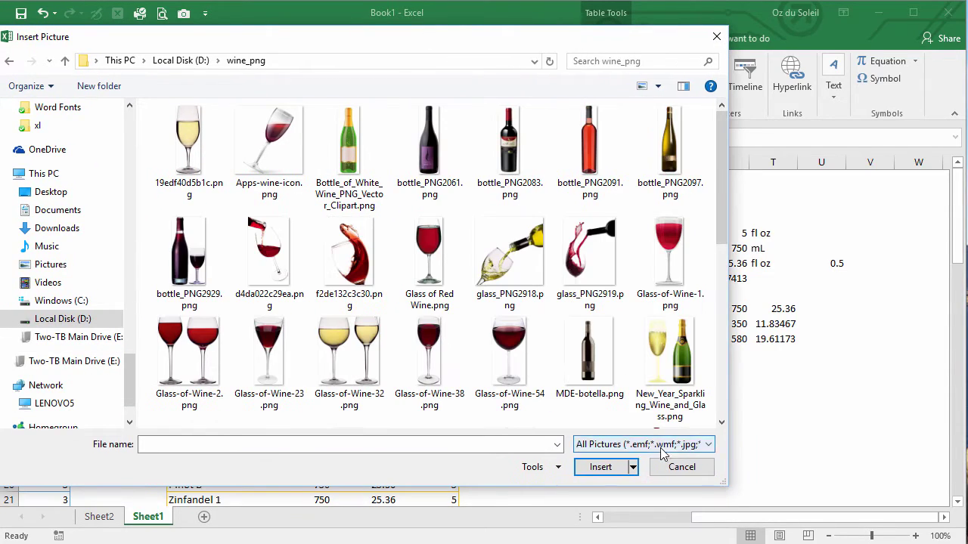
pyautogui.scroll(-5, 590, 355)
pyautogui.doubleClick(427, 372)
pyautogui.moveTo(427, 372); pyautogui.dragTo(931, 330)
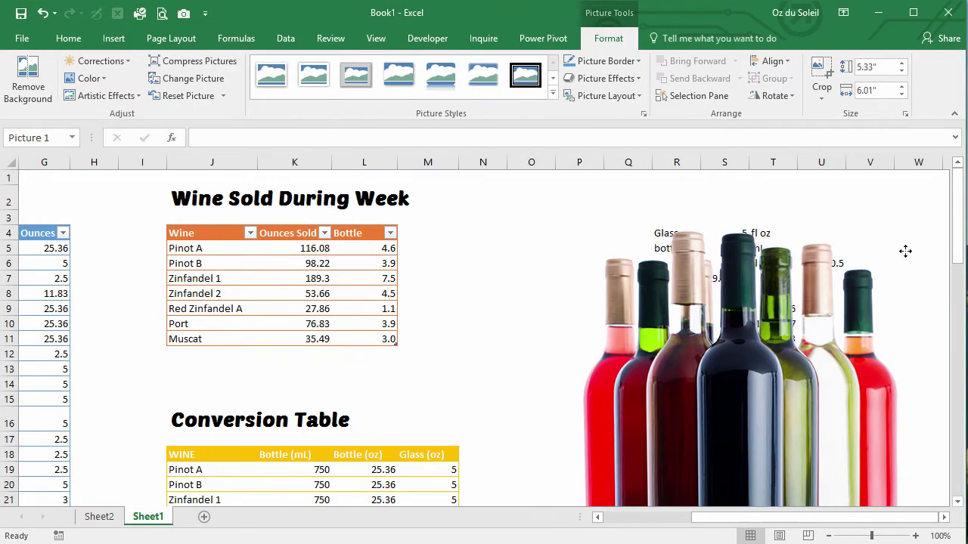
# - Insert the picture of wine pouring into a glass
pyautogui.click(114, 37)
pyautogui.click(180, 61)
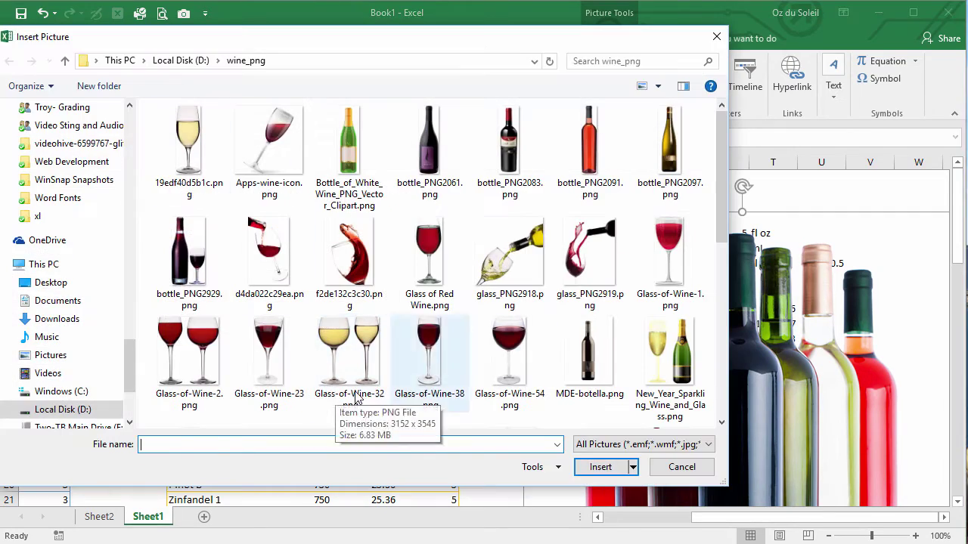
pyautogui.doubleClick(587, 255)
pyautogui.scroll(-6, 600, 363)
pyautogui.scroll(9, 590, 340)
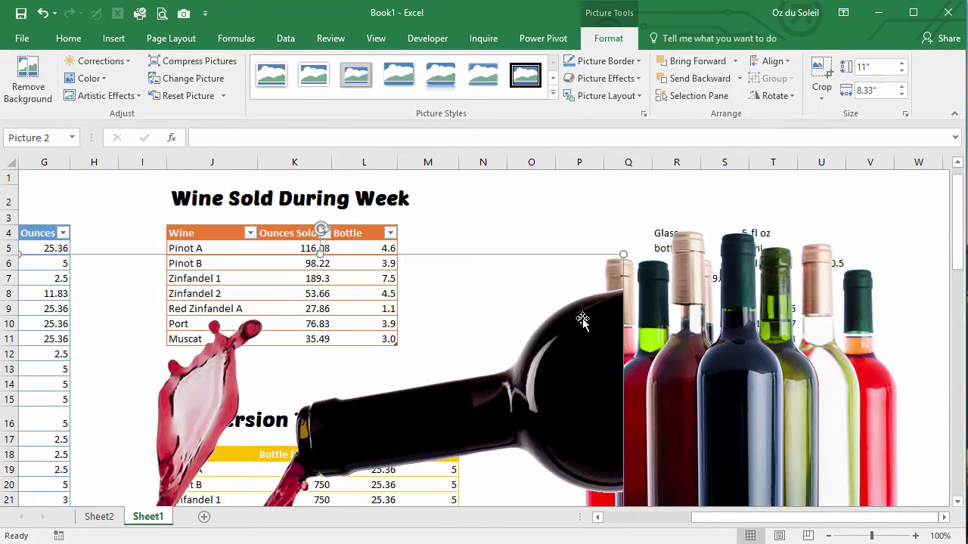
pyautogui.press('Delete')
# - Resize and reposition the wine pictures, shrinking the bottles beside the Wine Sold table
pyautogui.click(857, 260)
pyautogui.moveTo(519, 179)
pyautogui.mouseDown()
pyautogui.moveTo(741, 449)
pyautogui.moveTo(533, 234)
pyautogui.mouseUp()
pyautogui.scroll(-5, 533, 234)
pyautogui.moveTo(937, 409); pyautogui.dragTo(943, 452)
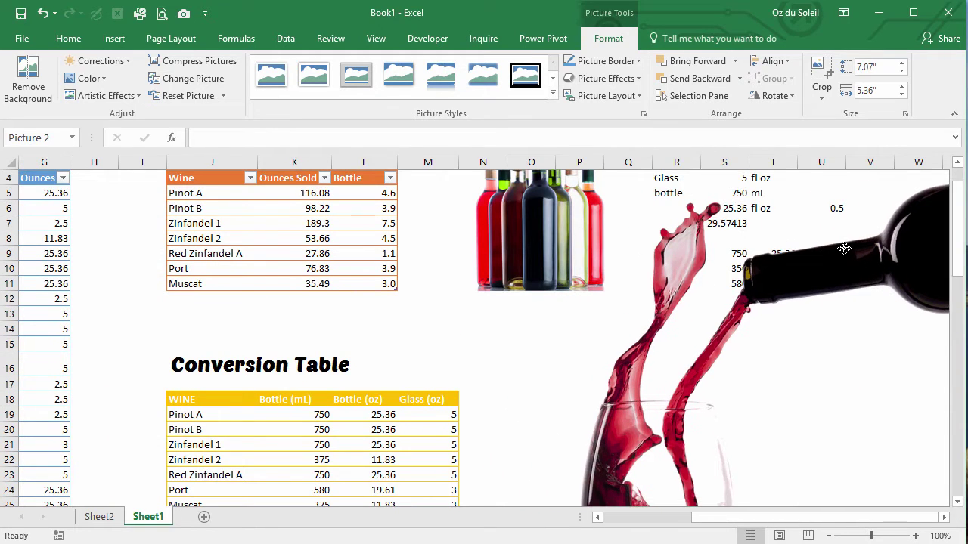
pyautogui.scroll(1, 944, 451)
pyautogui.moveTo(557, 207); pyautogui.dragTo(714, 325)
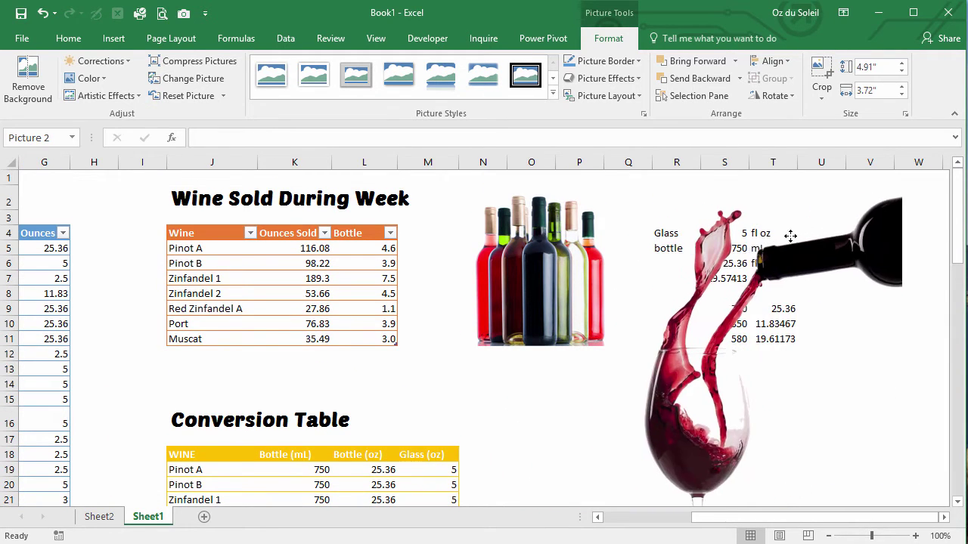
pyautogui.moveTo(788, 234); pyautogui.dragTo(863, 301)
pyautogui.scroll(-2, 387, 457)
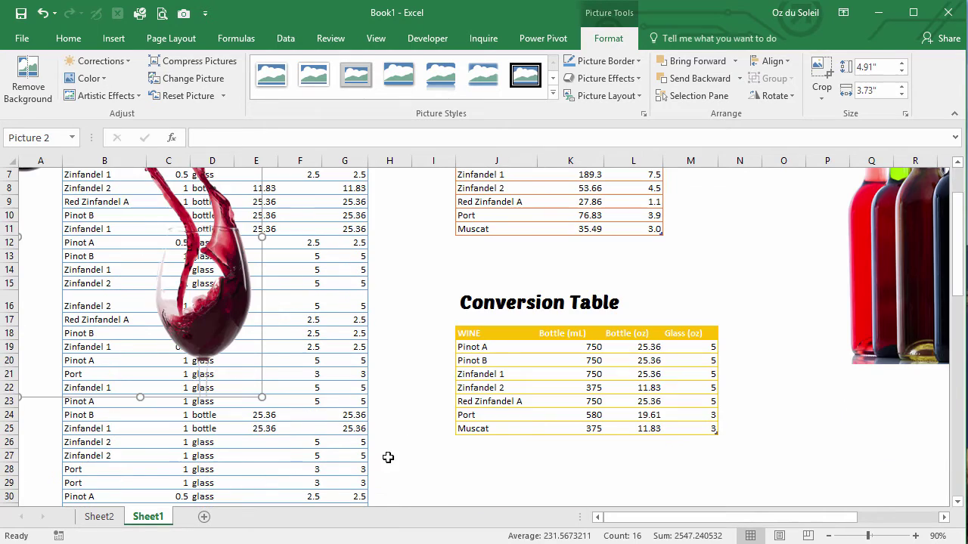
pyautogui.moveTo(257, 395); pyautogui.dragTo(254, 388)
pyautogui.scroll(2, 253, 388)
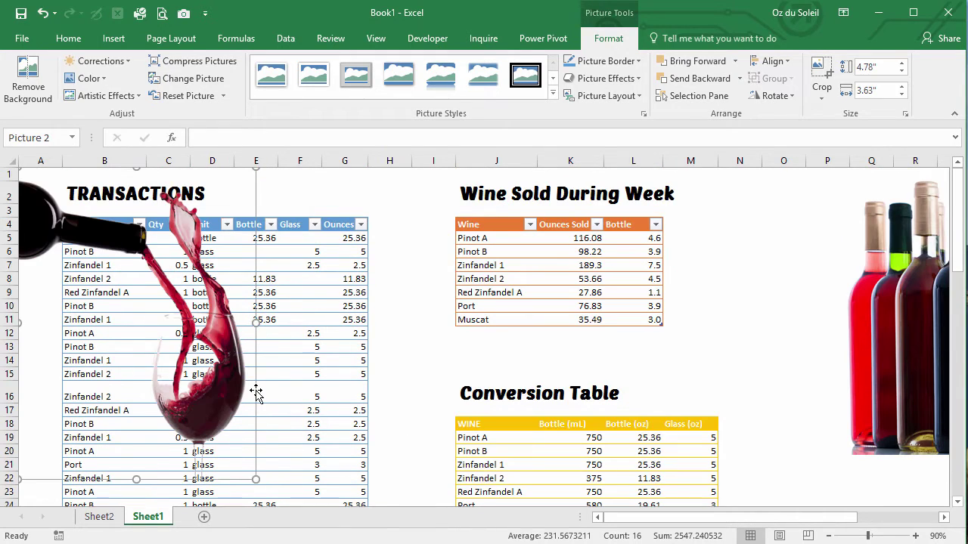
pyautogui.click(784, 492)
# - Insert the Glass-of-Wine-38 picture
pyautogui.click(114, 38)
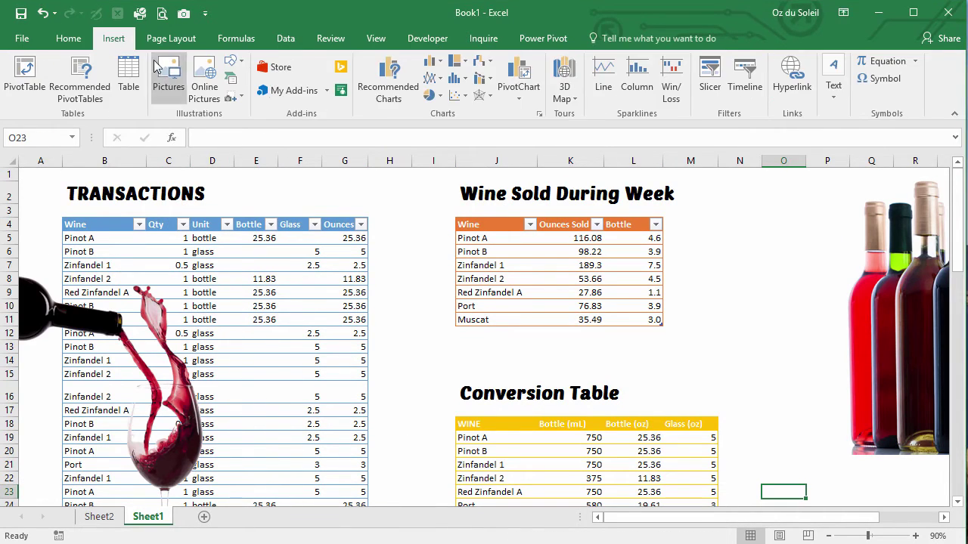
pyautogui.click(169, 76)
pyautogui.doubleClick(429, 351)
# - Scroll the sheet to review the wine glass beside the Wine Sold During Week table
pyautogui.scroll(-3, 696, 411)
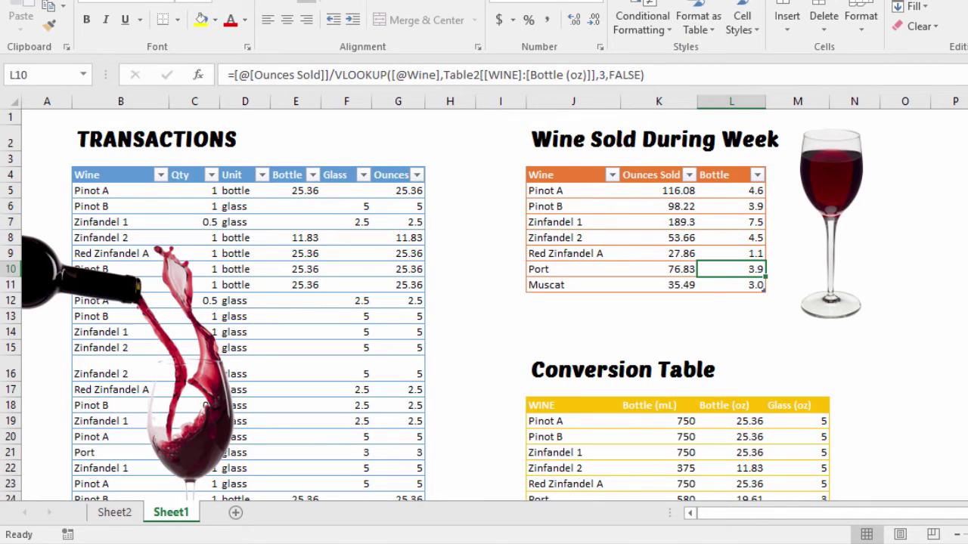
pyautogui.scroll(-1, 515, 407)
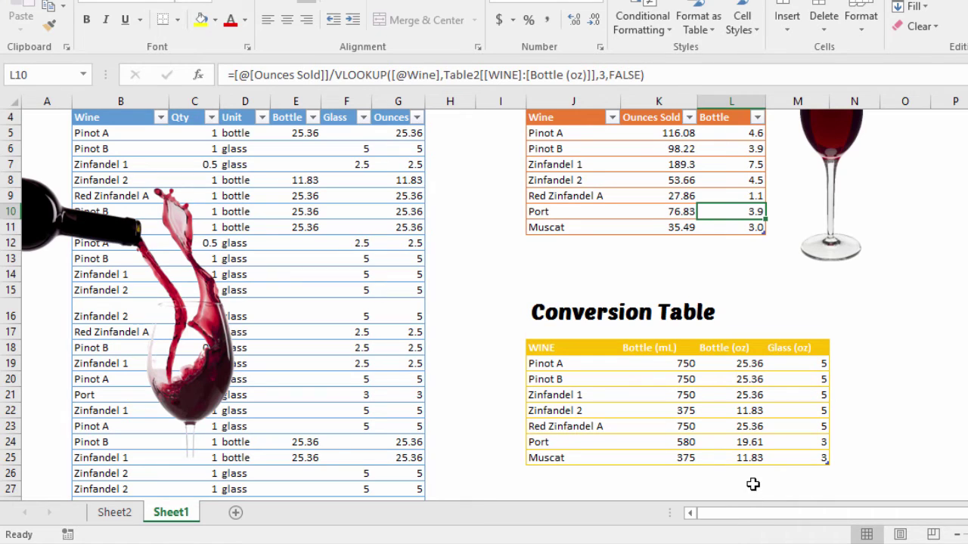
pyautogui.scroll(1, 128, 356)
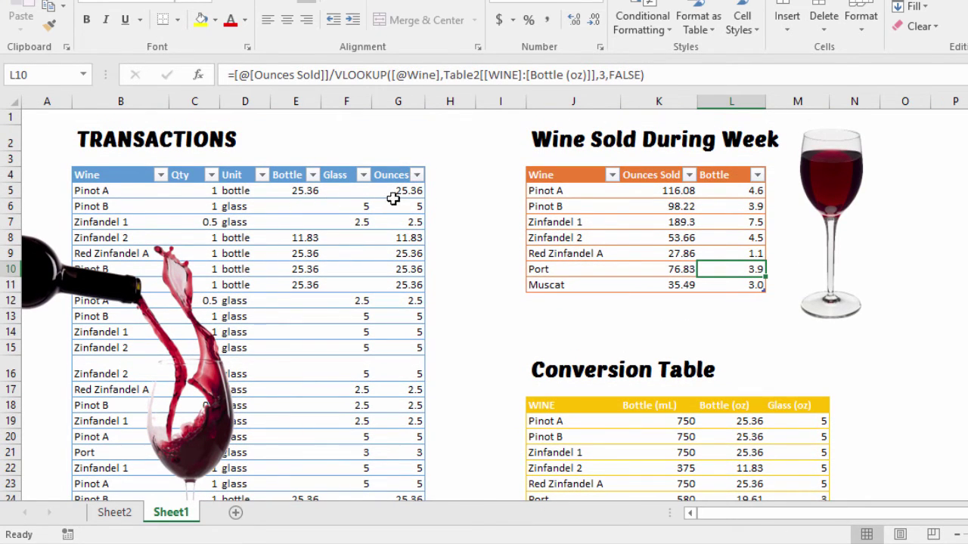
pyautogui.click(119, 514)
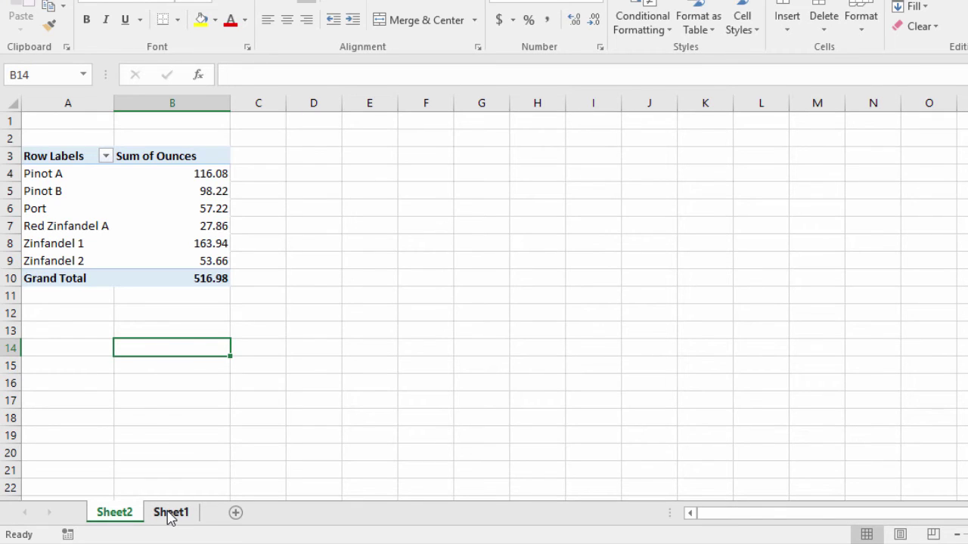
pyautogui.click(170, 514)
pyautogui.scroll(-2, 582, 446)
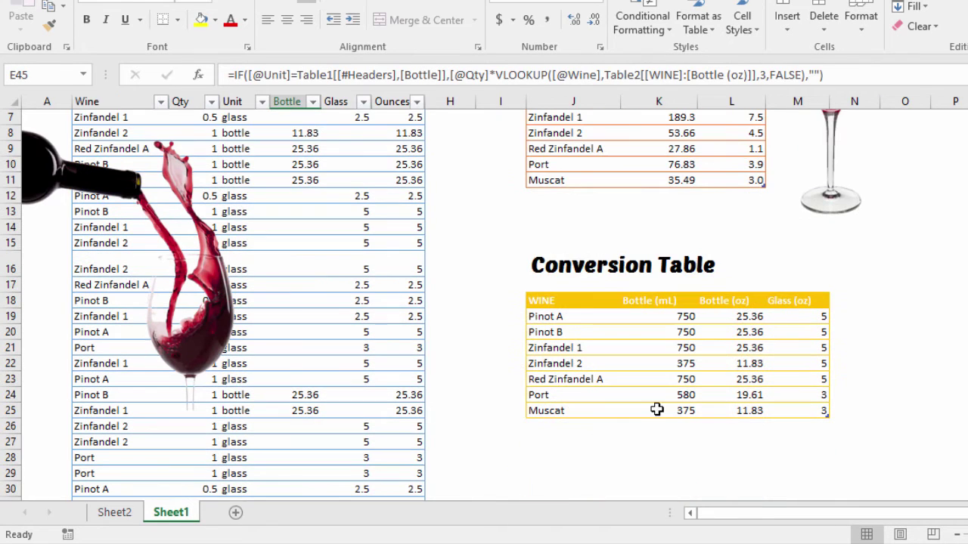
pyautogui.scroll(2, 672, 371)
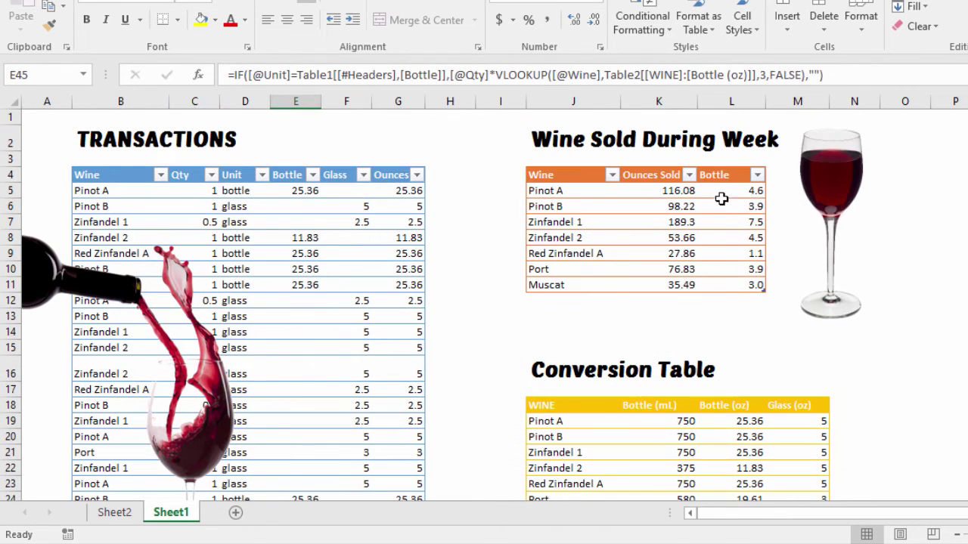
pyautogui.click(647, 191)
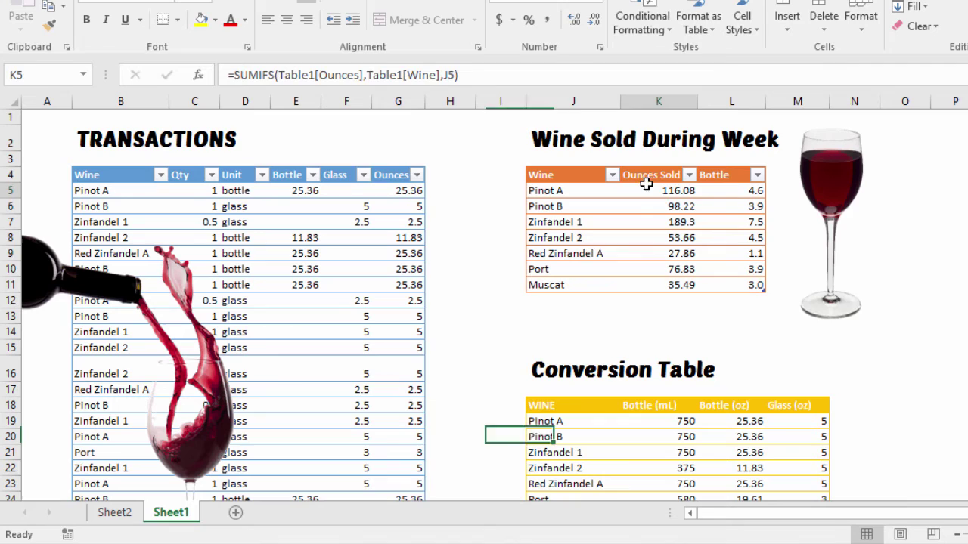
pyautogui.click(664, 236)
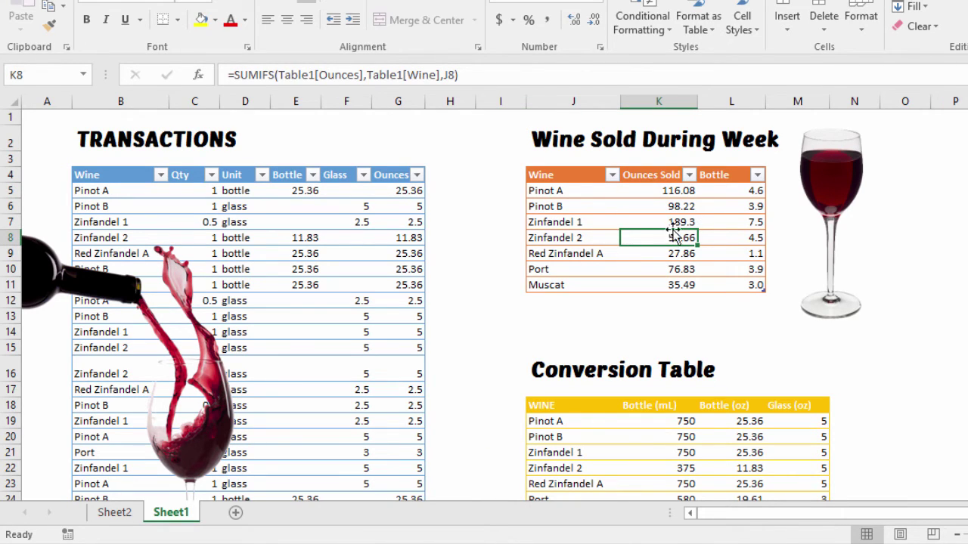
pyautogui.click(731, 208)
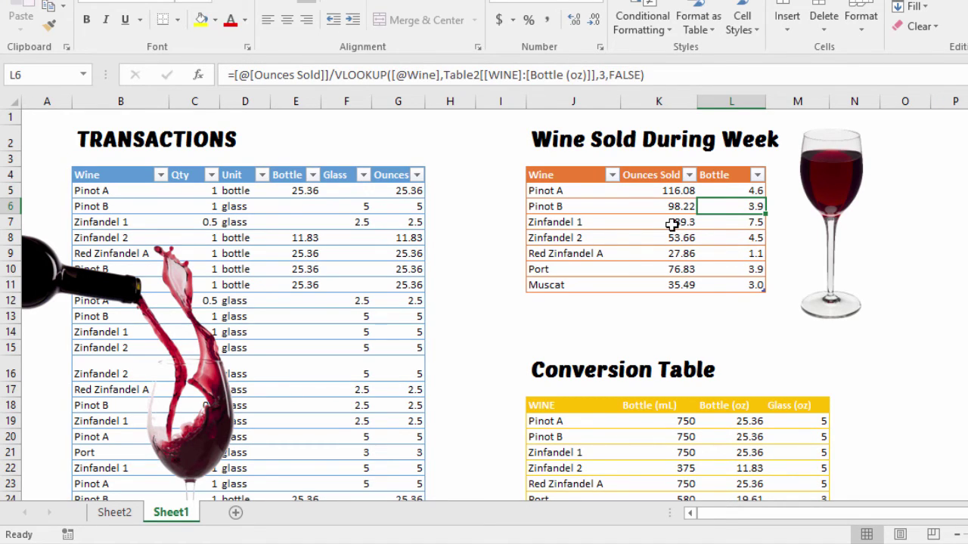
pyautogui.scroll(-1, 620, 447)
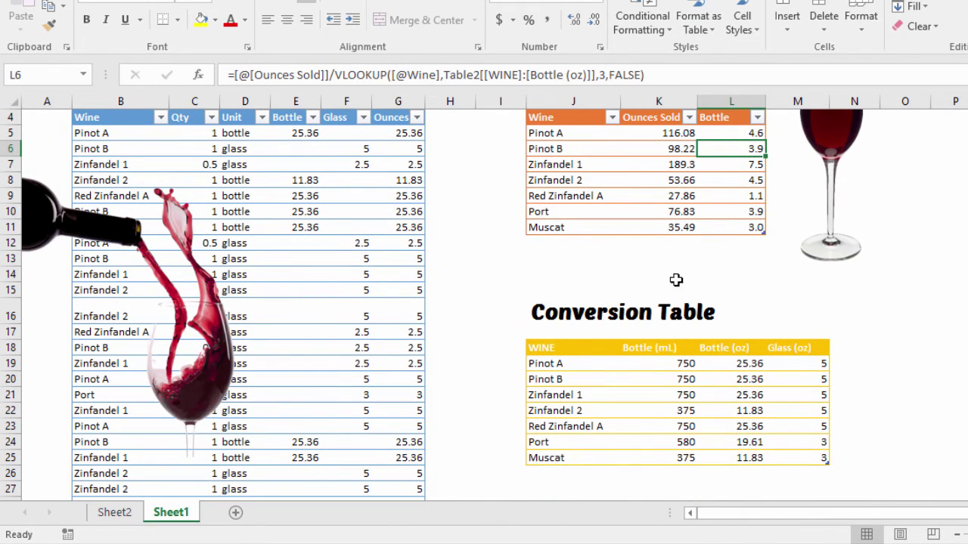
pyautogui.click(652, 231)
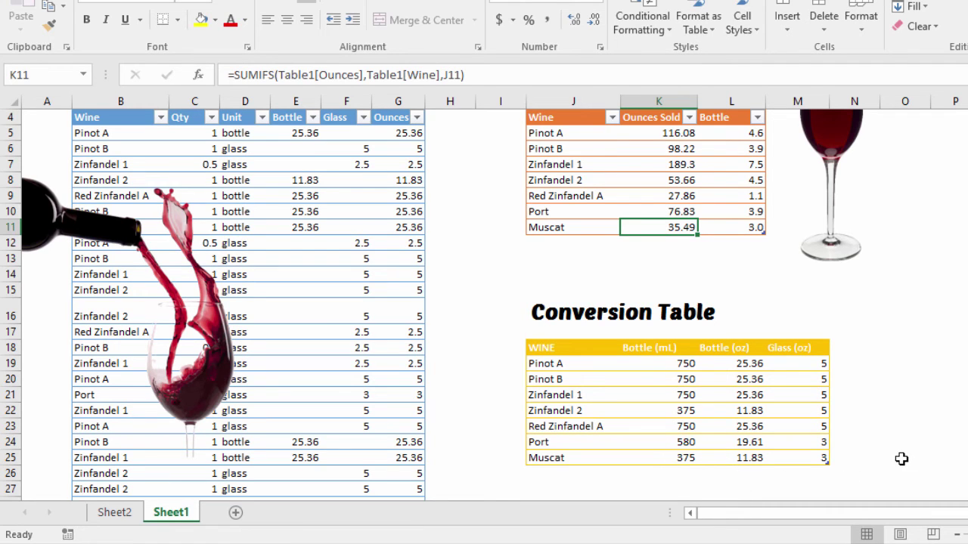
pyautogui.scroll(1, 899, 458)
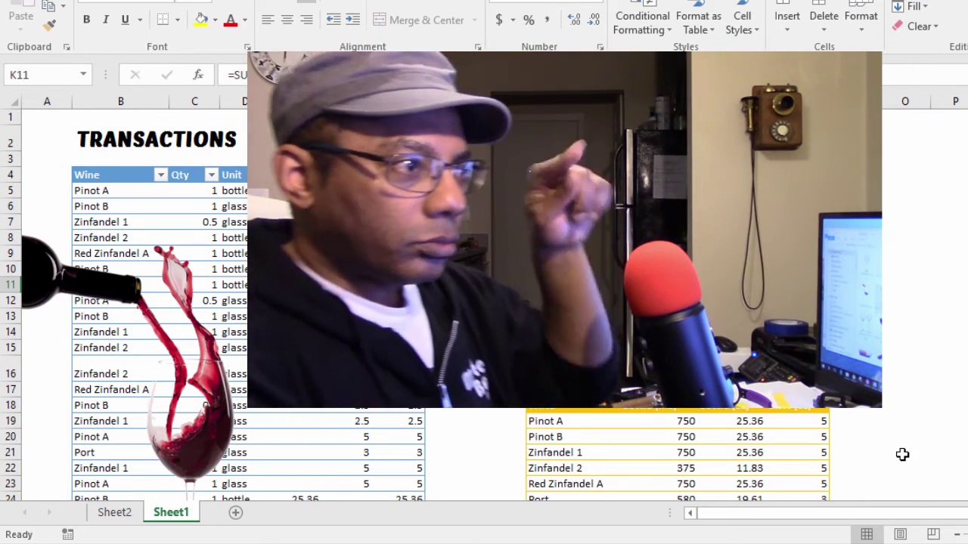